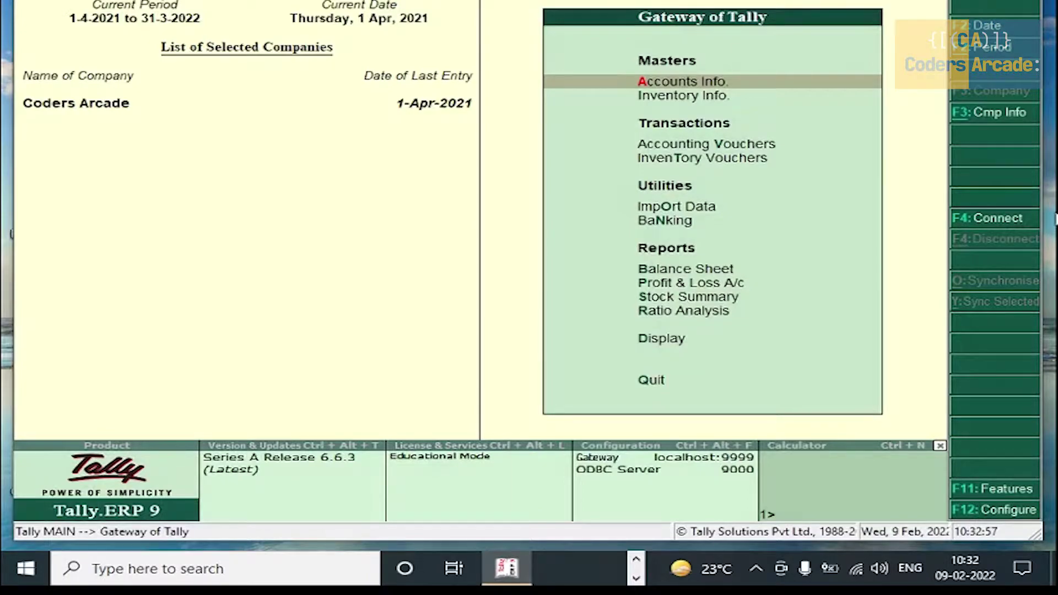
# Step: Start creating a new company and enter the proprietor's name as its company name and mailing name
pyautogui.hotkey('alt', 'F3')
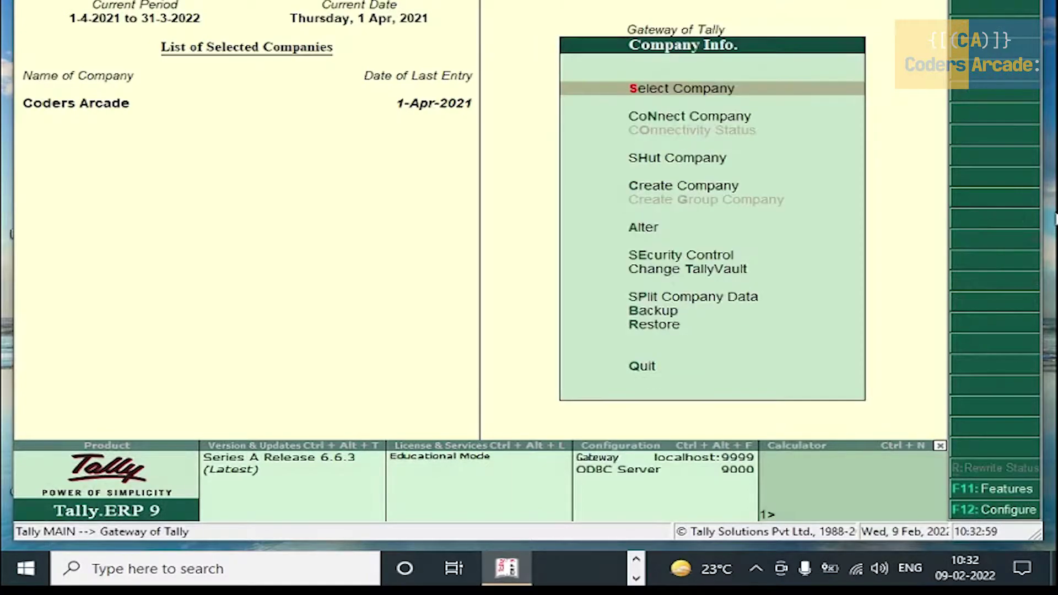
pyautogui.press('Down')
pyautogui.press('Down')
pyautogui.press('Down')
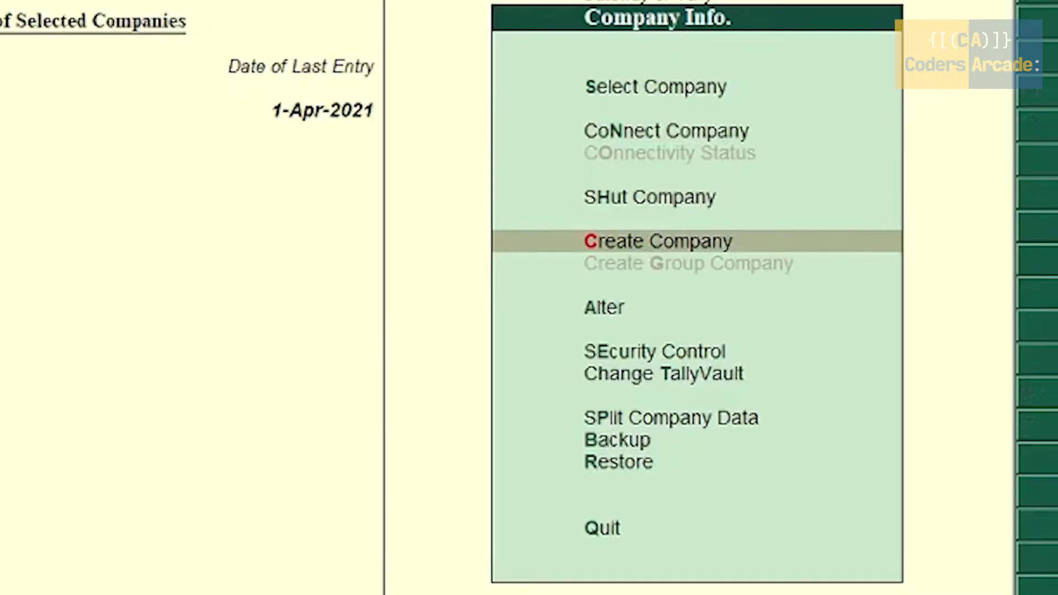
pyautogui.press('Return')
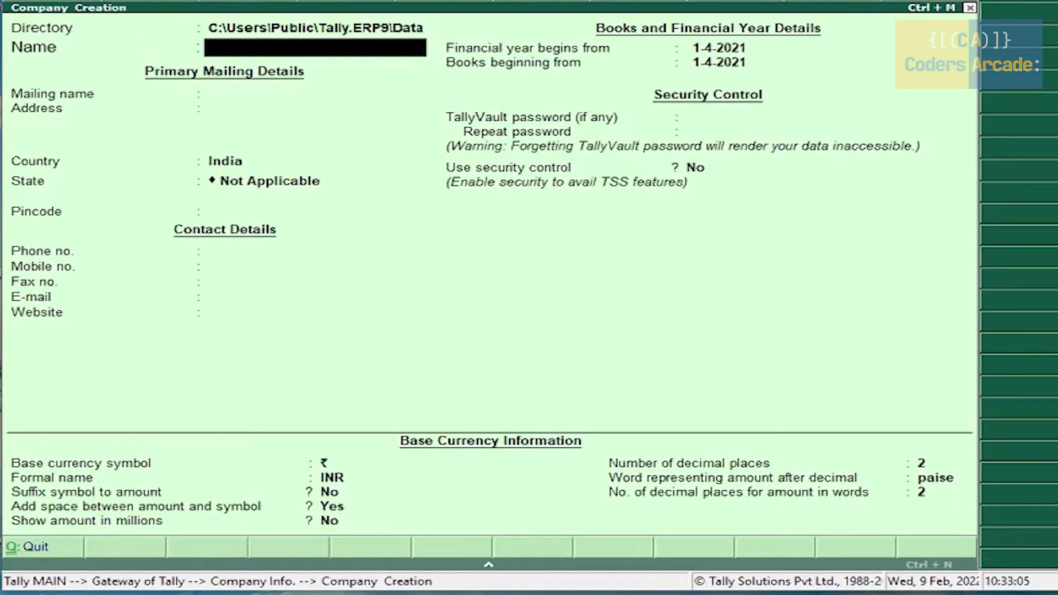
pyautogui.write('Ranveer')
pyautogui.press('Return')
pyautogui.press('Return')
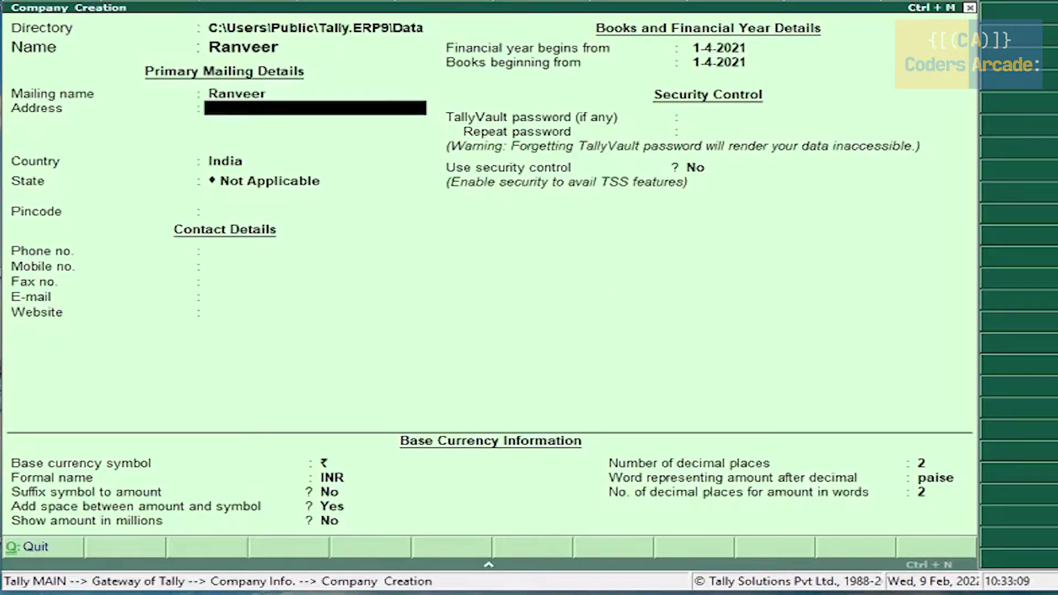
# Step: Set the company's address to Bangalore and its state to Karnataka, and save the new company
pyautogui.write('Bangal')
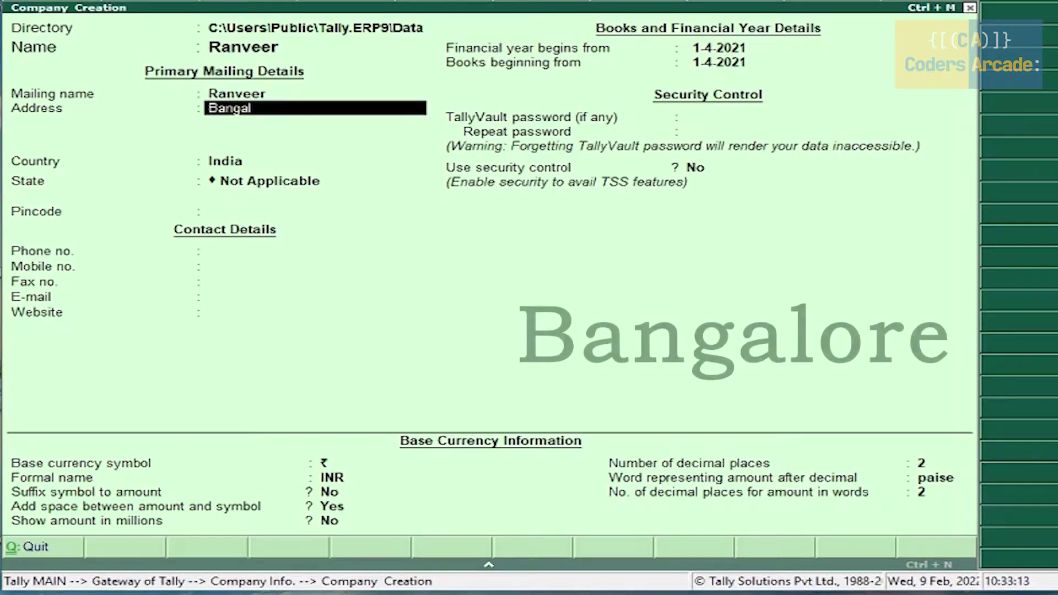
pyautogui.write('ore')
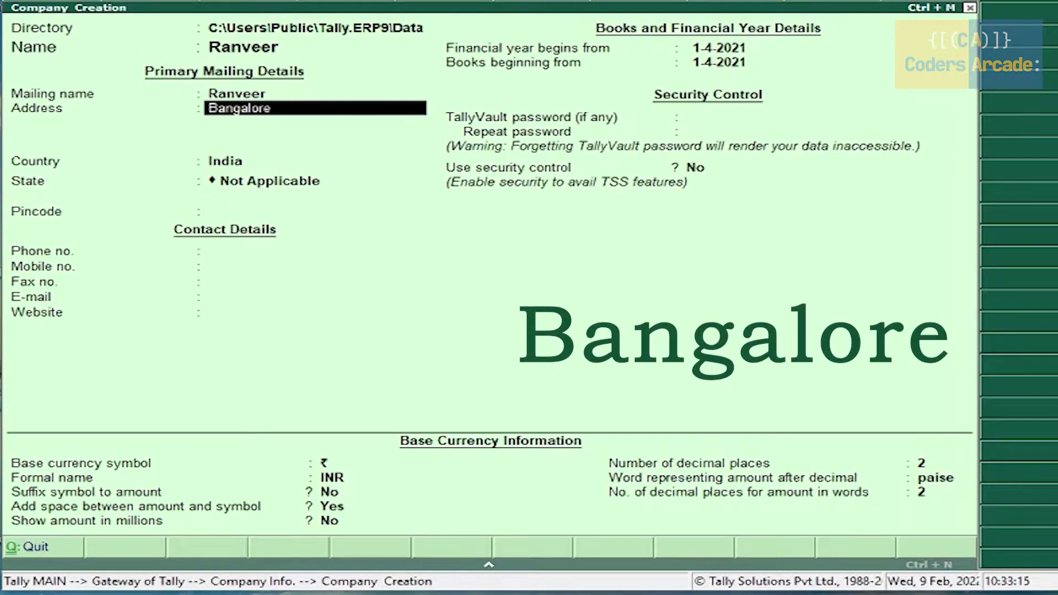
pyautogui.press('Return')
pyautogui.press('Return')
pyautogui.press('Return')
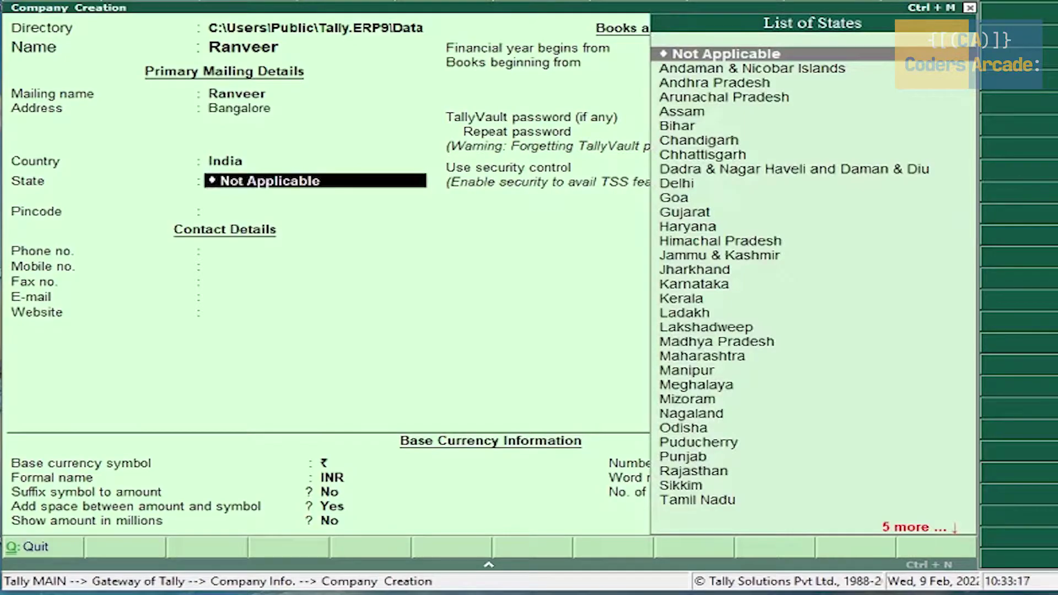
pyautogui.write('Kar')
pyautogui.press('Return')
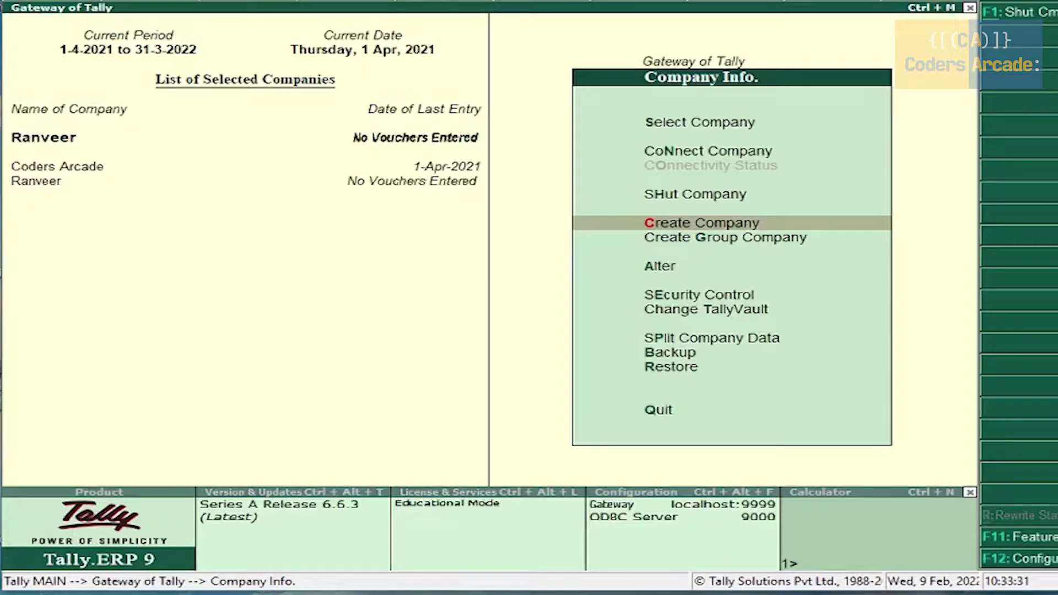
# Step: Open the creation form for multiple ledgers under the All Items group
pyautogui.press('Escape')
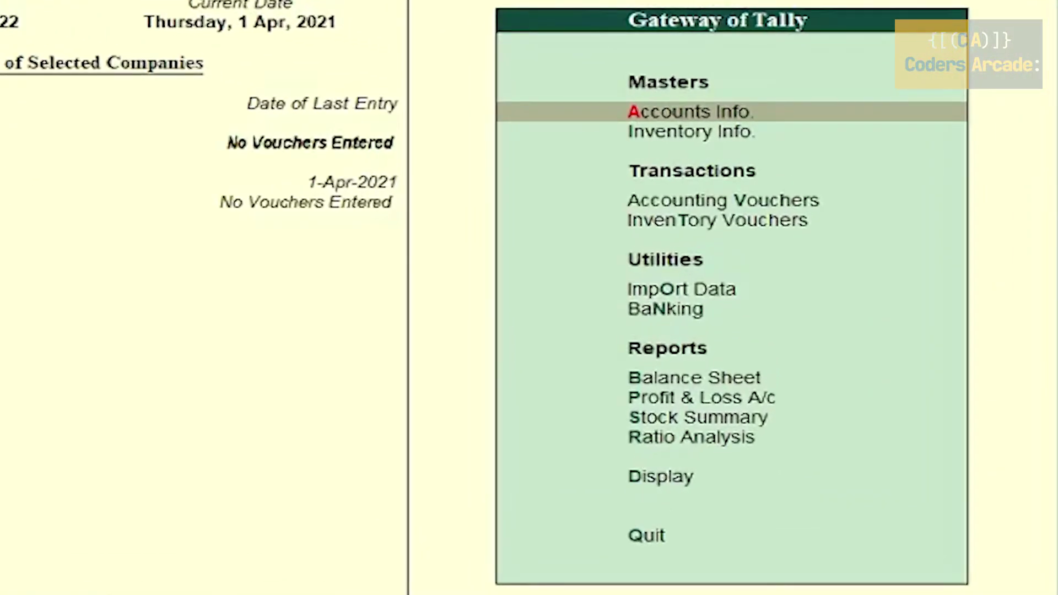
pyautogui.press('Down')
pyautogui.press('Up')
pyautogui.press('Return')
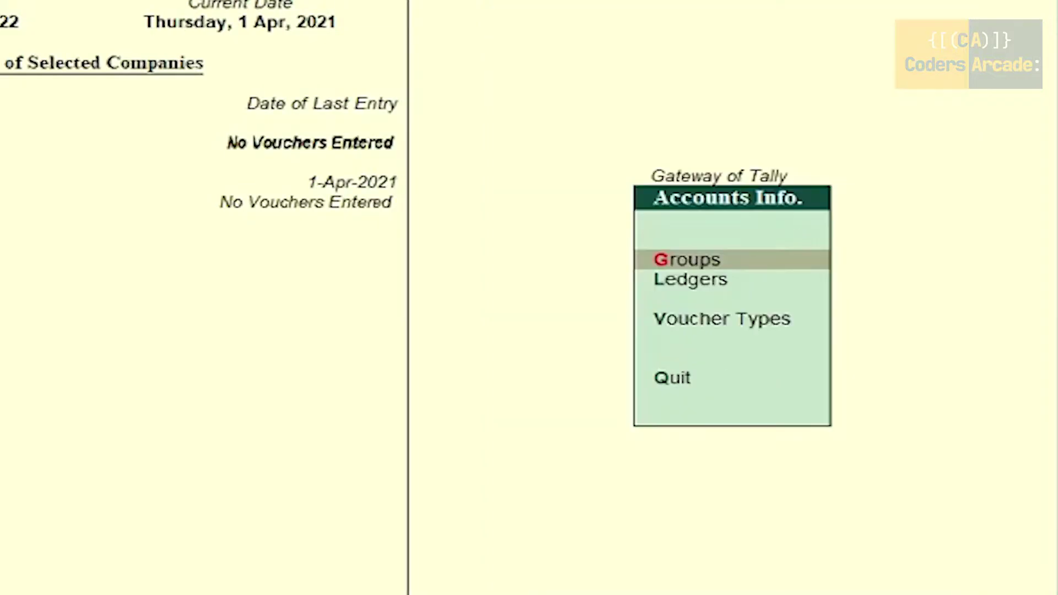
pyautogui.press('Down')
pyautogui.press('Return')
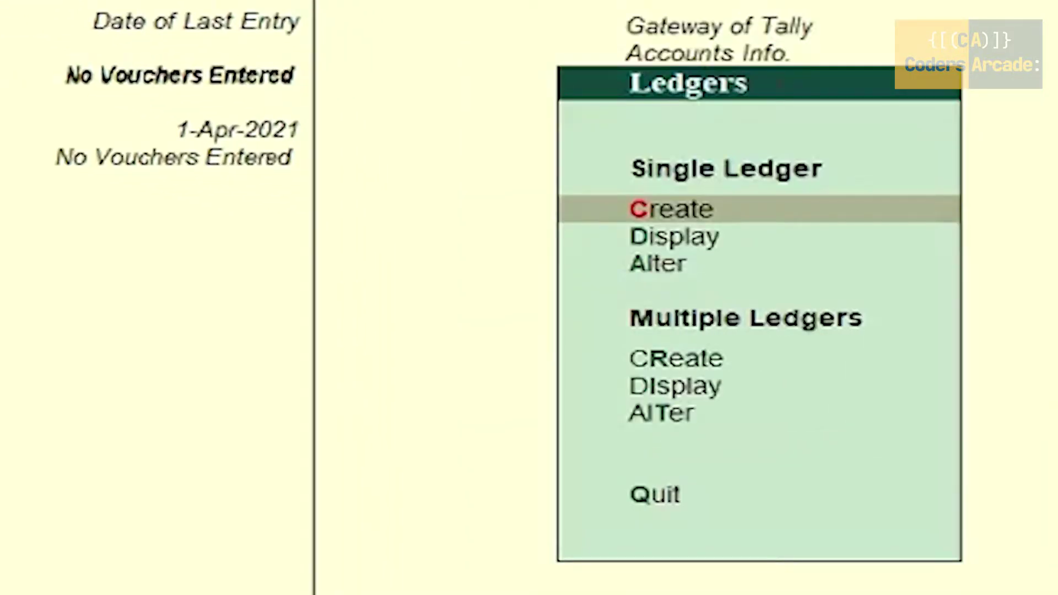
pyautogui.press('Down')
pyautogui.press('Down')
pyautogui.press('Down')
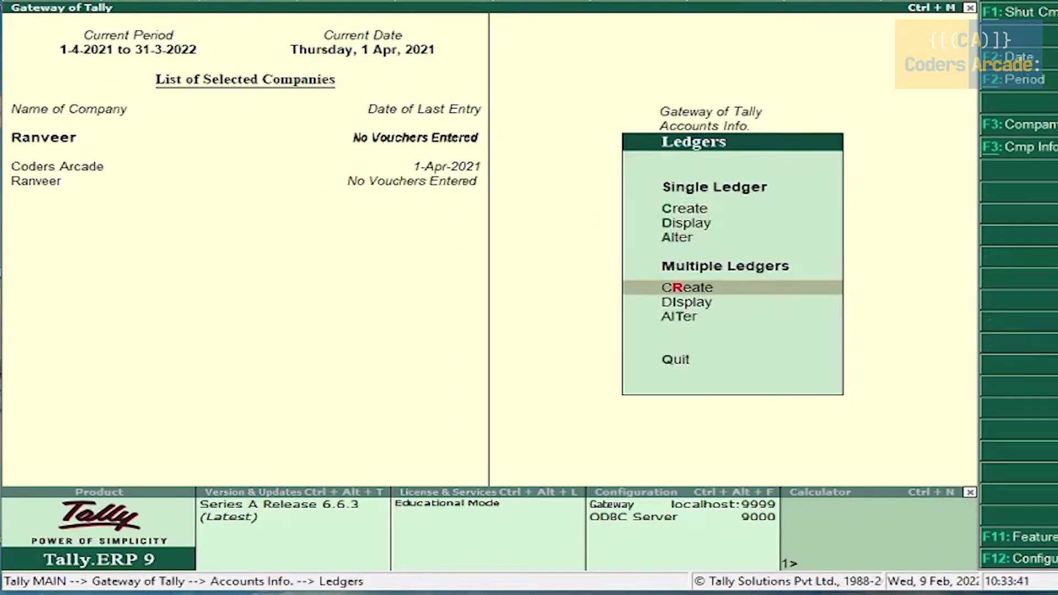
pyautogui.press('Return')
pyautogui.press('Return')
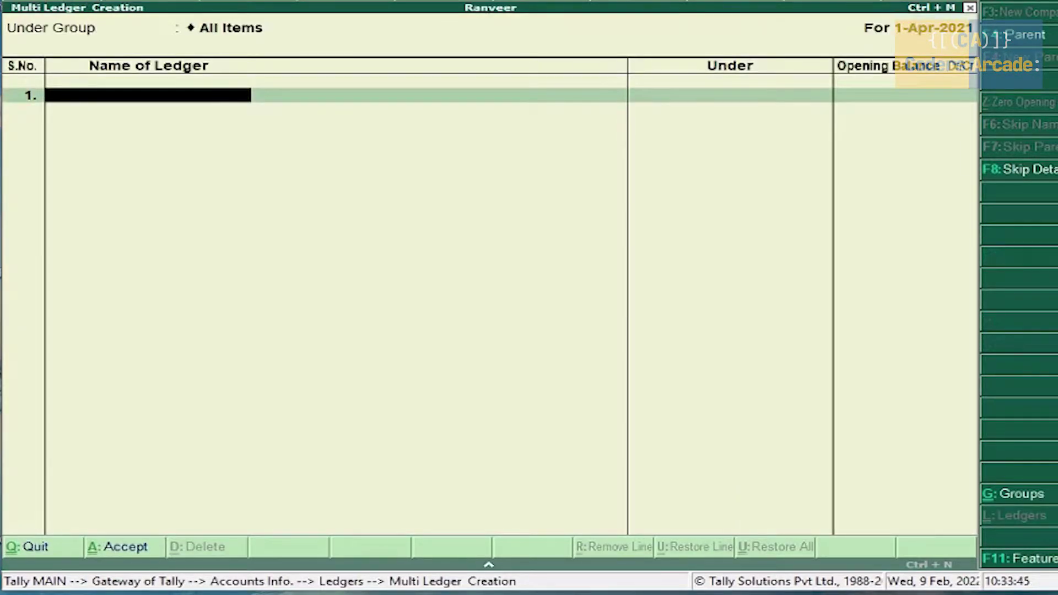
# Step: Add the proprietor's ledger, entering the proprietor's name and assigning it to Capital Account without an opening balance
pyautogui.write('Ranveer')
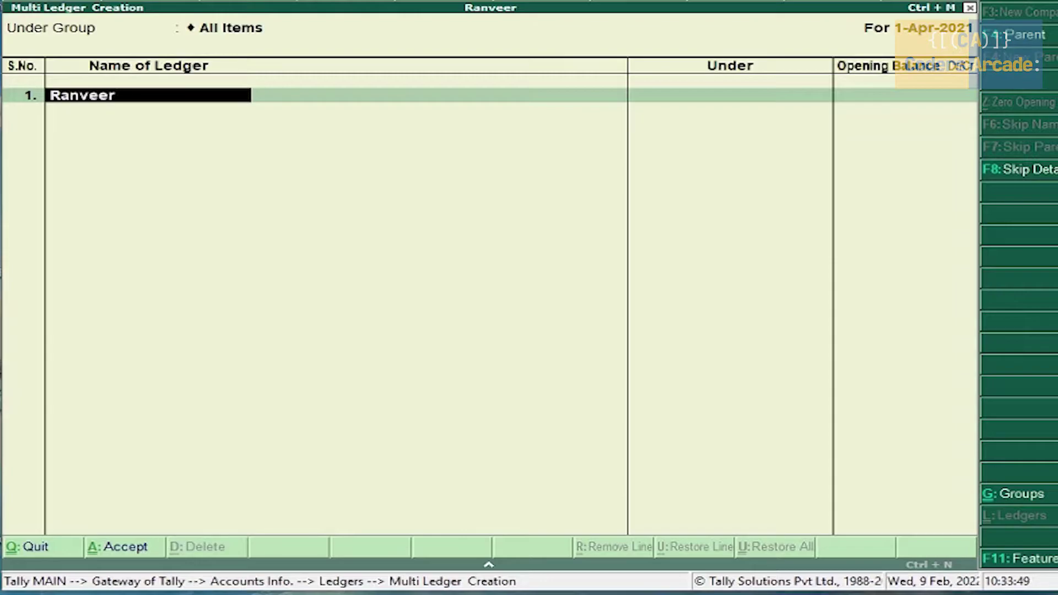
pyautogui.press('Return')
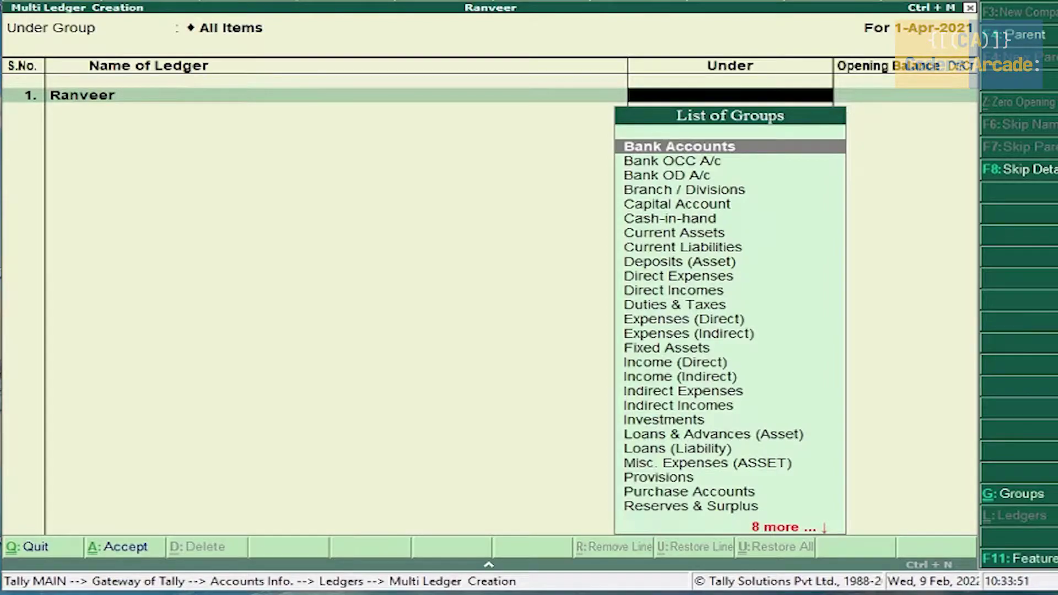
pyautogui.write('Capi')
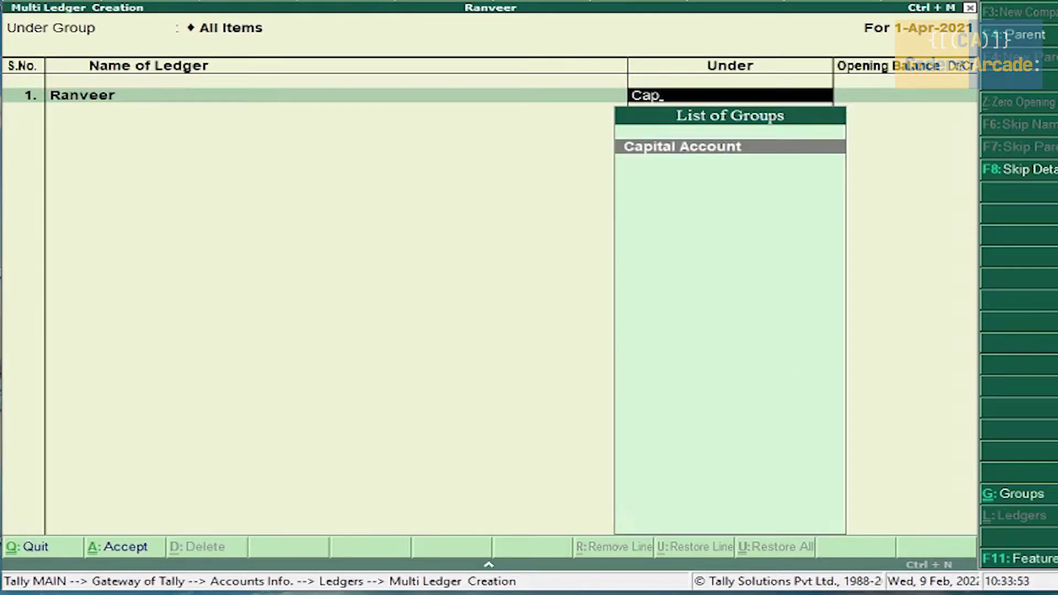
pyautogui.press('Return')
pyautogui.press('Return')
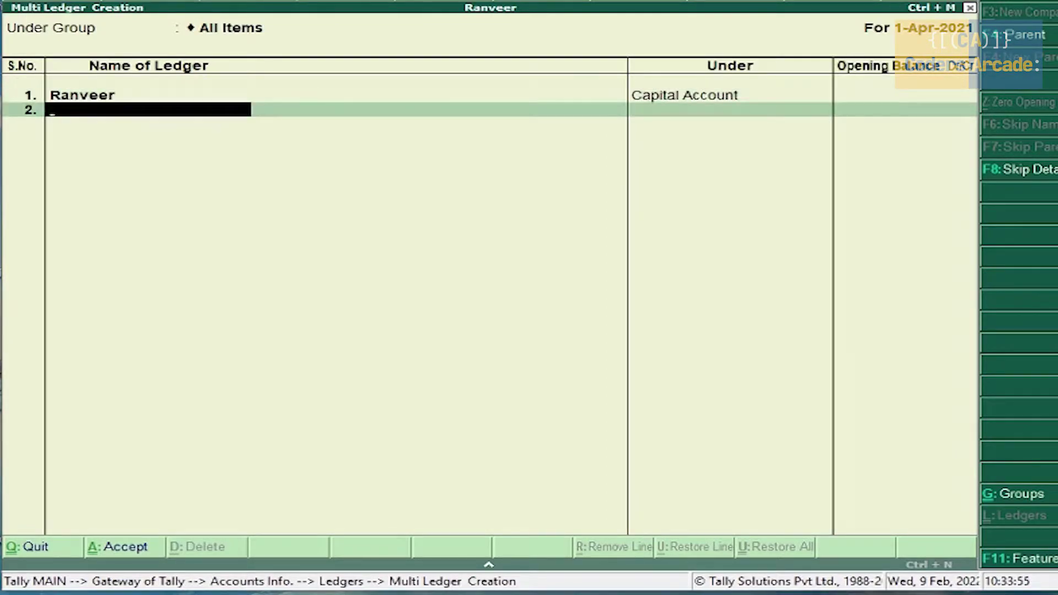
# Step: Add an "Sbi" ledger under Bank Accounts without an opening balance
pyautogui.write('Sbi')
pyautogui.press('Return')
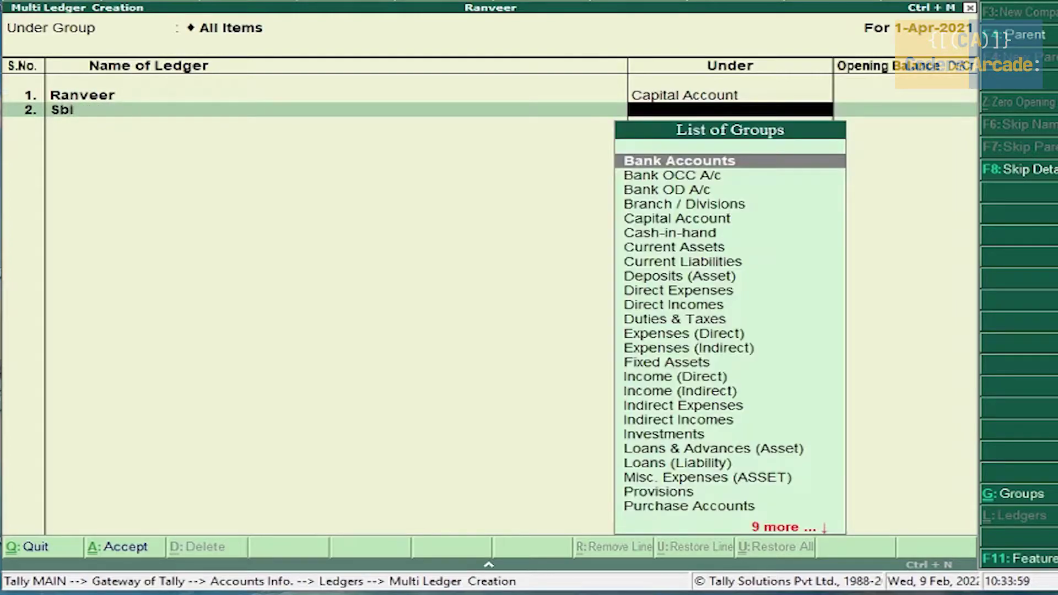
pyautogui.press('Return')
pyautogui.press('Return')
# Step: Add an "Office Expenses" ledger under Indirect Expenses without an opening balance
pyautogui.write('O')
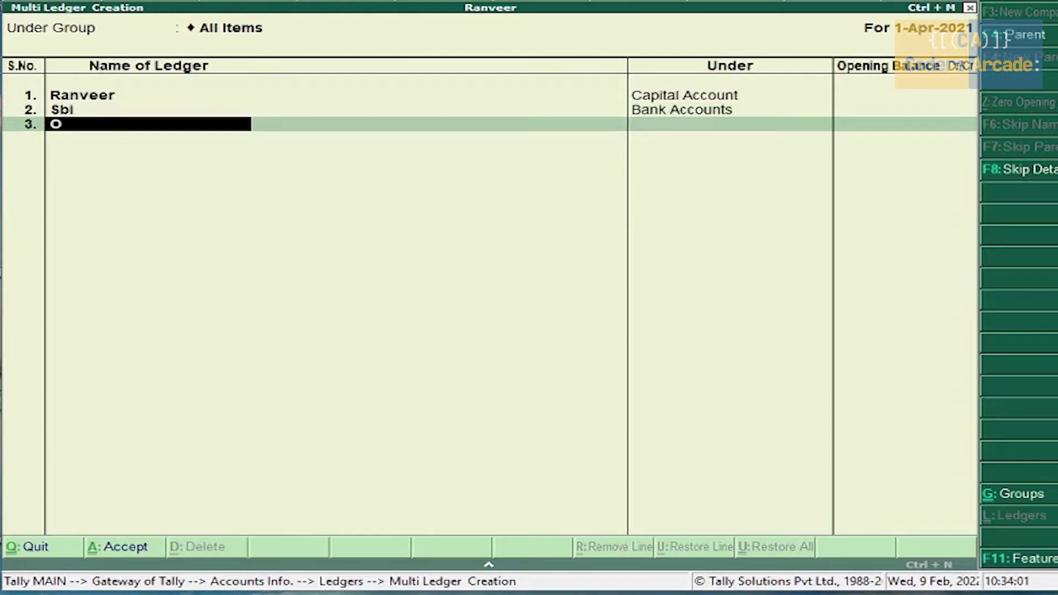
pyautogui.write('ffice Expenses')
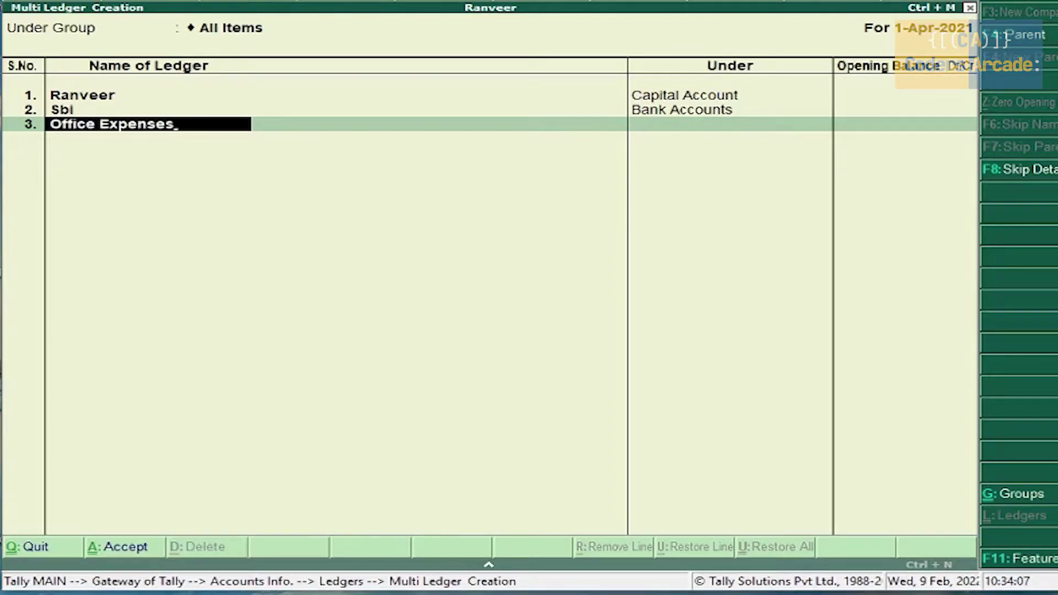
pyautogui.press('Return')
pyautogui.write('In')
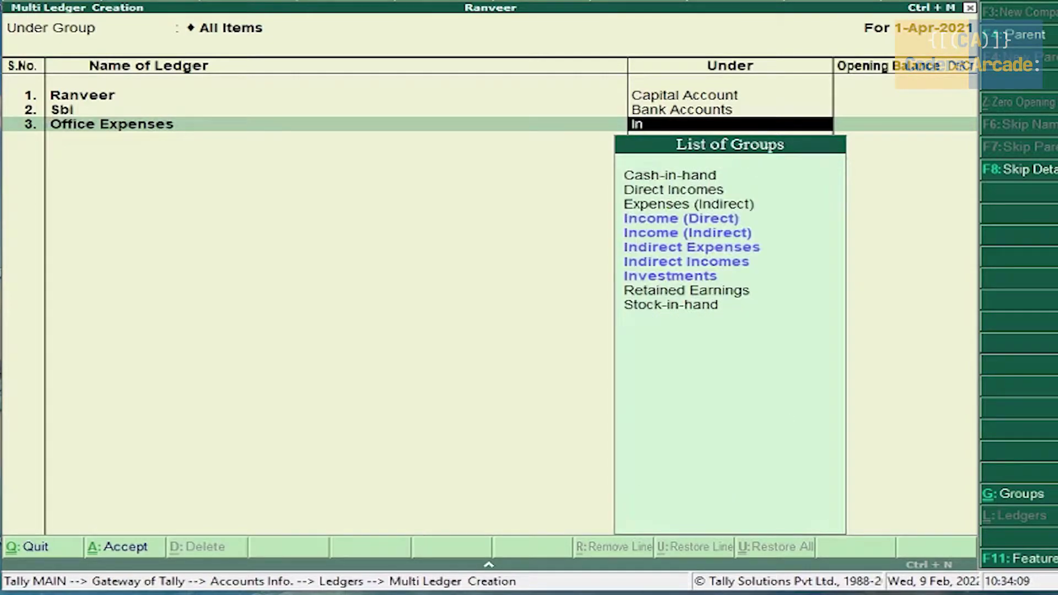
pyautogui.press('Down')
pyautogui.press('Down')
pyautogui.press('Return')
pyautogui.press('Return')
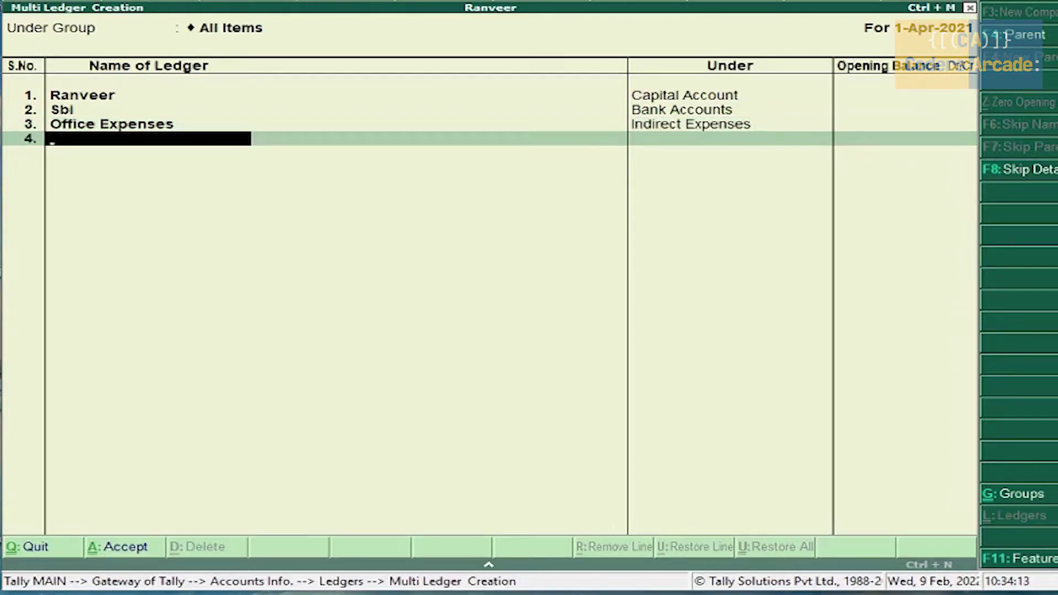
# Step: Add a "Computer" ledger under Fixed Assets without an opening balance
pyautogui.write('Computer')
pyautogui.press('Return')
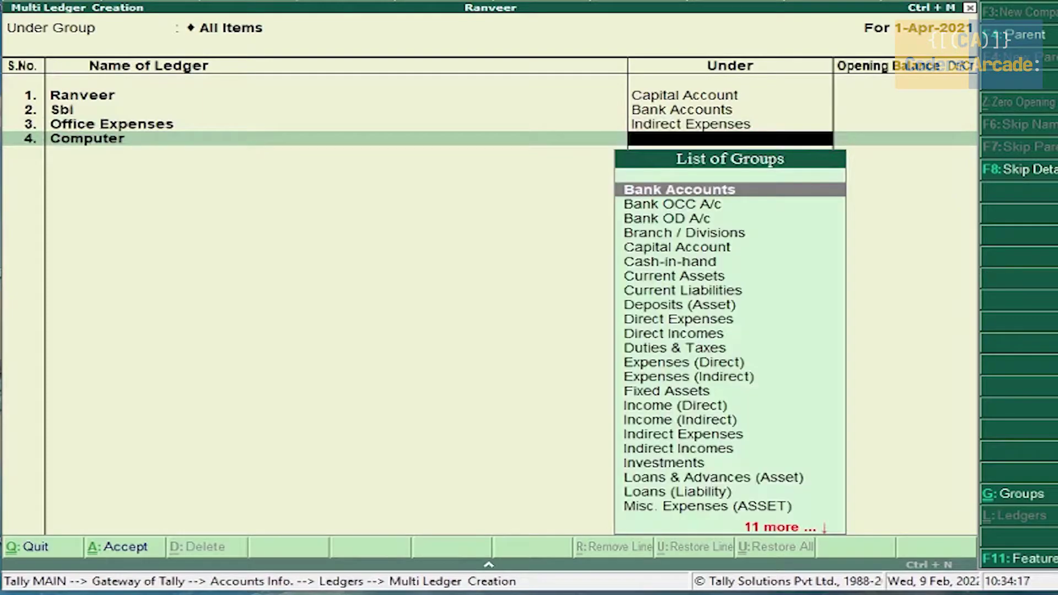
pyautogui.write('If')
pyautogui.press('BackSpace')
pyautogui.write('f')
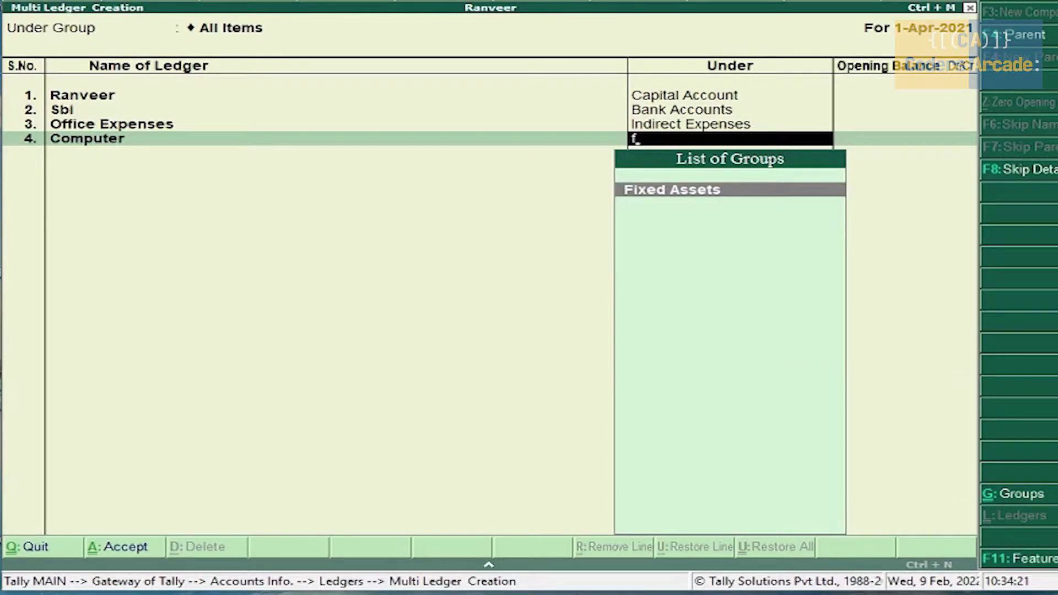
pyautogui.press('Return')
# Step: Add a "Furniture" ledger under Fixed Assets without an opening balance
pyautogui.write('D')
pyautogui.press('BackSpace')
pyautogui.write('F')
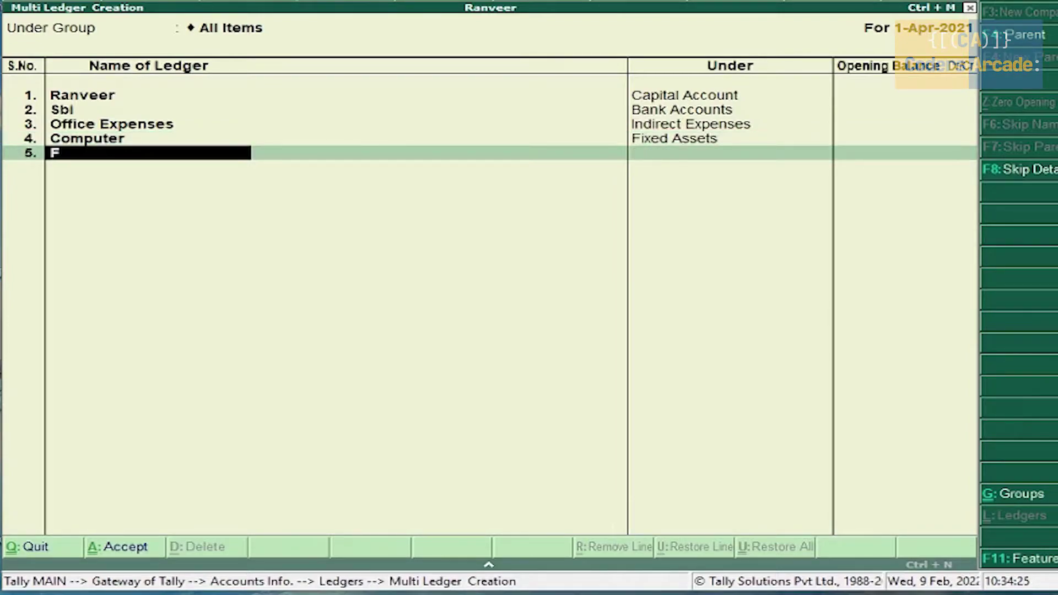
pyautogui.write('urniture')
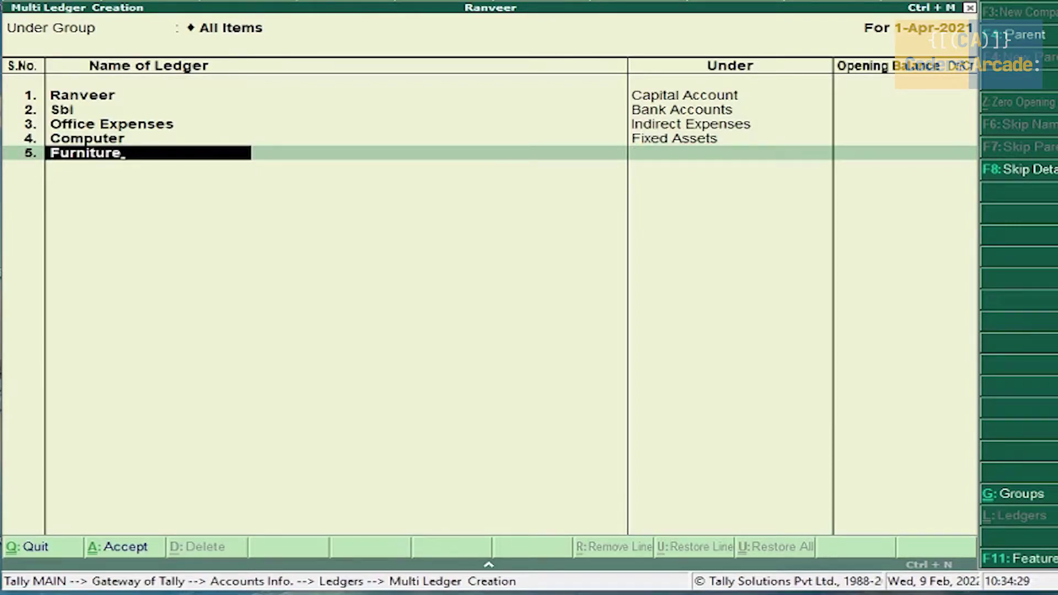
pyautogui.press('Return')
pyautogui.write('Fi')
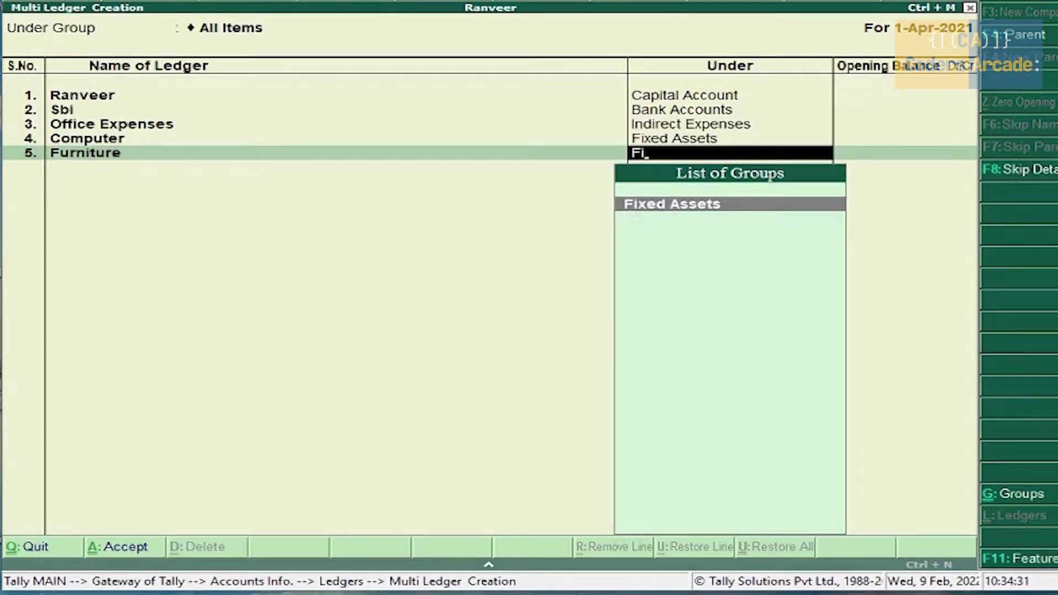
pyautogui.press('Return')
pyautogui.press('Return')
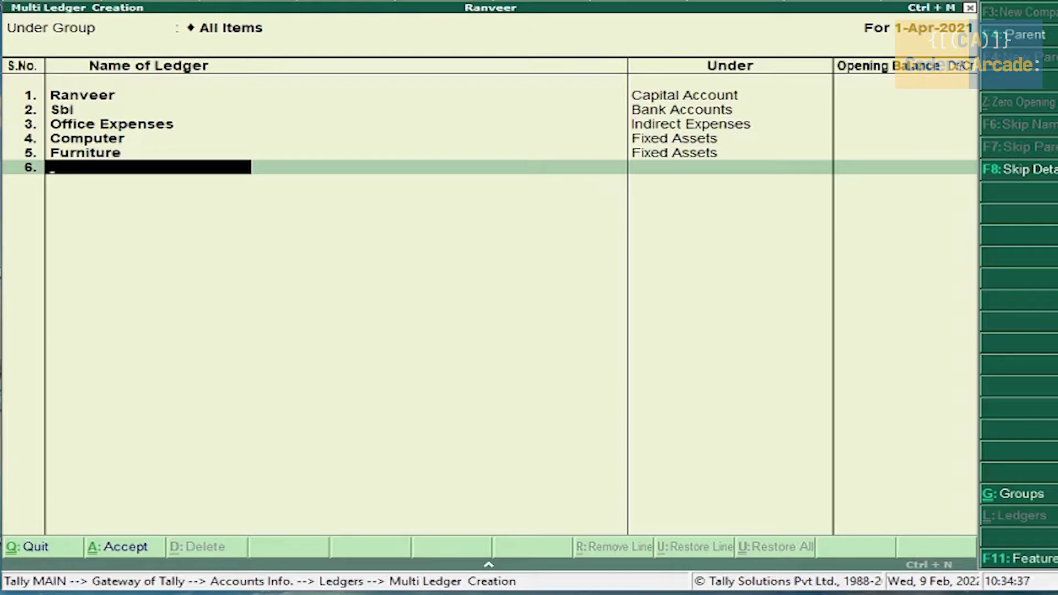
# Step: Add an "Rrr Technology" ledger under Sundry Creditors without an opening balance
pyautogui.write('Rrr Tech')
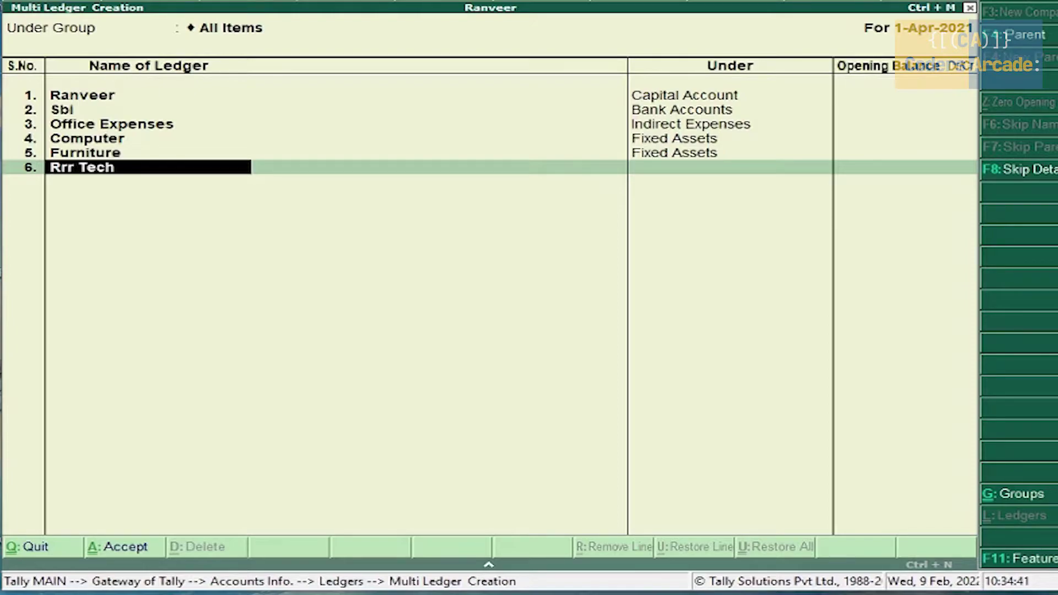
pyautogui.write('nology')
pyautogui.press('Return')
pyautogui.write('Sun')
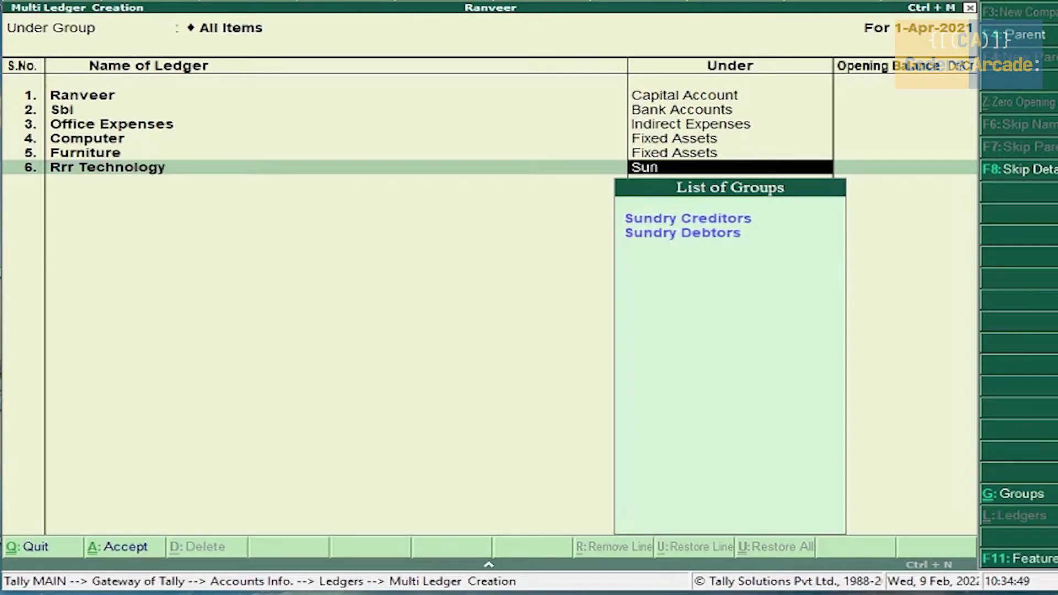
pyautogui.press('Return')
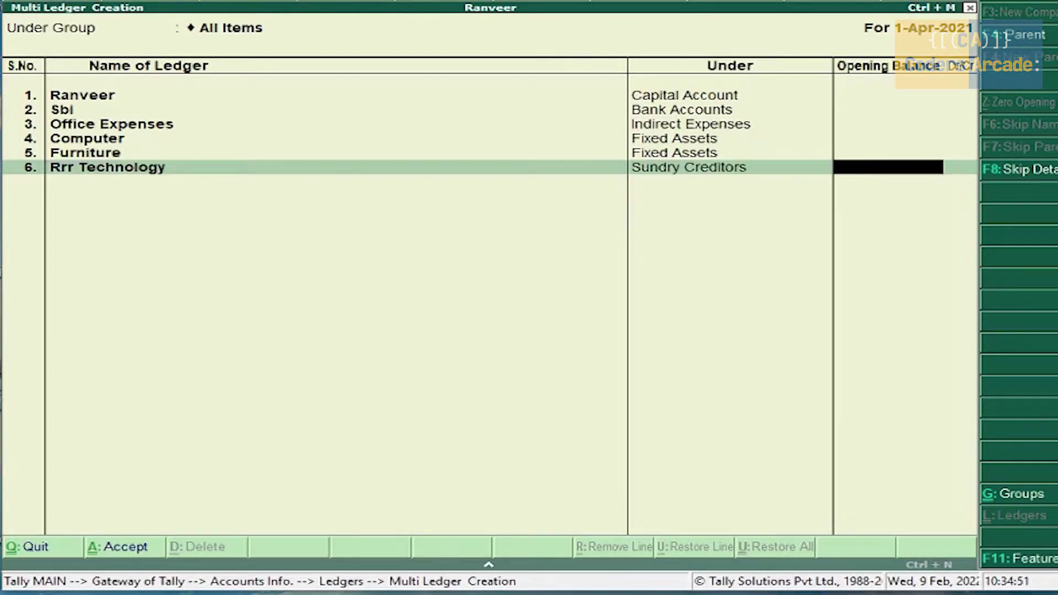
pyautogui.press('Return')
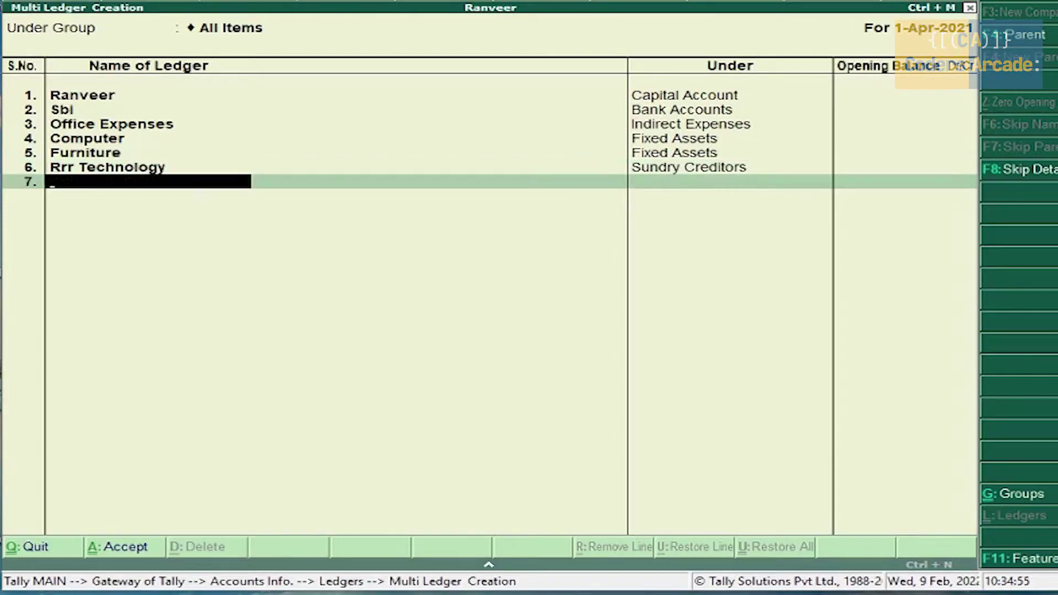
# Step: Add a "Surabhi Traders" ledger under Sundry Creditors
pyautogui.write('Surabhi Traders')
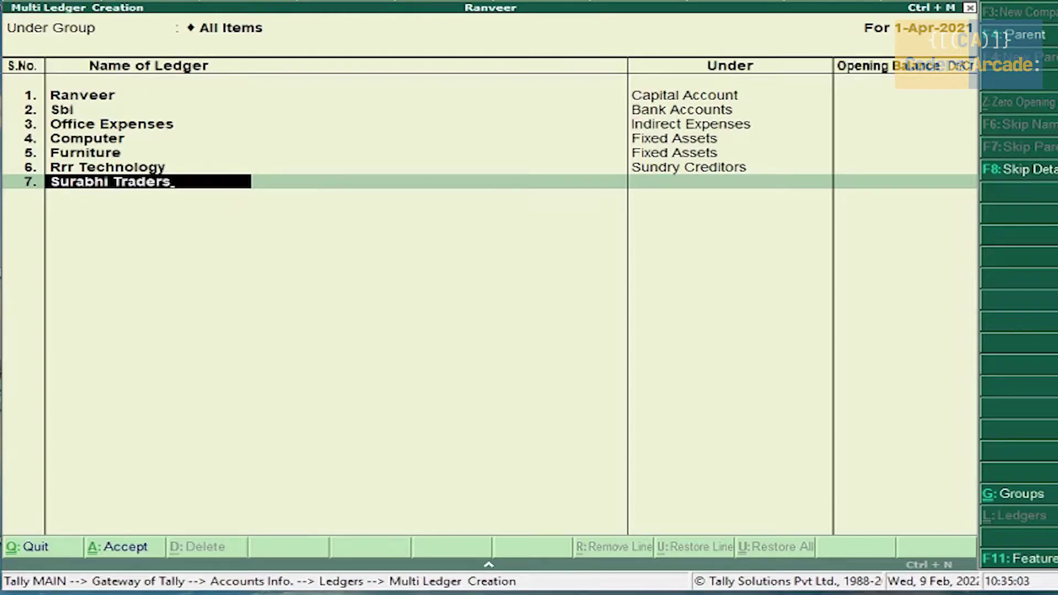
pyautogui.press('Return')
pyautogui.write('Sun')
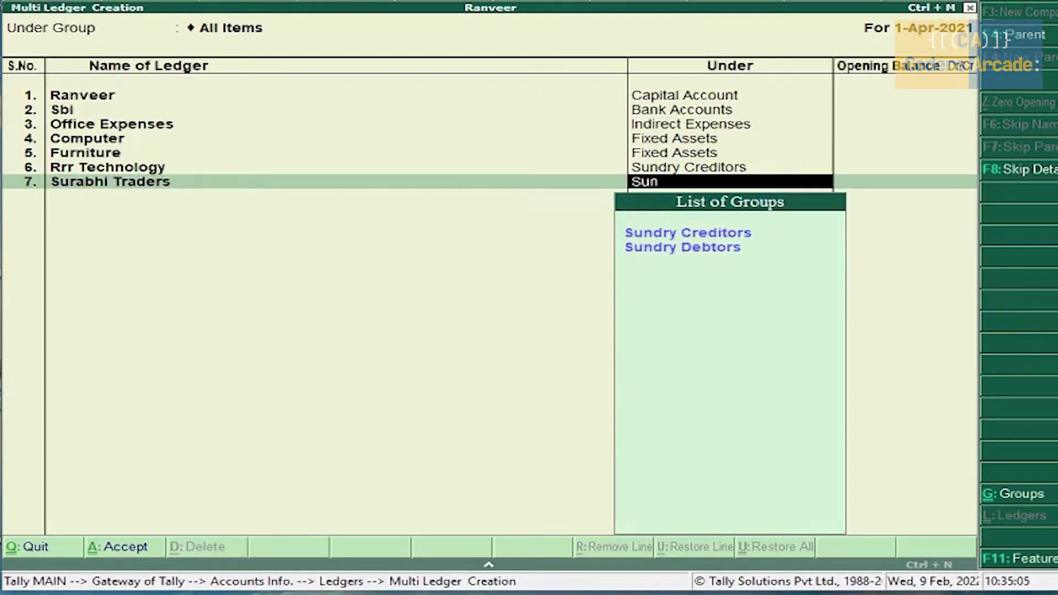
pyautogui.press('Return')
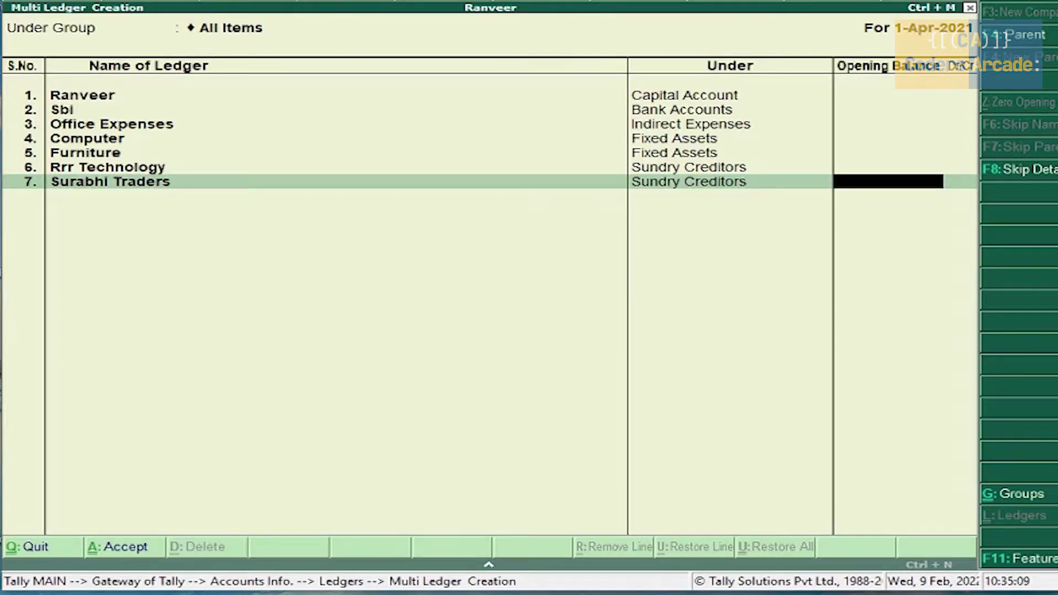
# Step: Add a "Donation Received" ledger under Indirect Incomes without an opening balance
pyautogui.press('Return')
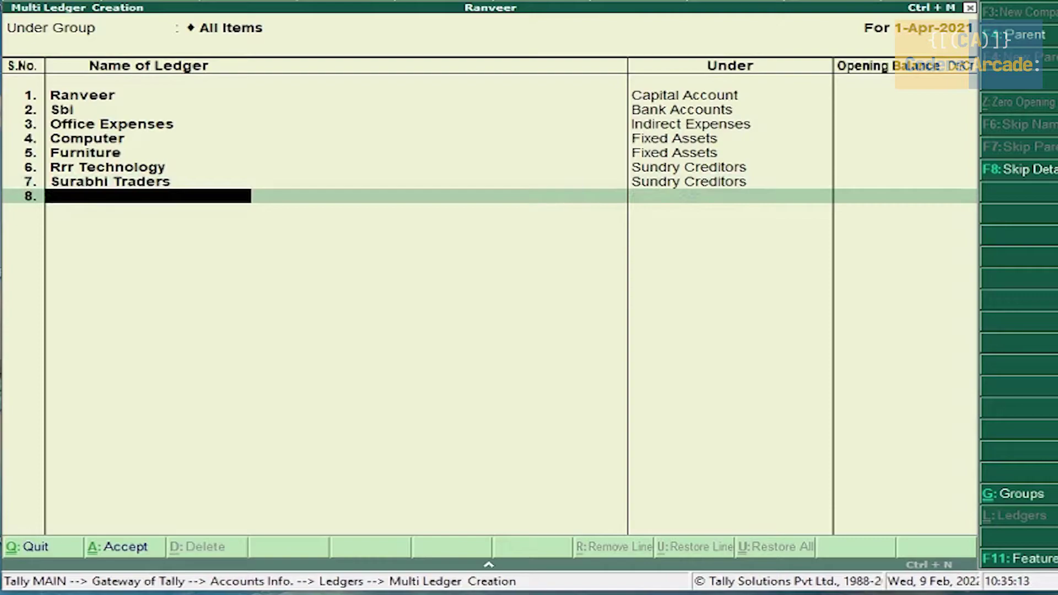
pyautogui.write('Donation')
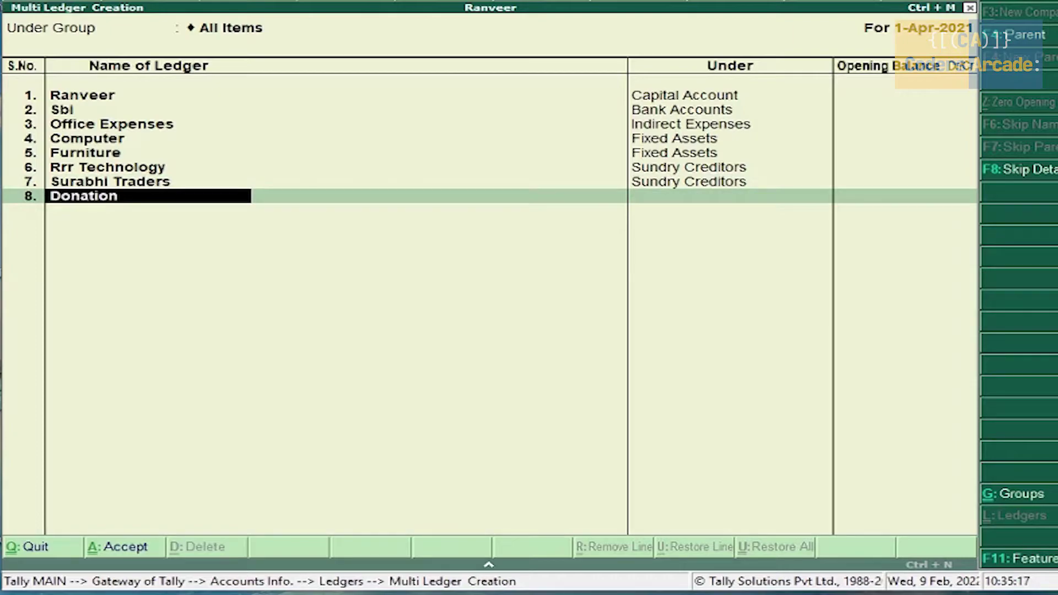
pyautogui.write(' Received')
pyautogui.press('Return')
pyautogui.write('In')
pyautogui.press('Down')
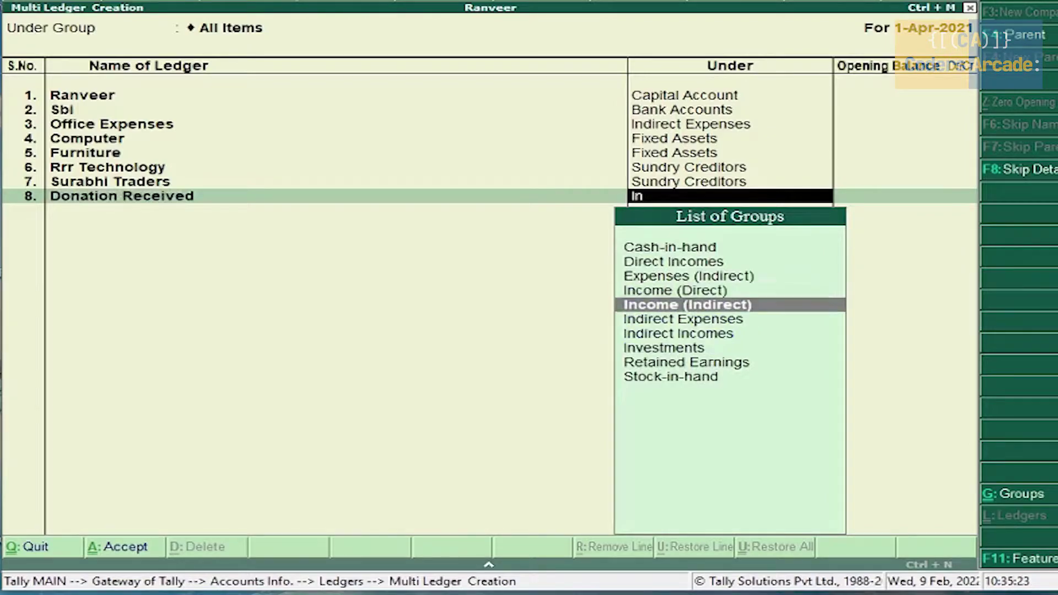
pyautogui.press('Down')
pyautogui.press('Down')
pyautogui.press('Return')
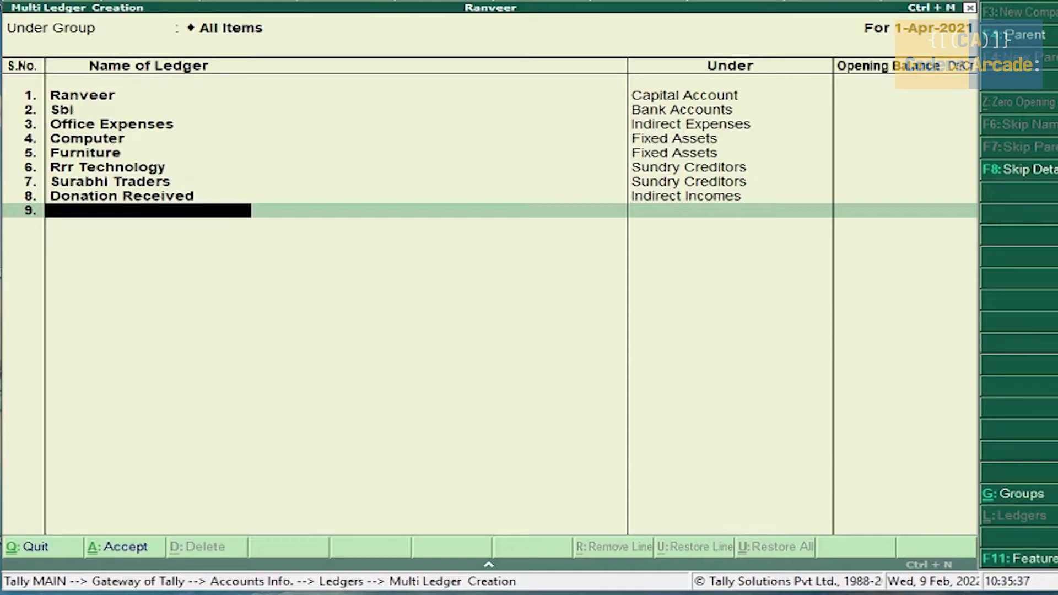
# Step: Add a "Depreciation" ledger under Indirect Expenses without an opening balance
pyautogui.write('Depreciatio')
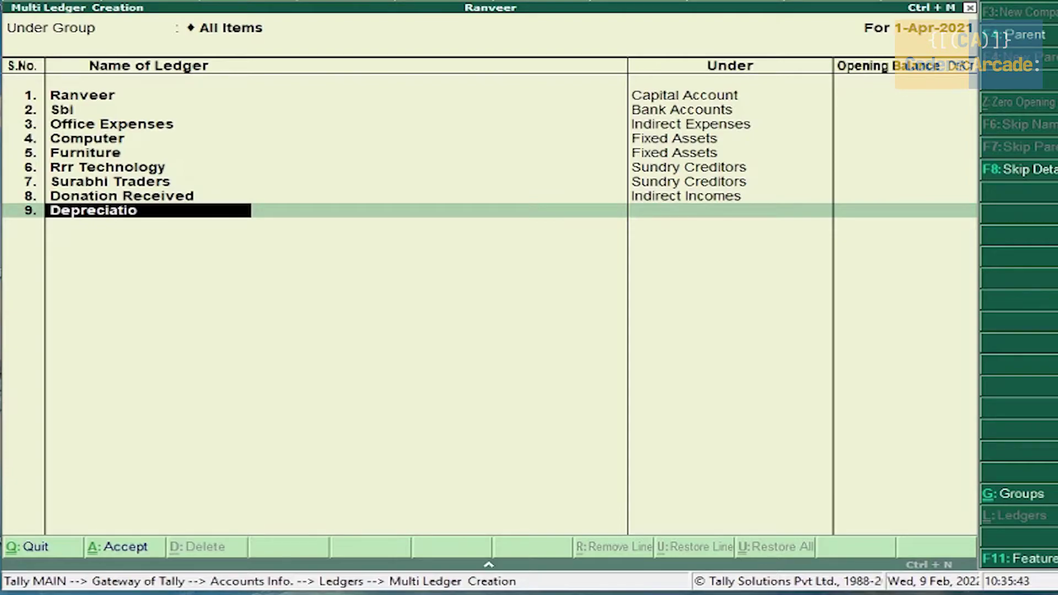
pyautogui.write('n')
pyautogui.press('Return')
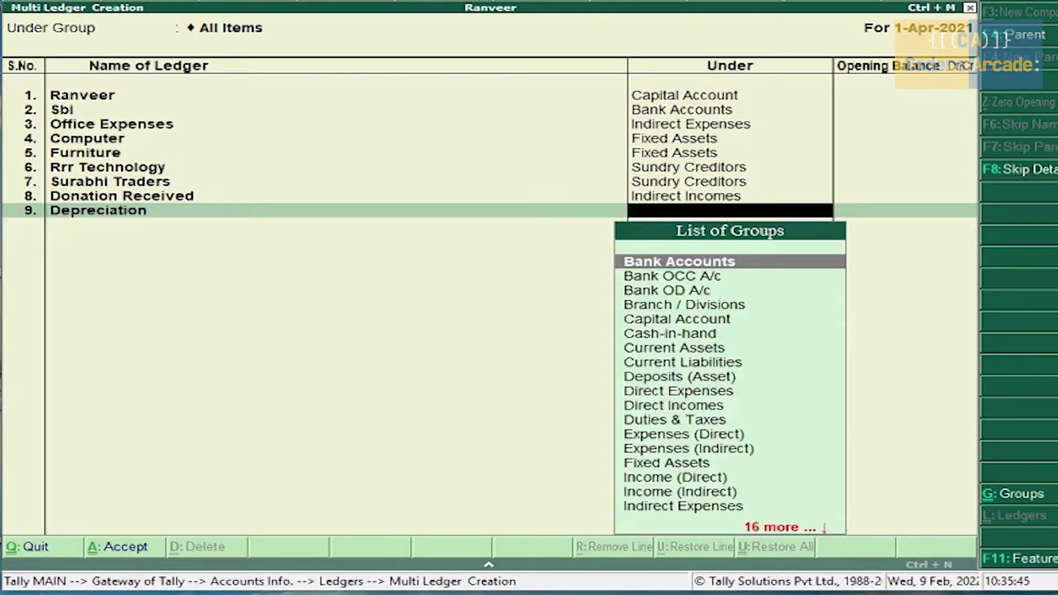
pyautogui.write('In')
pyautogui.press('Down')
pyautogui.press('Down')
pyautogui.press('Down')
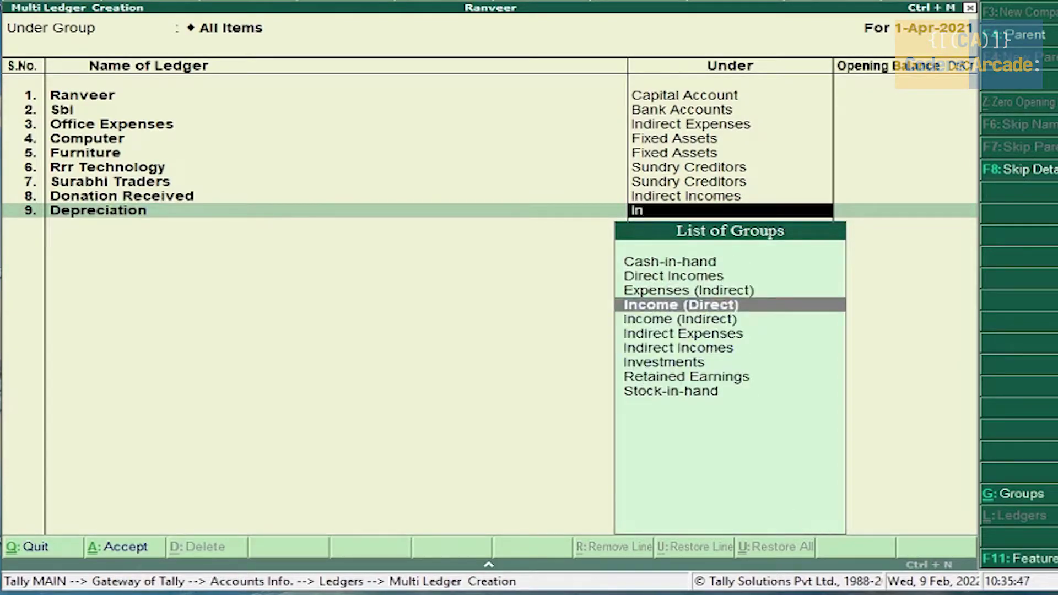
pyautogui.press('Return')
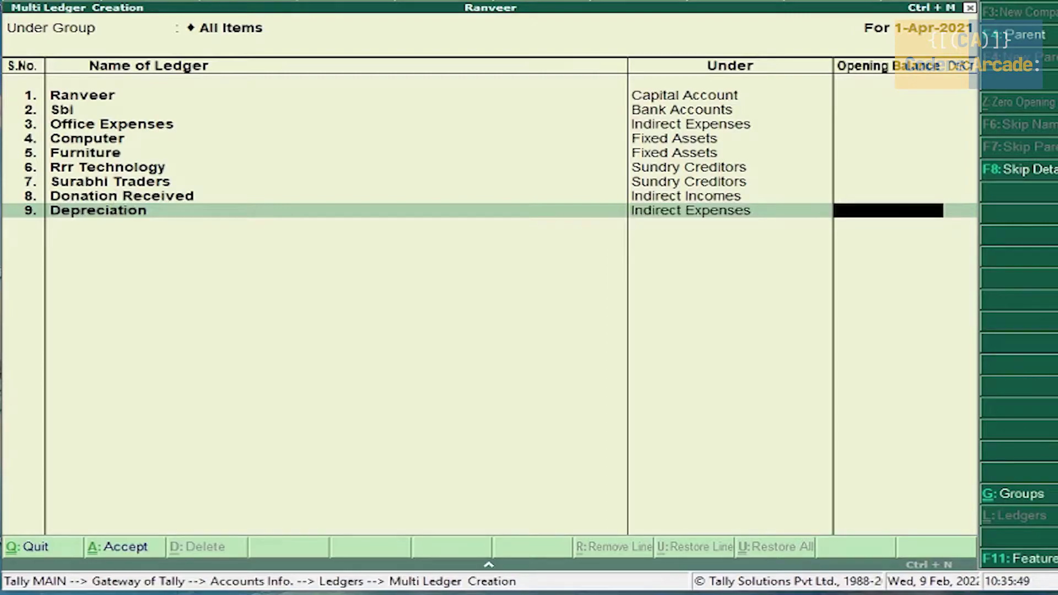
pyautogui.press('Return')
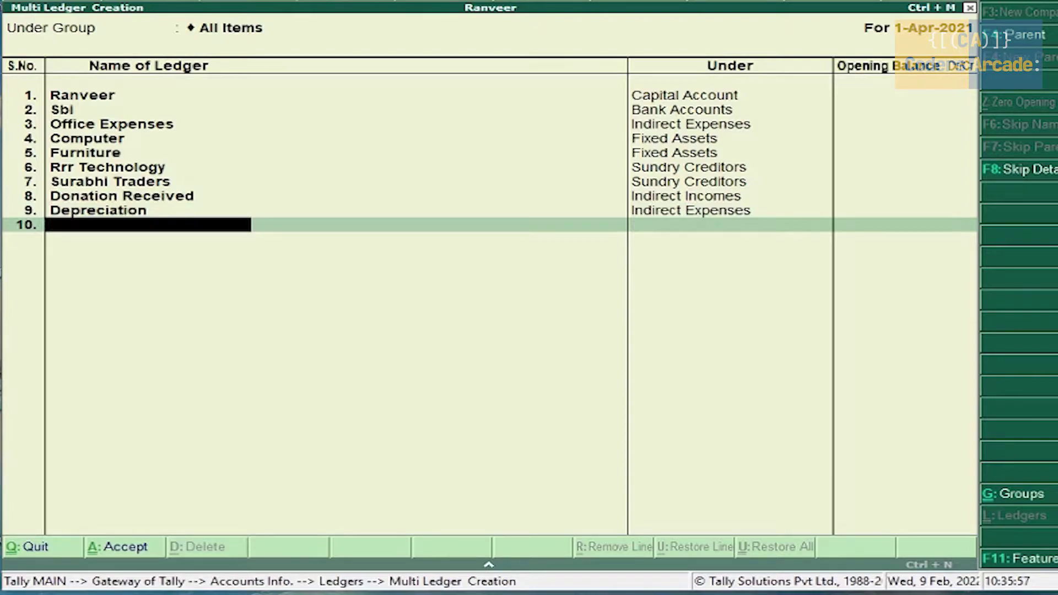
# Step: Add a ledger with the individual supplier's name under Sundry Creditors without an opening balance
pyautogui.write('Navya')
pyautogui.press('Return')
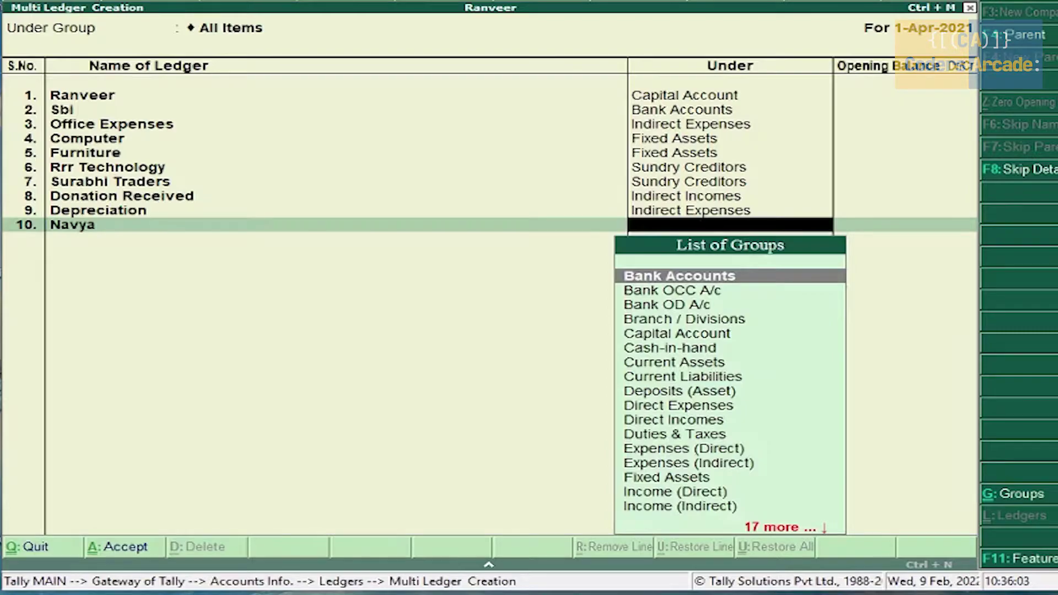
pyautogui.write('Sun')
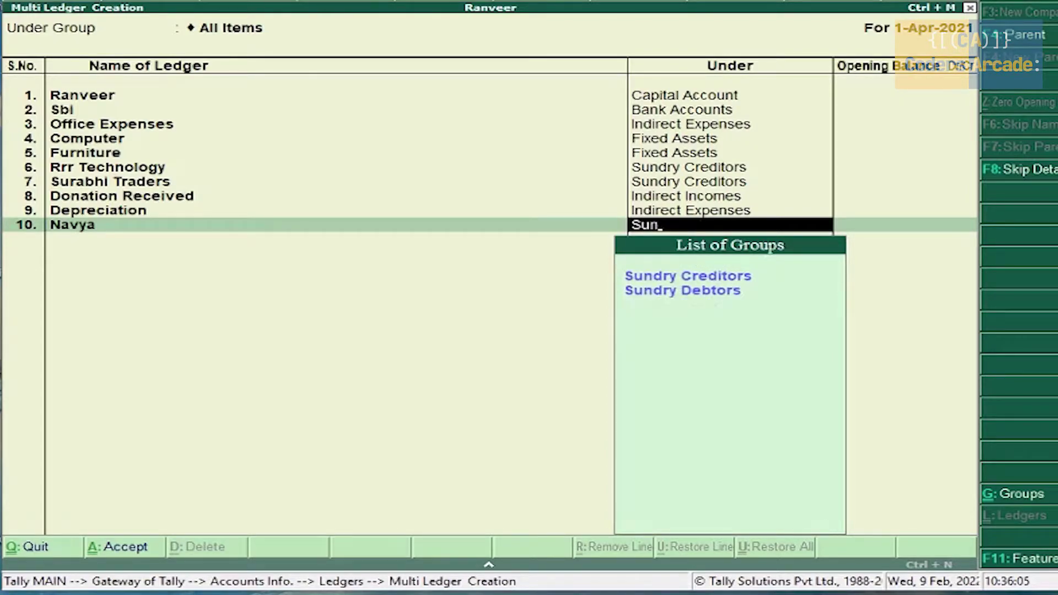
pyautogui.press('Return')
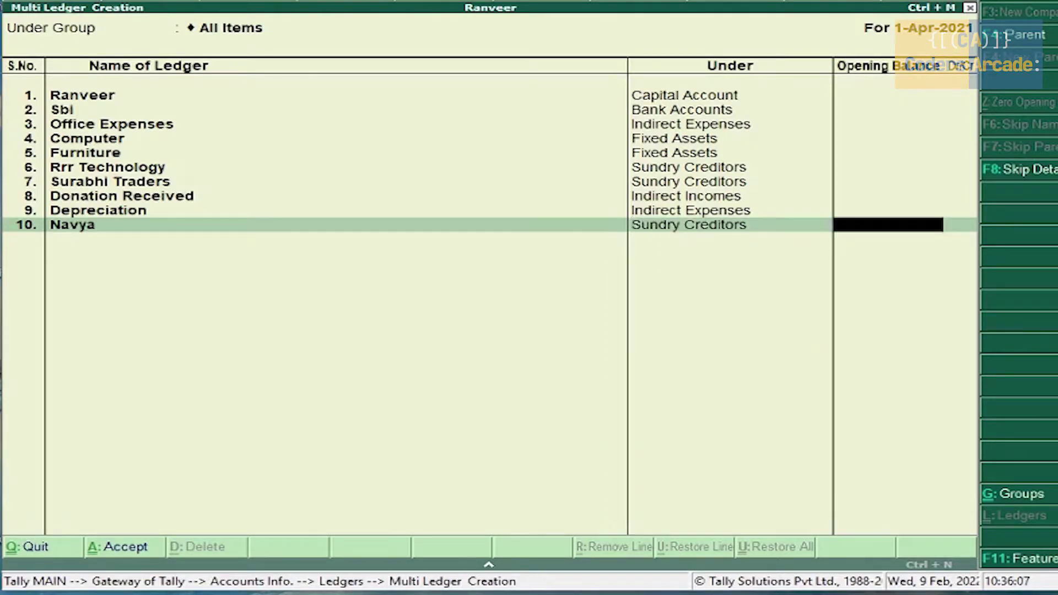
pyautogui.press('Return')
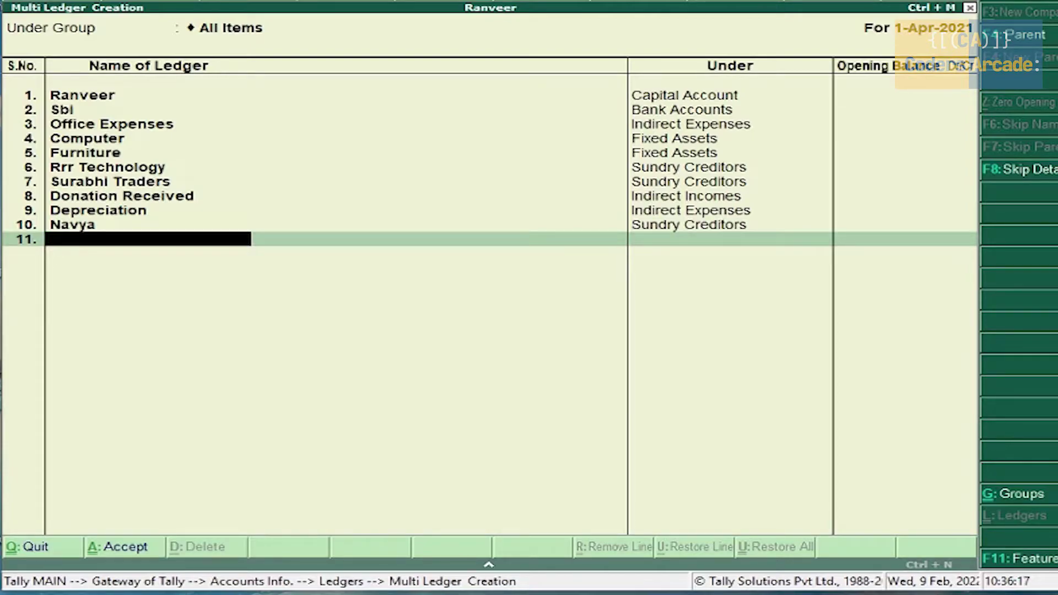
# Step: Add a ledger with the customer's name under Sundry Debtors without an opening balance and save all the listed ledgers
pyautogui.write('ranitha')
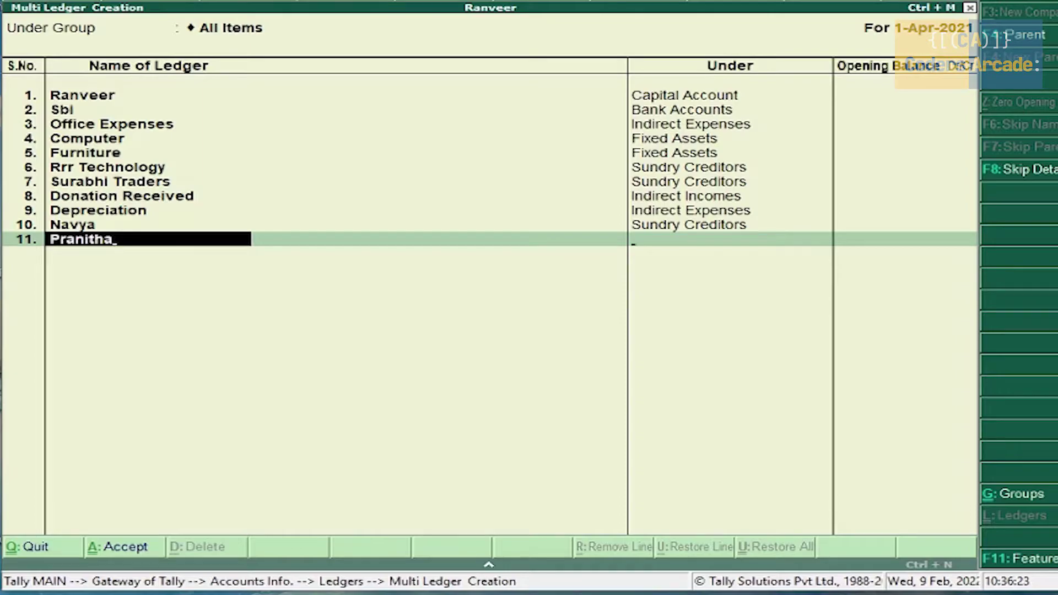
pyautogui.press('Return')
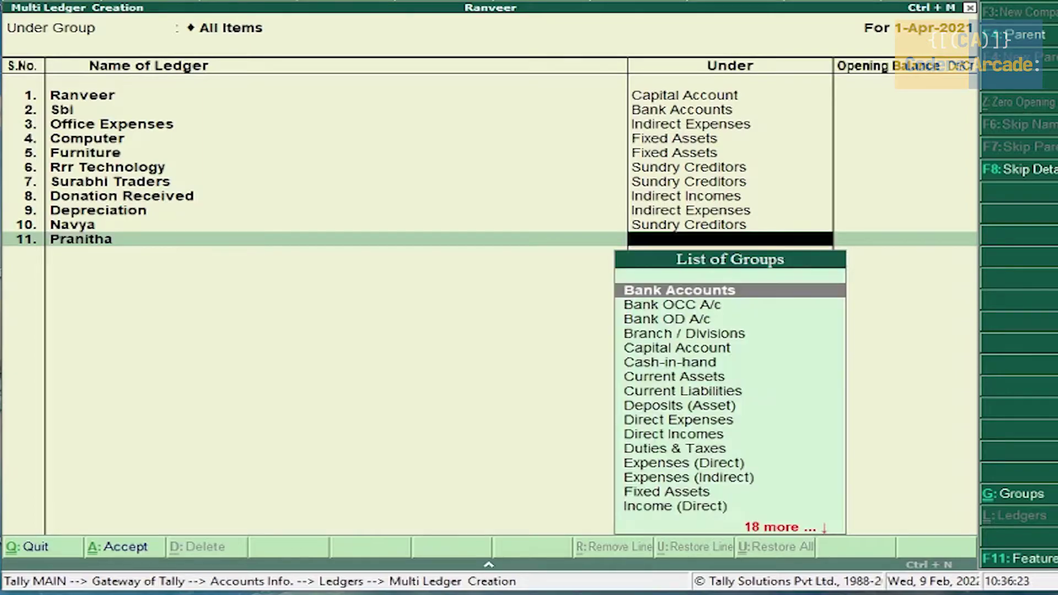
pyautogui.write('Sundr')
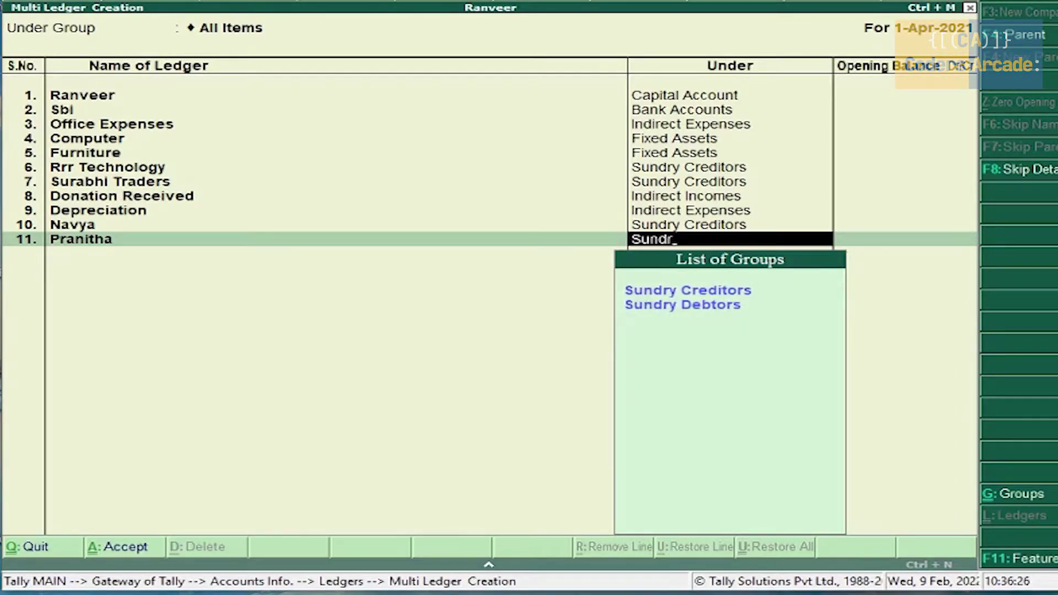
pyautogui.press('Down')
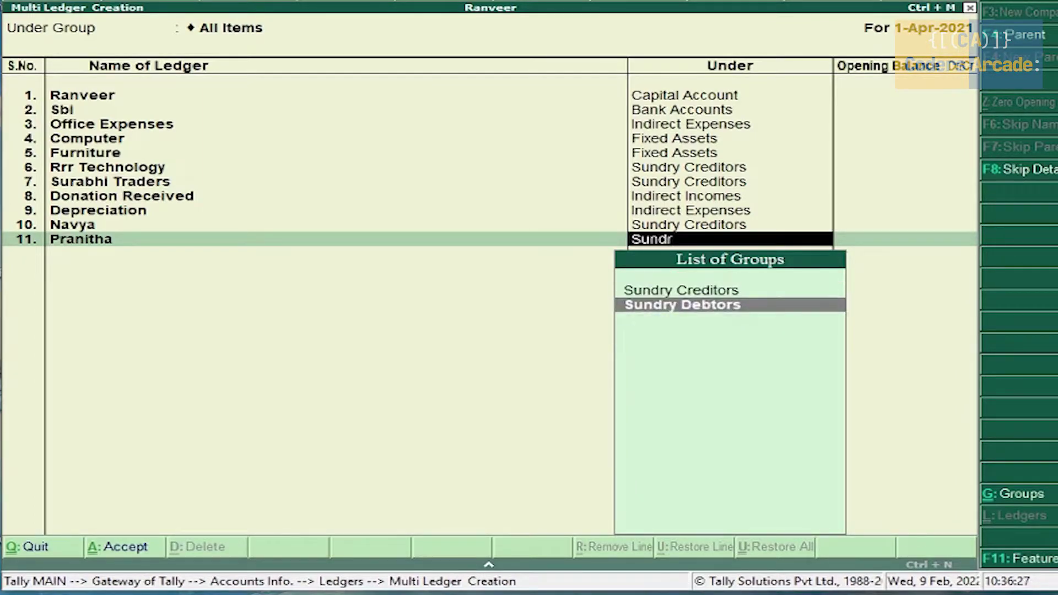
pyautogui.press('Return')
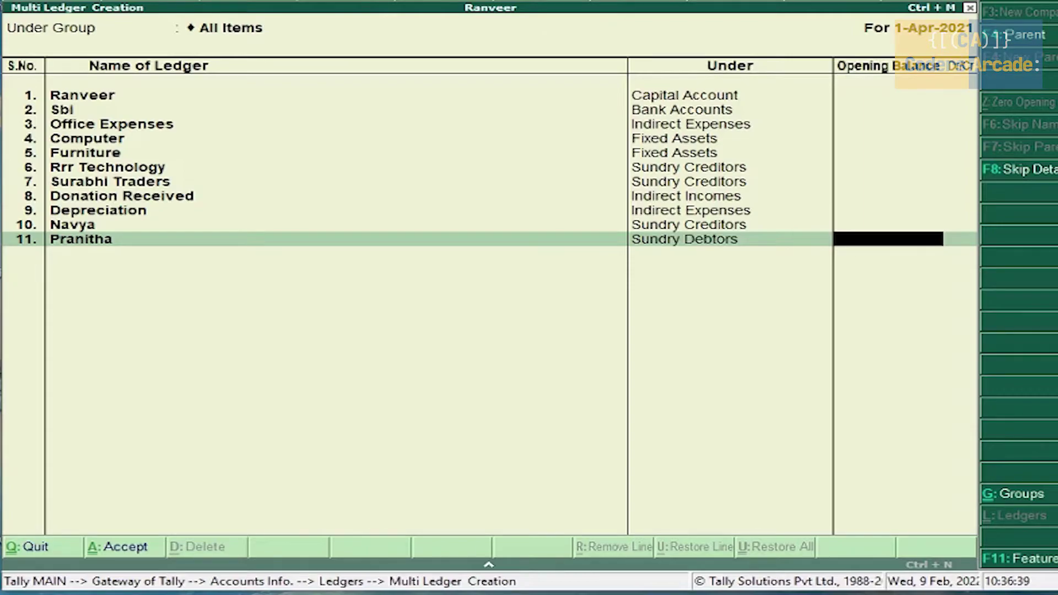
pyautogui.press('Return')
pyautogui.press('Return')
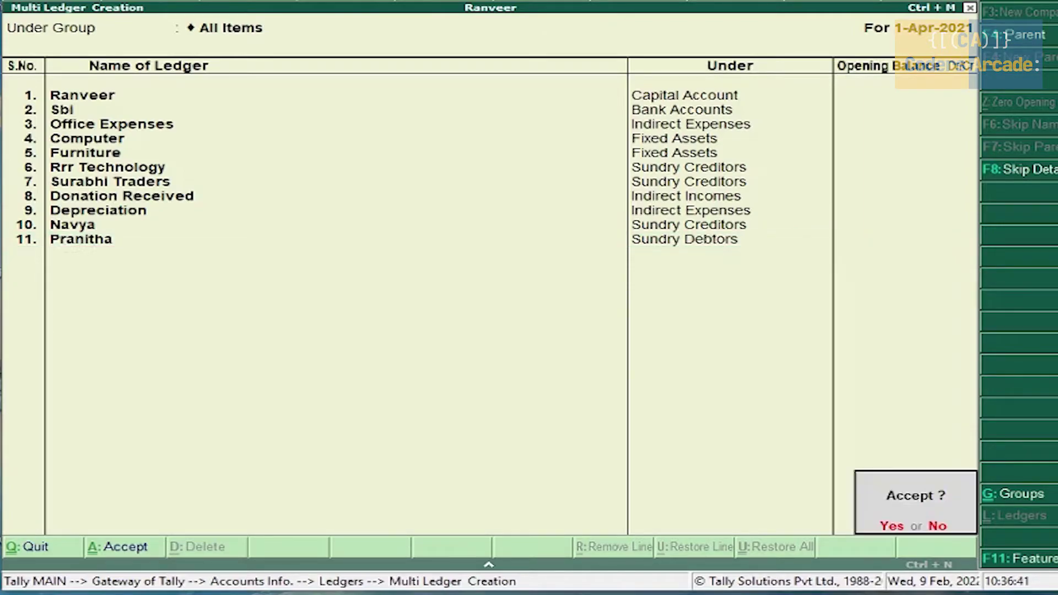
pyautogui.press('y')
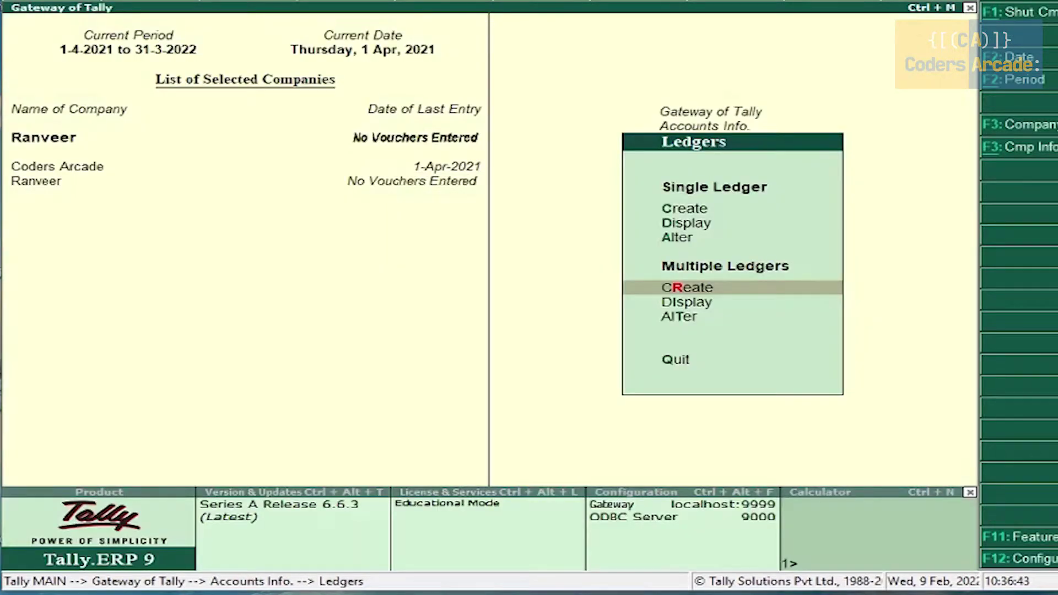
# Step: Return to the Gateway of Tally and open a new Receipt voucher under Accounting Vouchers
pyautogui.press('Escape')
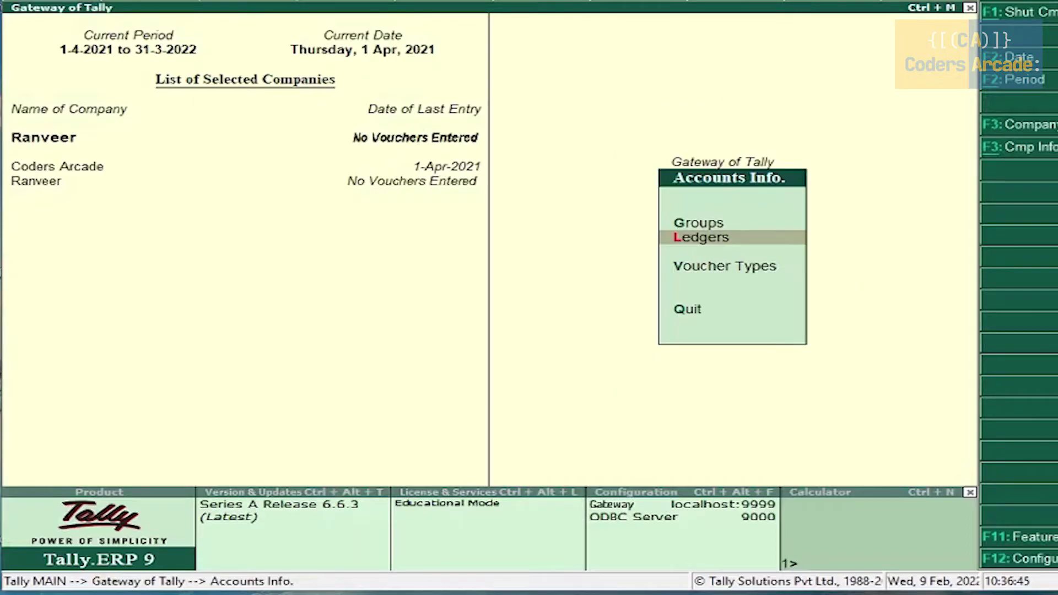
pyautogui.press('Escape')
pyautogui.press('Down')
pyautogui.press('Down')
pyautogui.press('Down')
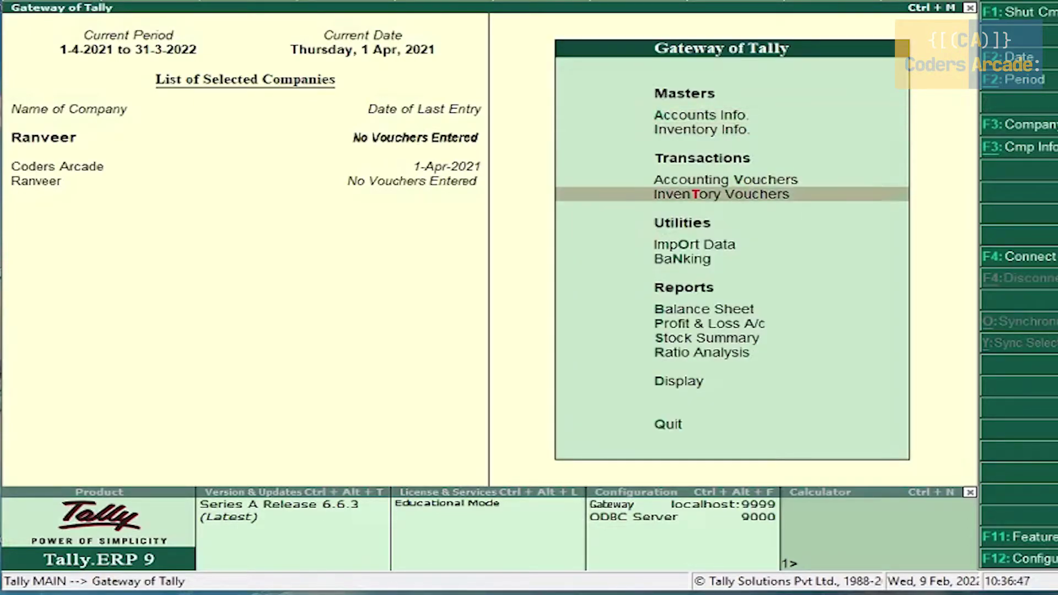
pyautogui.press('Up')
pyautogui.press('Return')
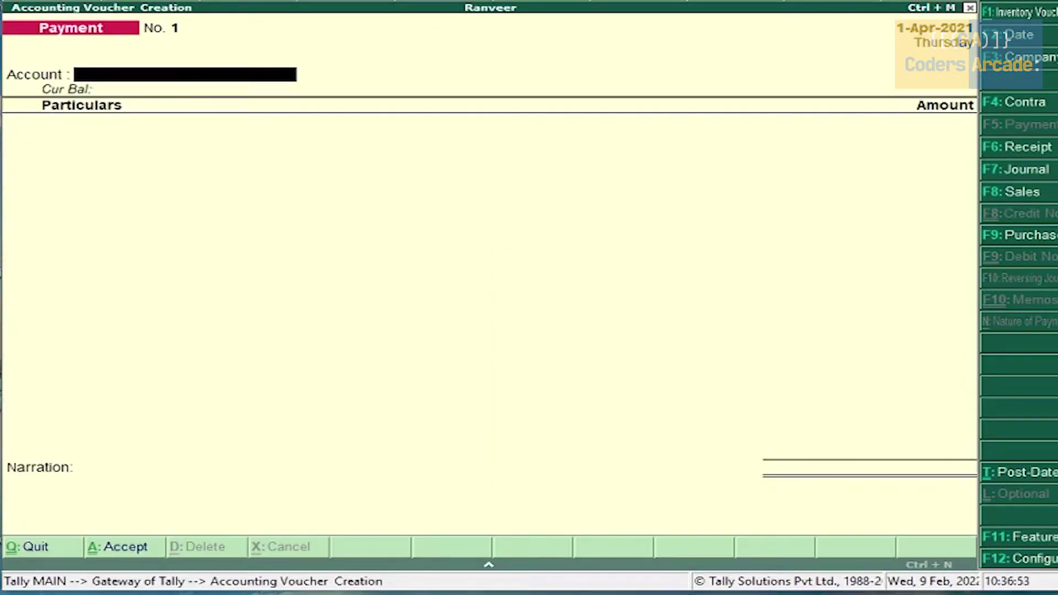
pyautogui.press('F6')
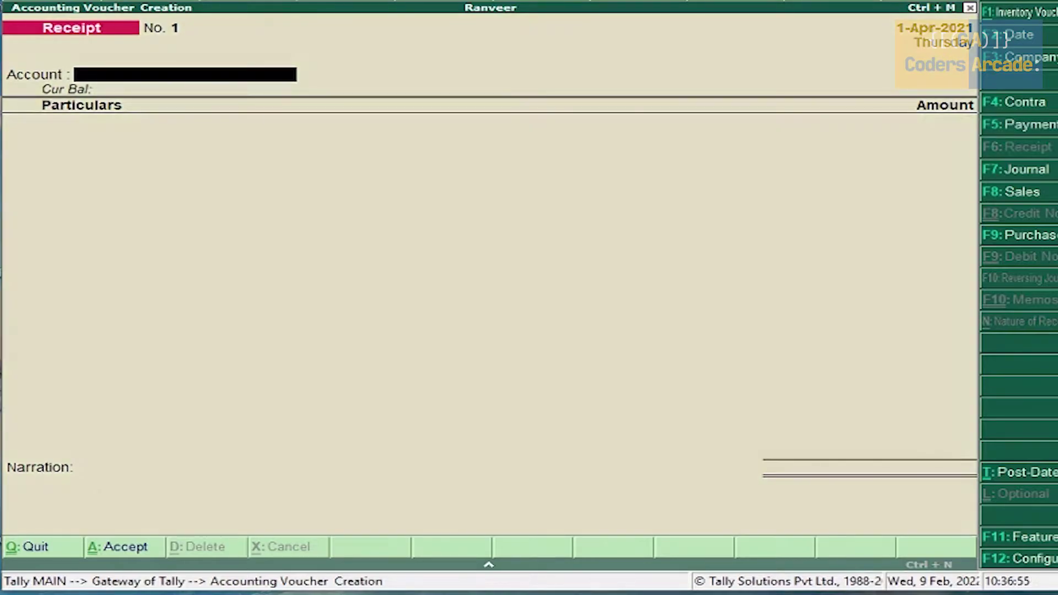
# Step: Record a receipt of 10,00,000 into Cash from the owner's capital ledger and save it without a narration
pyautogui.write('Cas')
pyautogui.press('Return')
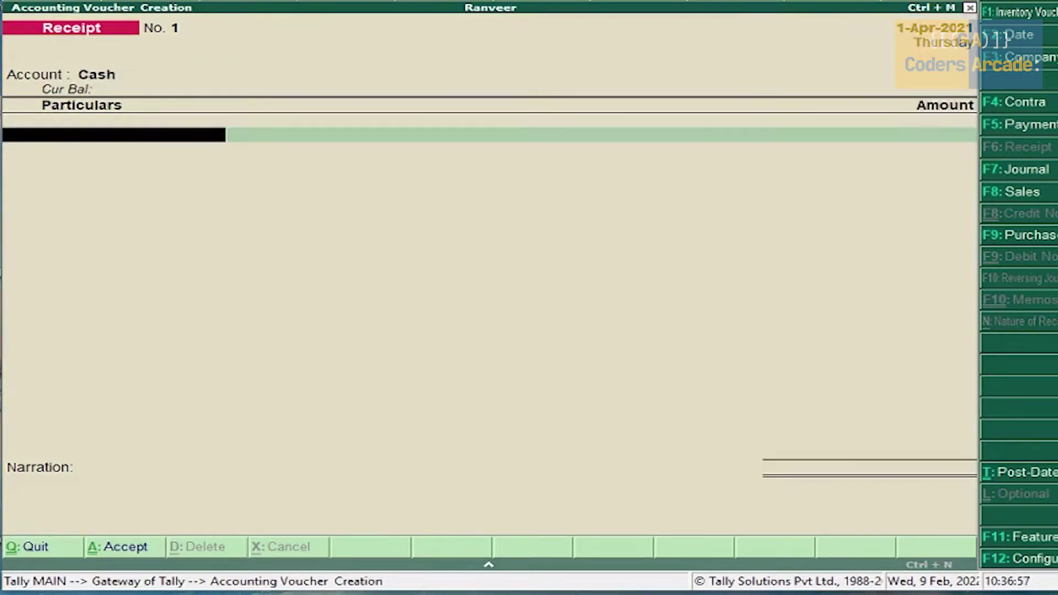
pyautogui.write('Ran')
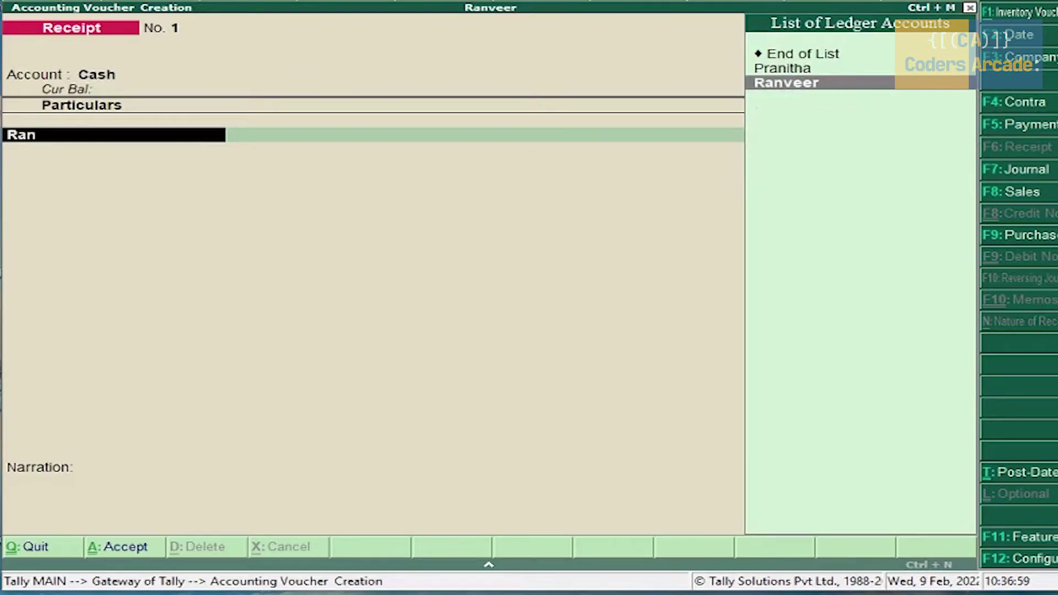
pyautogui.write('veer')
pyautogui.press('Return')
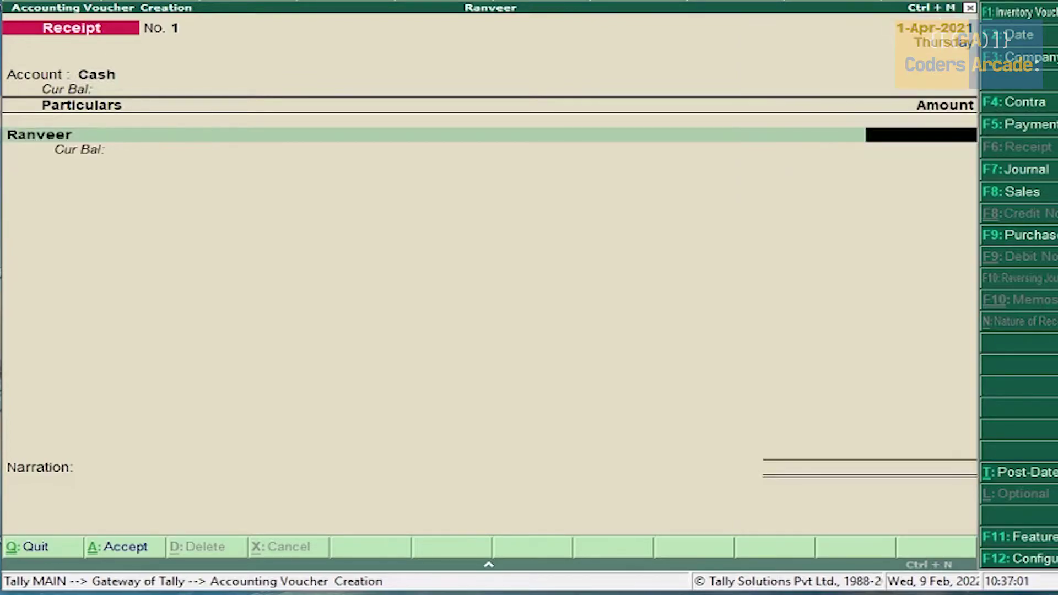
pyautogui.write('1000000')
pyautogui.press('Return')
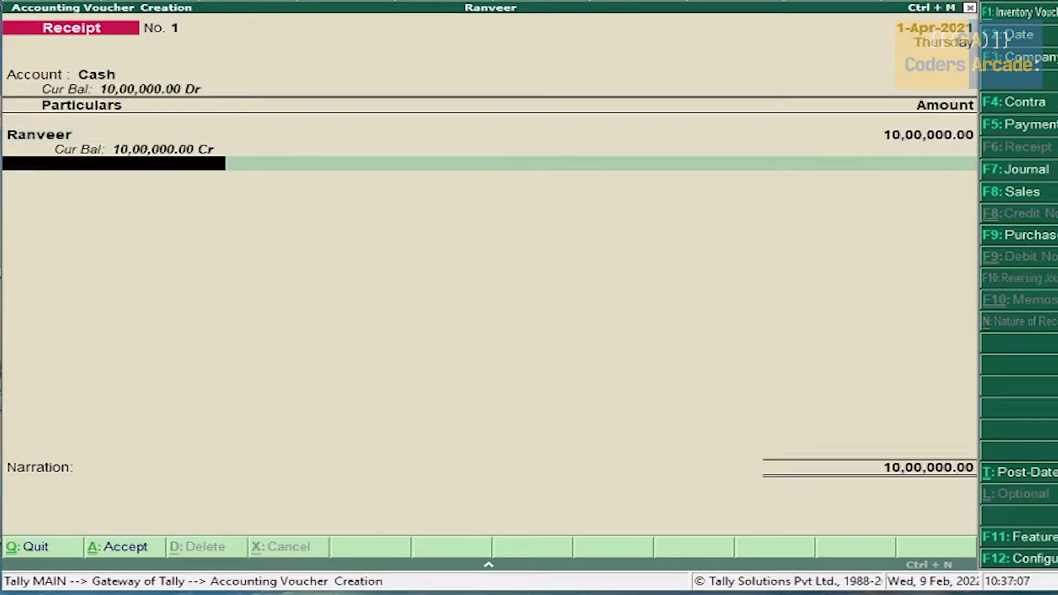
pyautogui.press('Return')
pyautogui.press('Return')
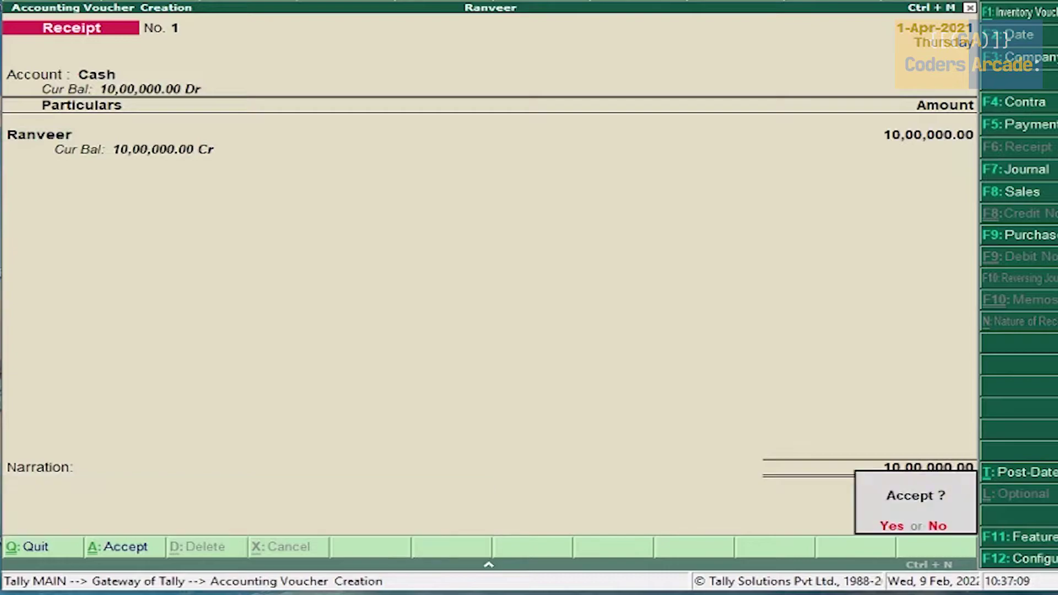
pyautogui.press('Return')
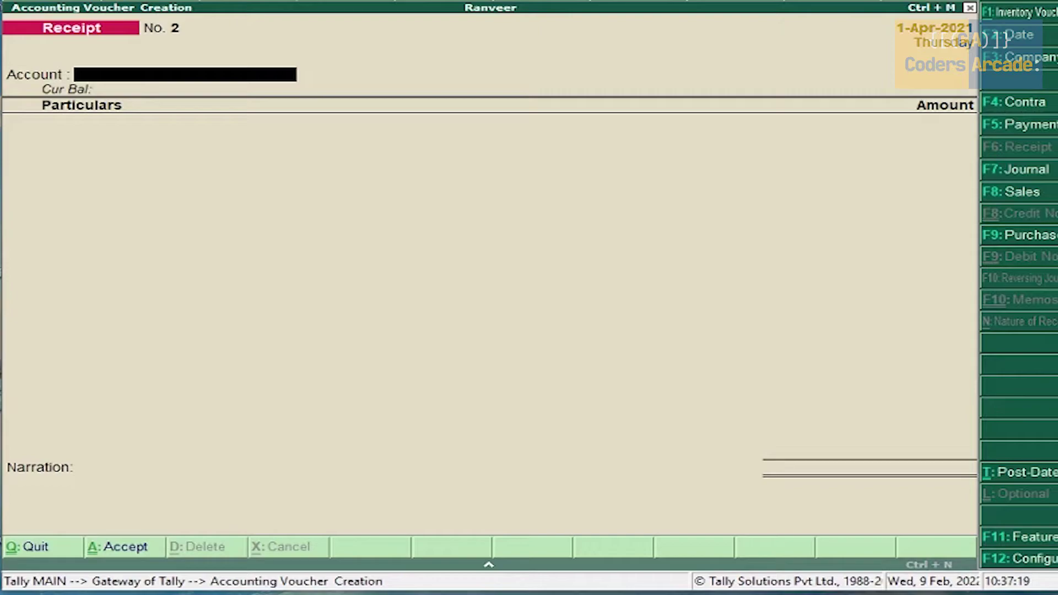
# Step: Start a Contra voucher with SBI as the account and Cash as the particular for 45,000
pyautogui.press('F4')
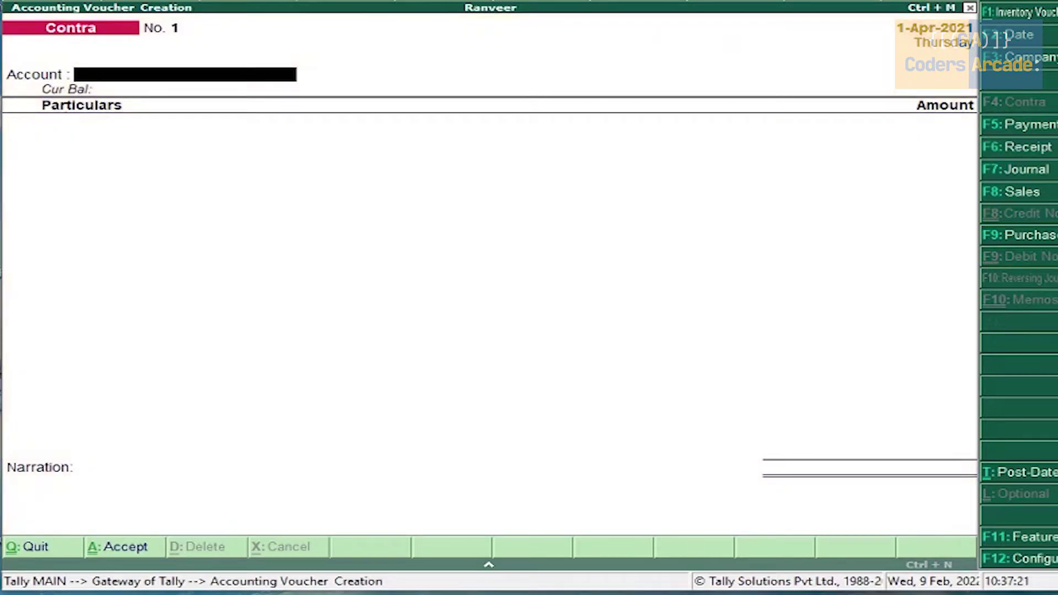
pyautogui.write('Sbi')
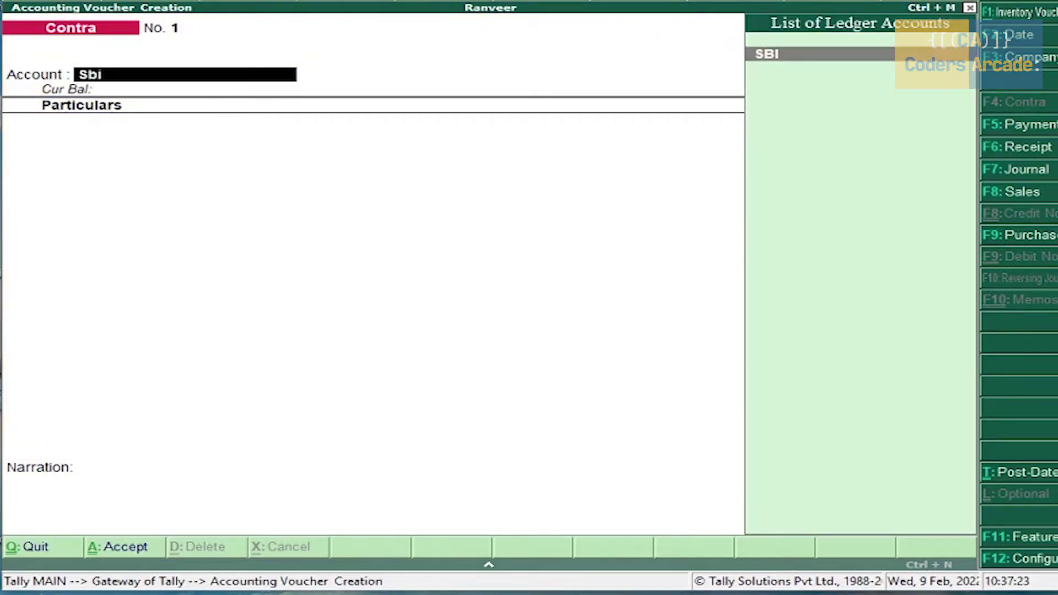
pyautogui.press('Return')
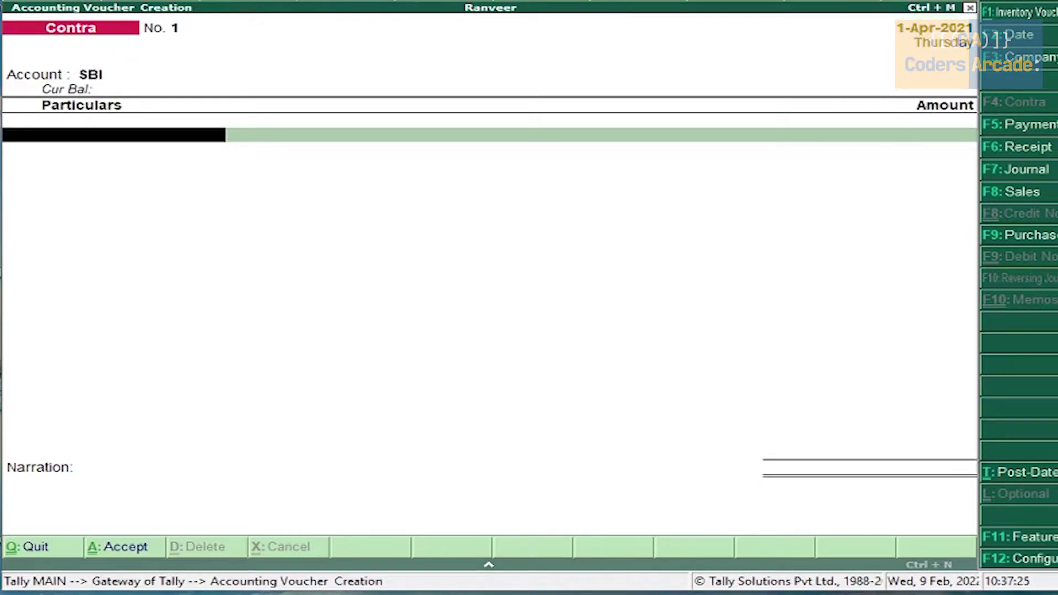
pyautogui.write('Cas')
pyautogui.press('Return')
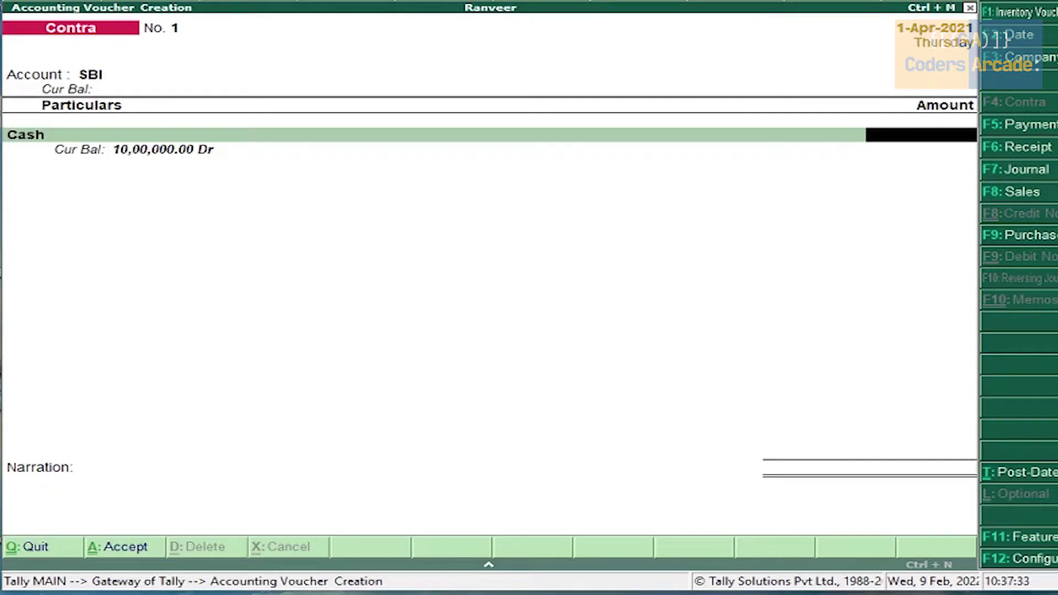
pyautogui.write('45000')
pyautogui.press('Return')
# Step: Leave the SBI cash denominations for the 45,000 blank and save the Contra voucher without a narration
pyautogui.press('Return')
pyautogui.press('Return')
pyautogui.press('Return')
pyautogui.press('Return')
pyautogui.press('Return')
pyautogui.press('Return')
pyautogui.press('Return')
pyautogui.press('Return')
pyautogui.press('Return')
pyautogui.press('Return')
pyautogui.press('Return')
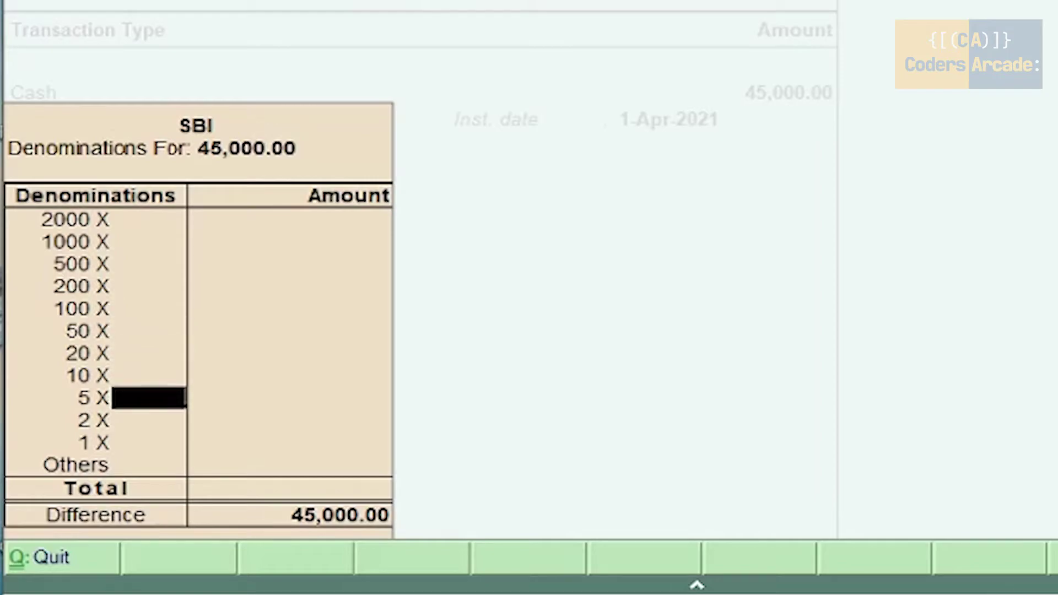
pyautogui.press('Return')
pyautogui.press('Return')
pyautogui.press('Return')
pyautogui.press('Return')
pyautogui.press('Return')
pyautogui.press('Return')
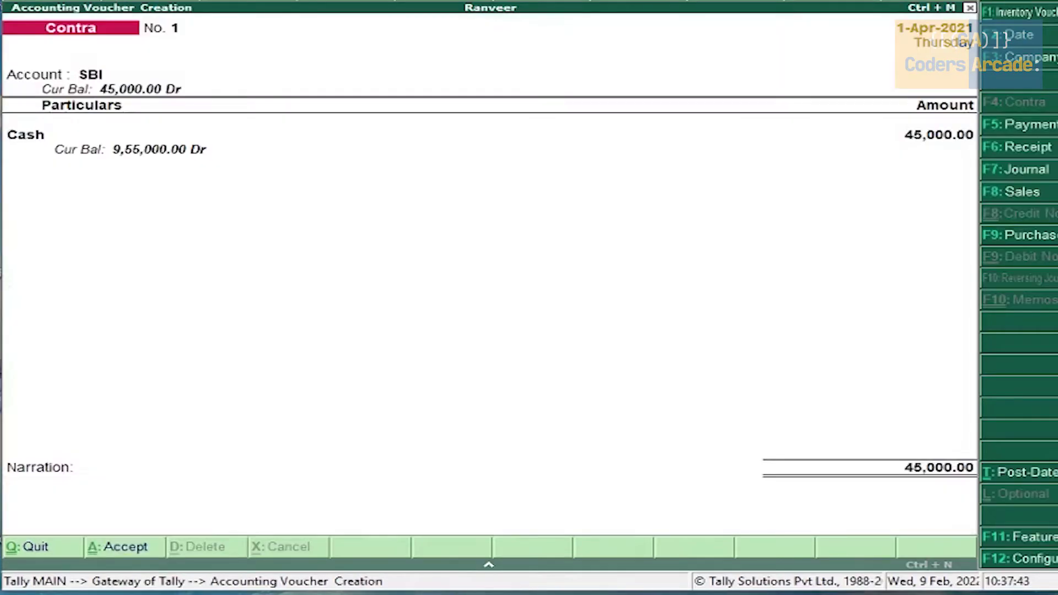
pyautogui.press('Return')
pyautogui.press('Return')
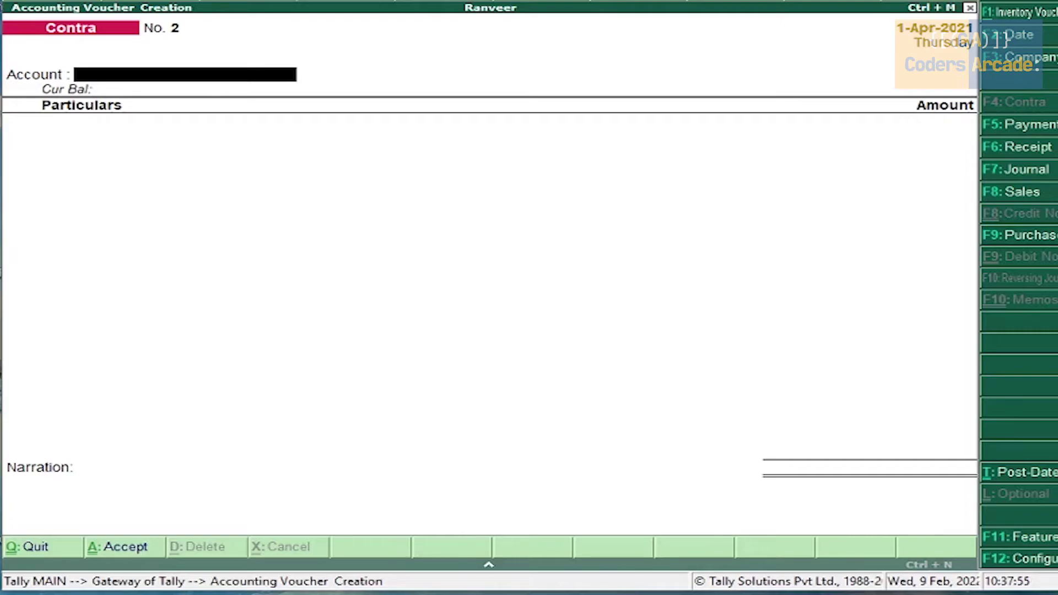
# Step: Start a Journal voucher and debit the Computer ledger with 27,000
pyautogui.press('F7')
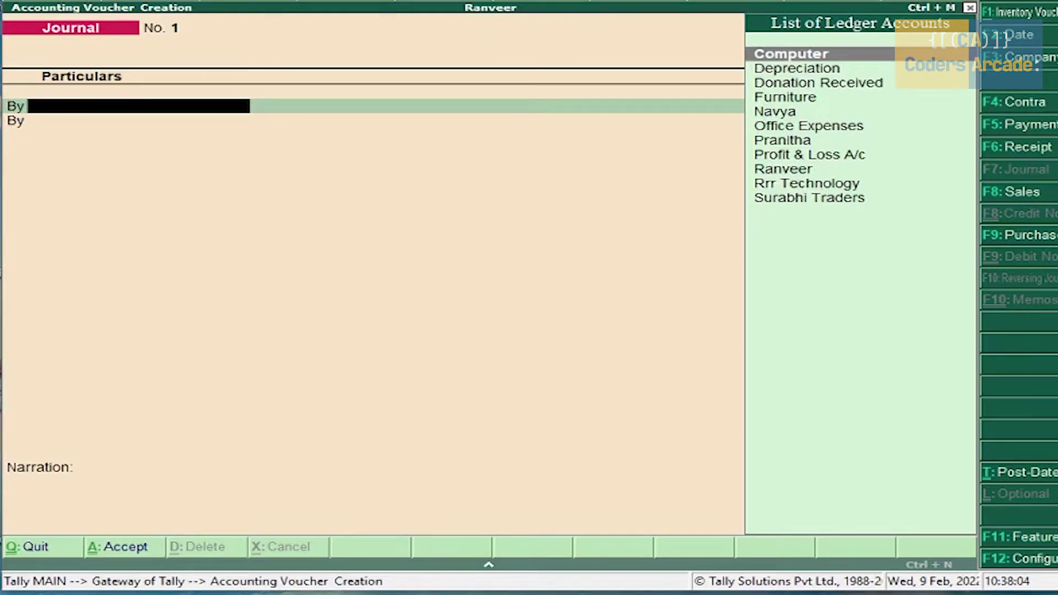
pyautogui.write('C')
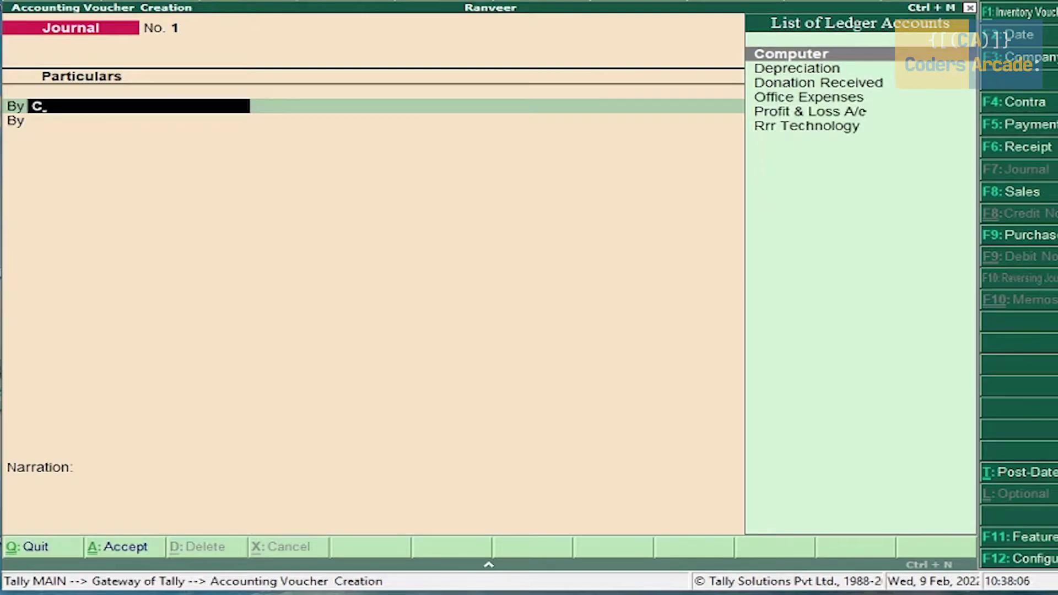
pyautogui.press('Return')
pyautogui.write('27000')
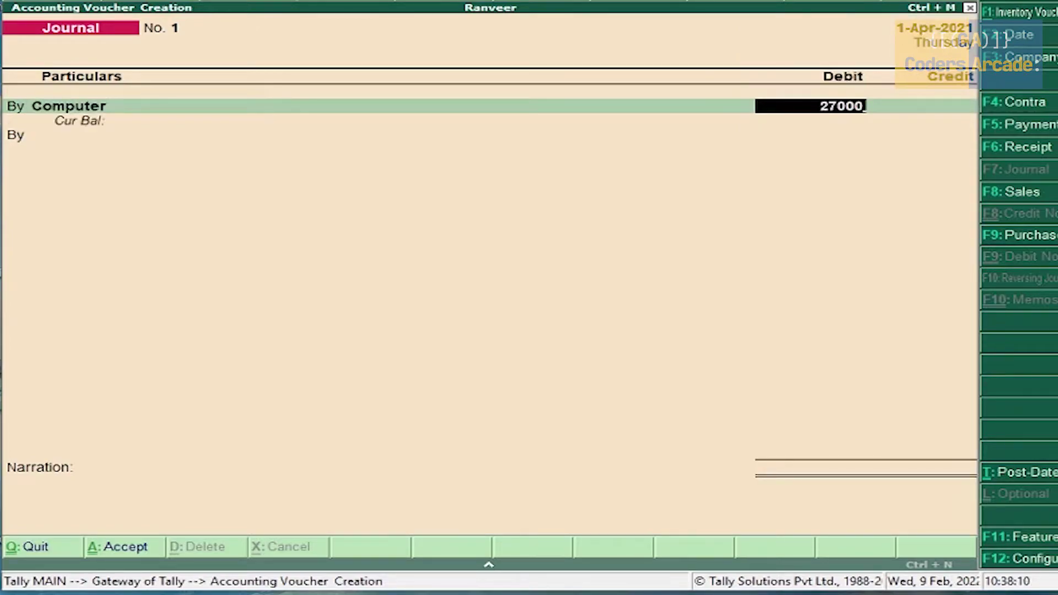
pyautogui.press('Return')
# Step: Credit Rrr Technology with 27,000 as On Account and save the Journal voucher without a narration
pyautogui.write('to')
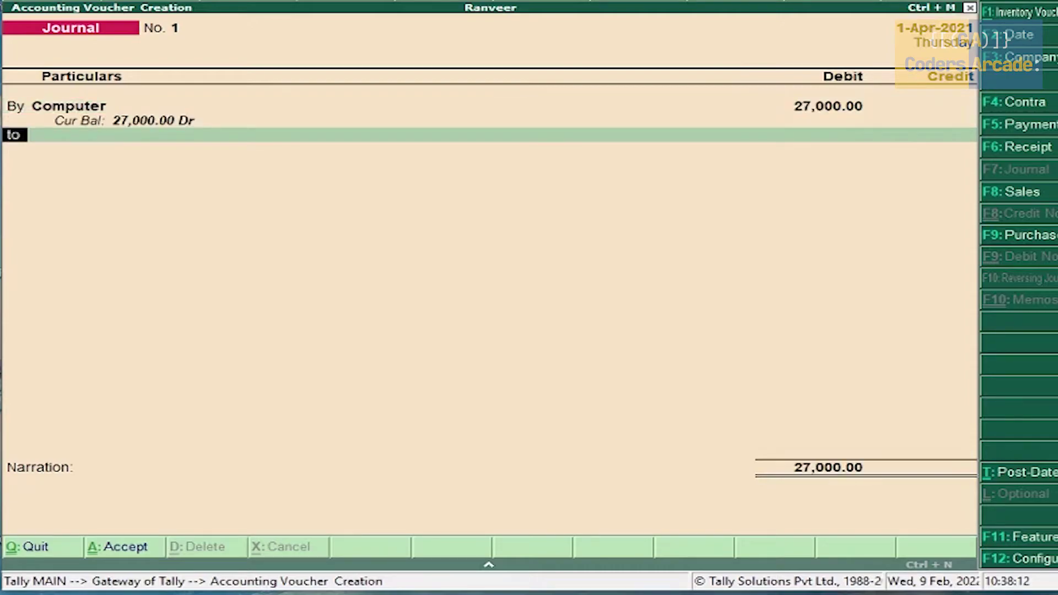
pyautogui.press('Return')
pyautogui.write('Rrr')
pyautogui.press('Return')
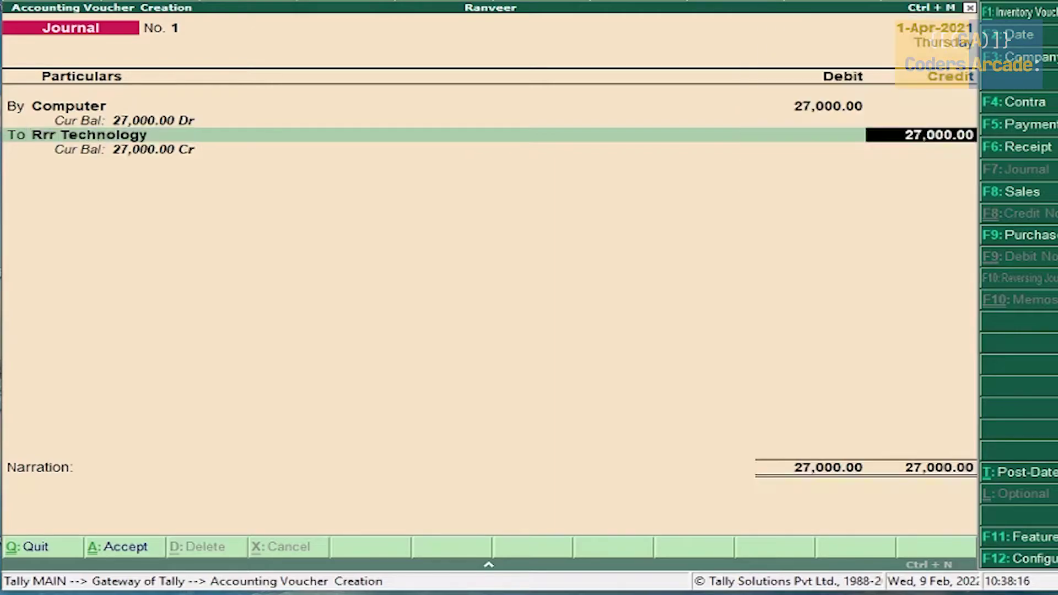
pyautogui.press('Return')
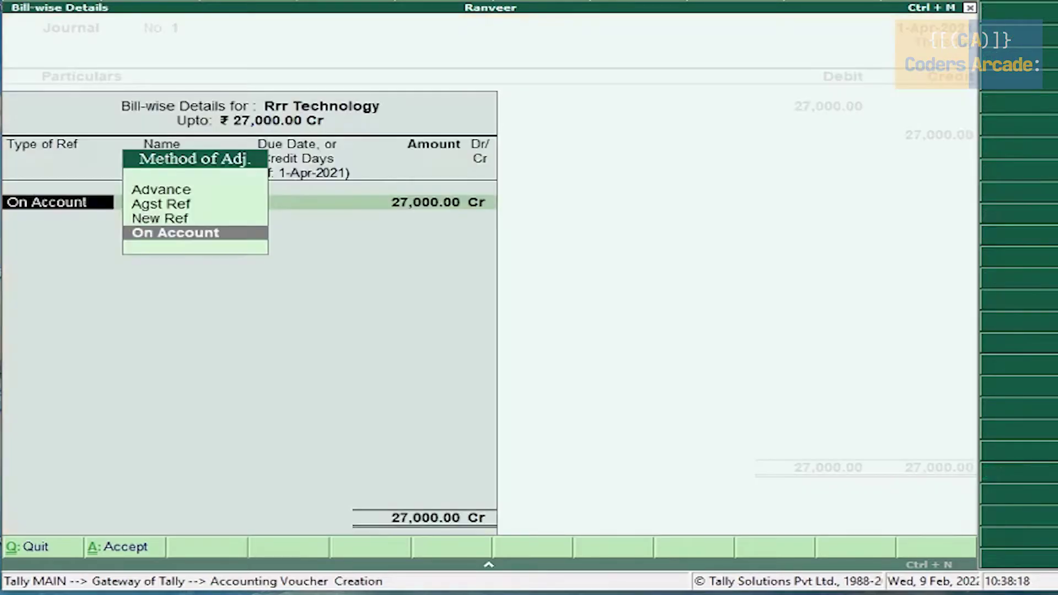
pyautogui.press('Return')
pyautogui.press('Return')
pyautogui.press('Return')
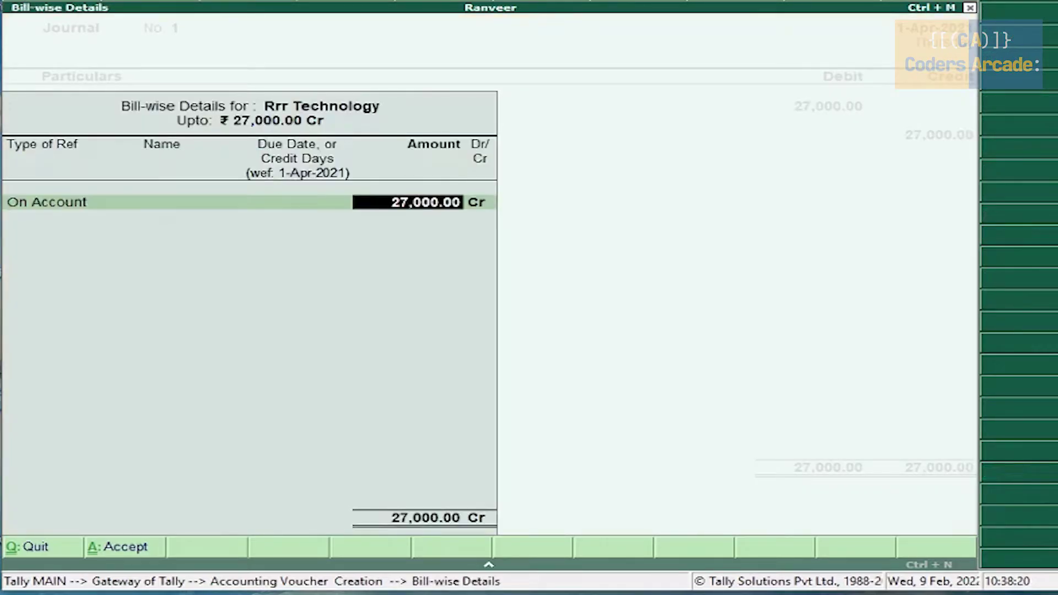
pyautogui.press('Return')
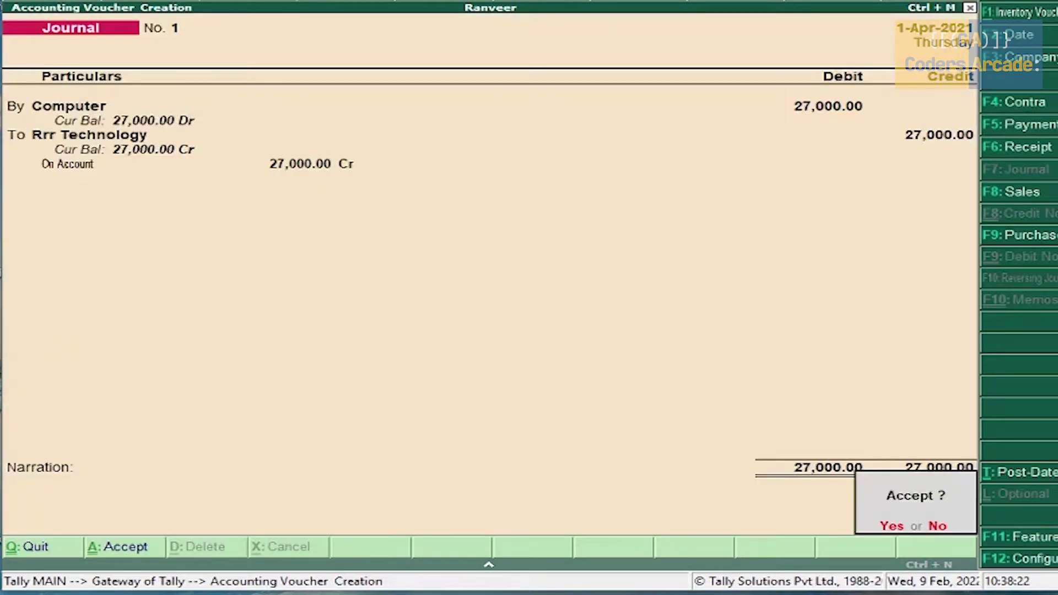
pyautogui.press('Return')
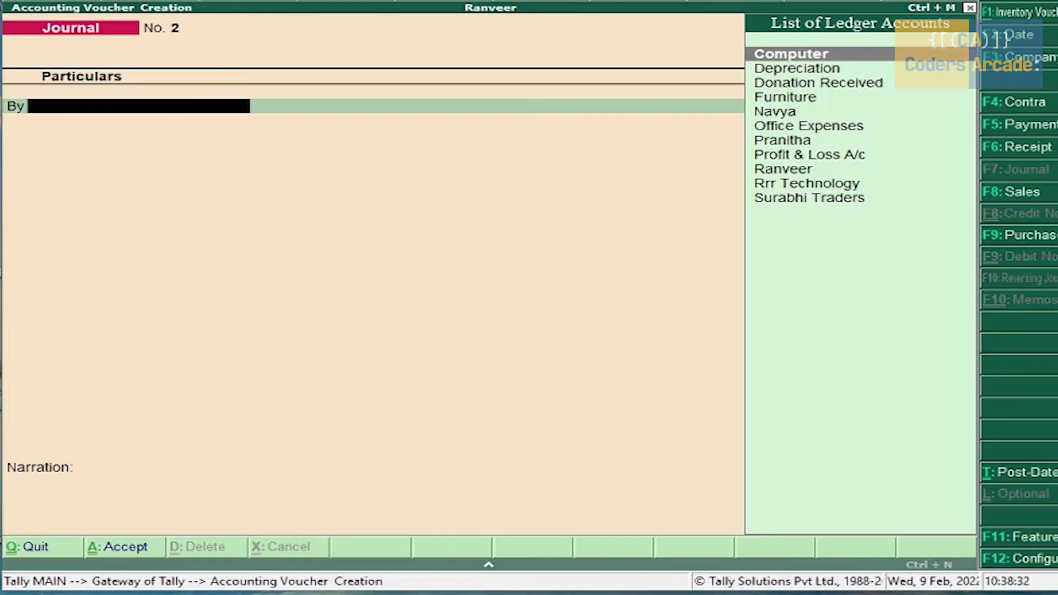
# Step: Debit the Furniture ledger with 20,000 in the new Journal voucher
pyautogui.press('Down')
pyautogui.press('Down')
pyautogui.press('Down')
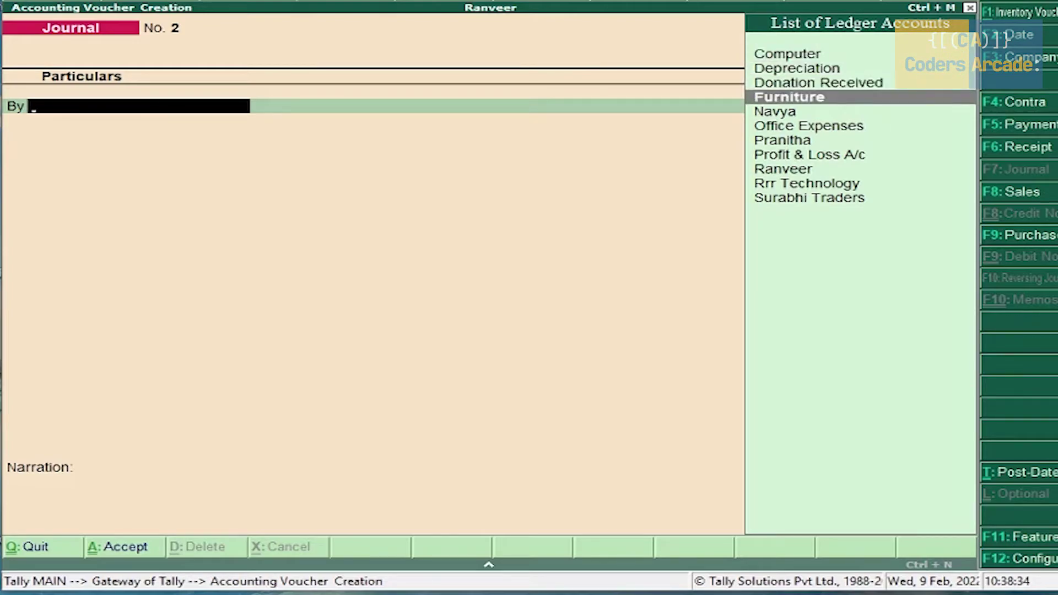
pyautogui.press('Return')
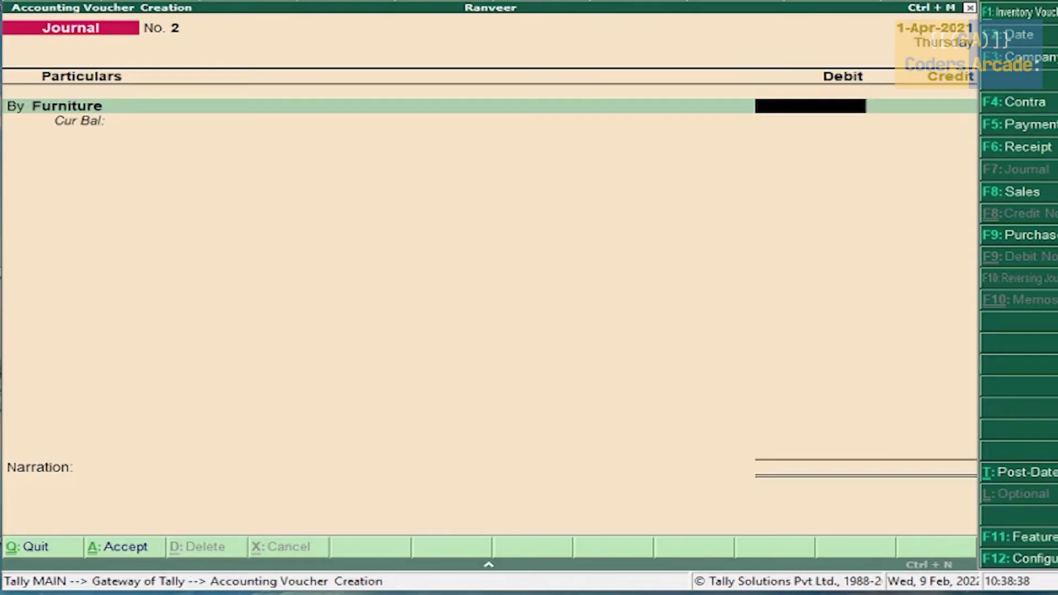
pyautogui.write('20000')
pyautogui.press('Return')
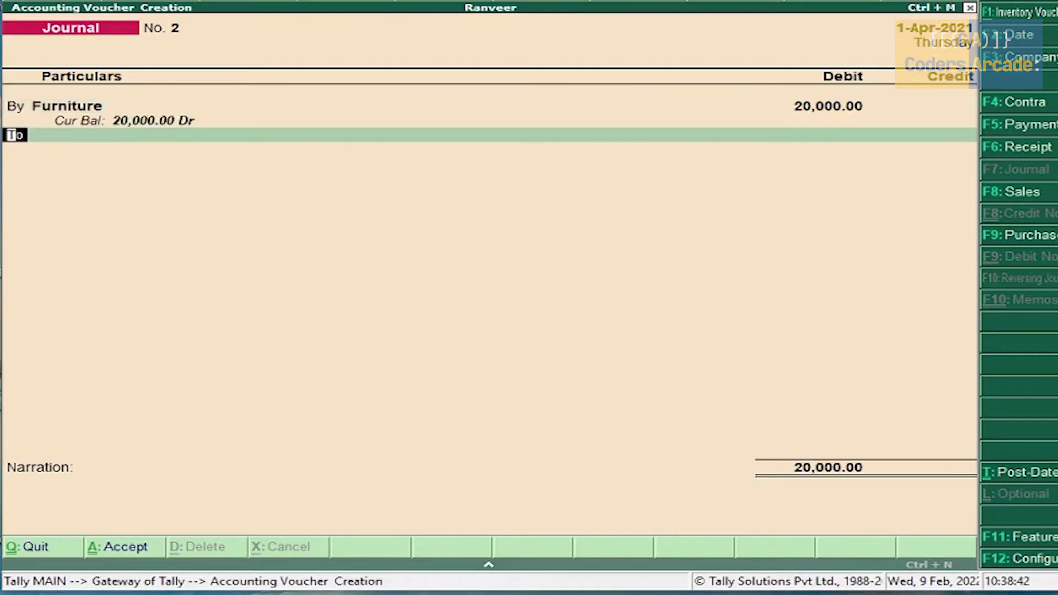
# Step: Credit Surabhi Traders with 20,000 as On Account and save the Journal voucher without a narration
pyautogui.press('Return')
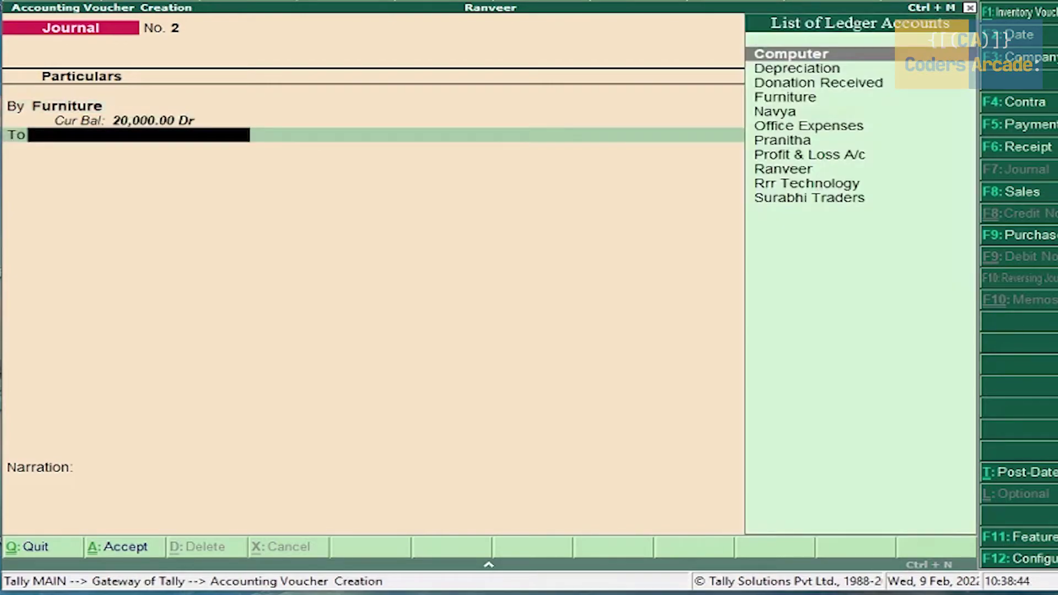
pyautogui.write('Su')
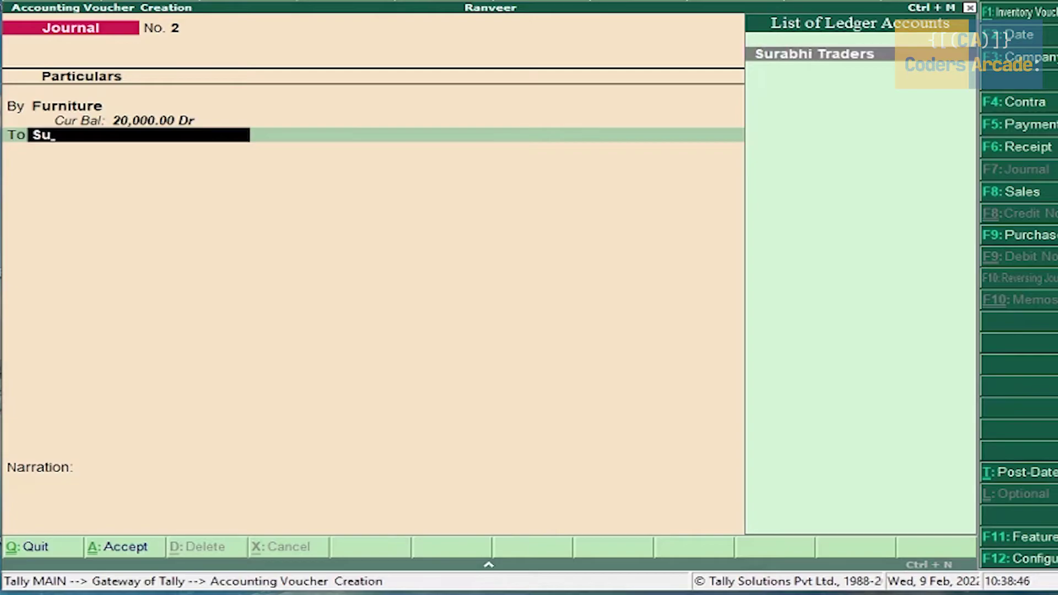
pyautogui.press('Return')
pyautogui.press('Return')
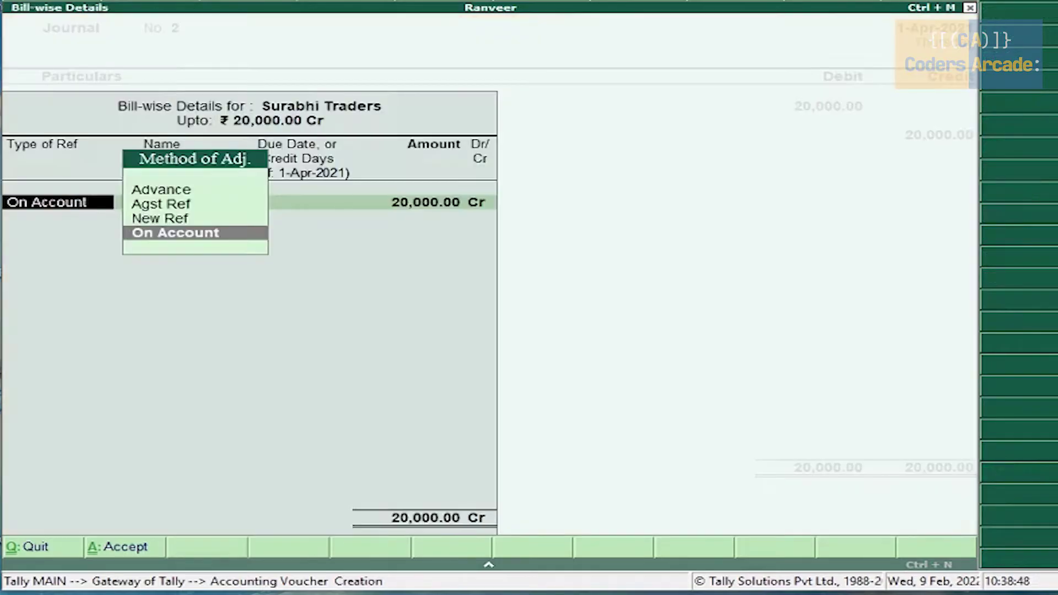
pyautogui.press('Return')
pyautogui.press('Return')
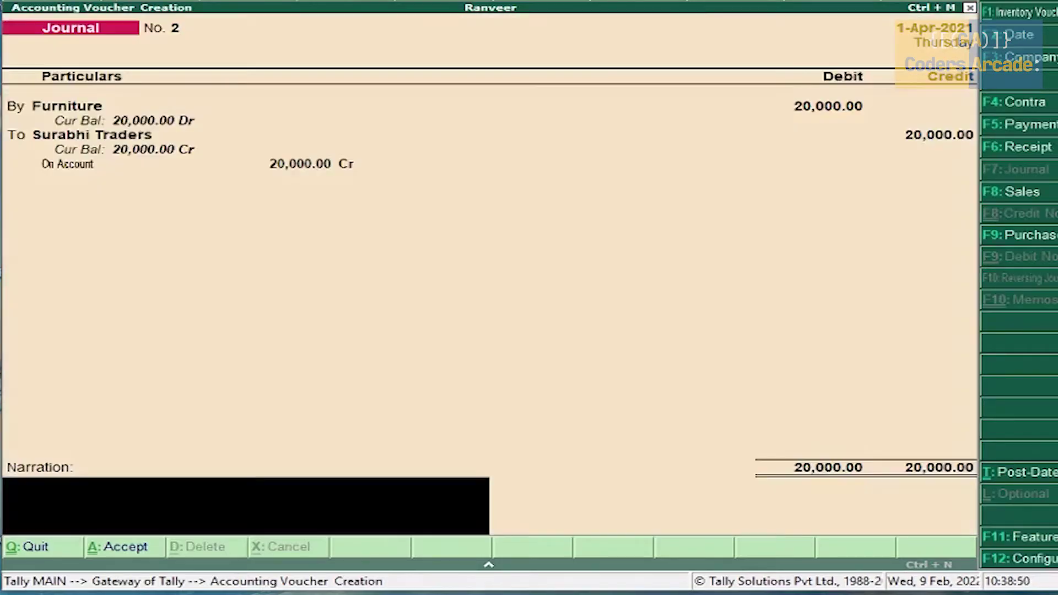
pyautogui.press('Return')
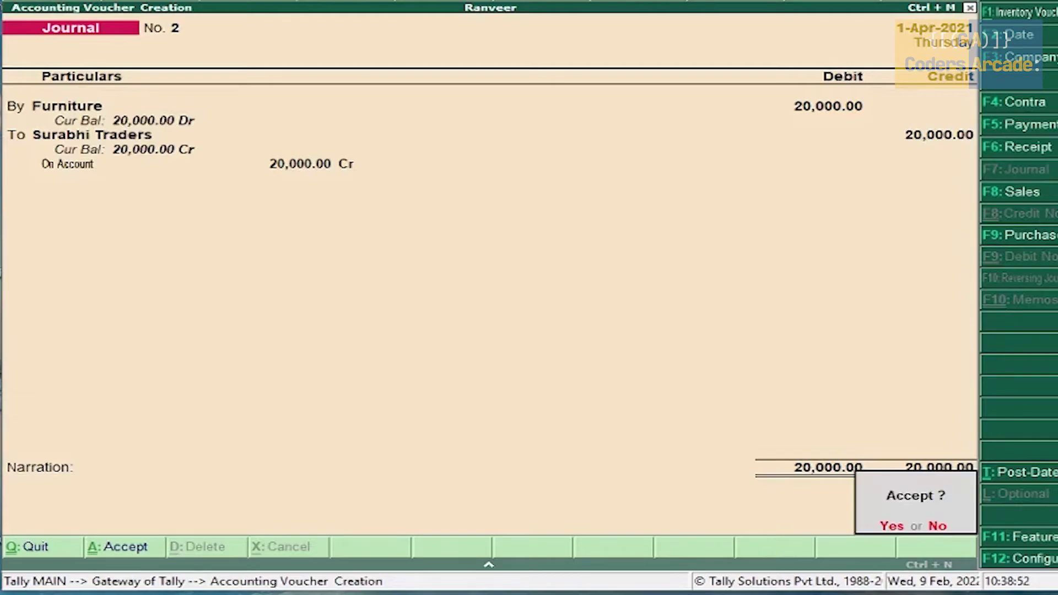
pyautogui.press('Return')
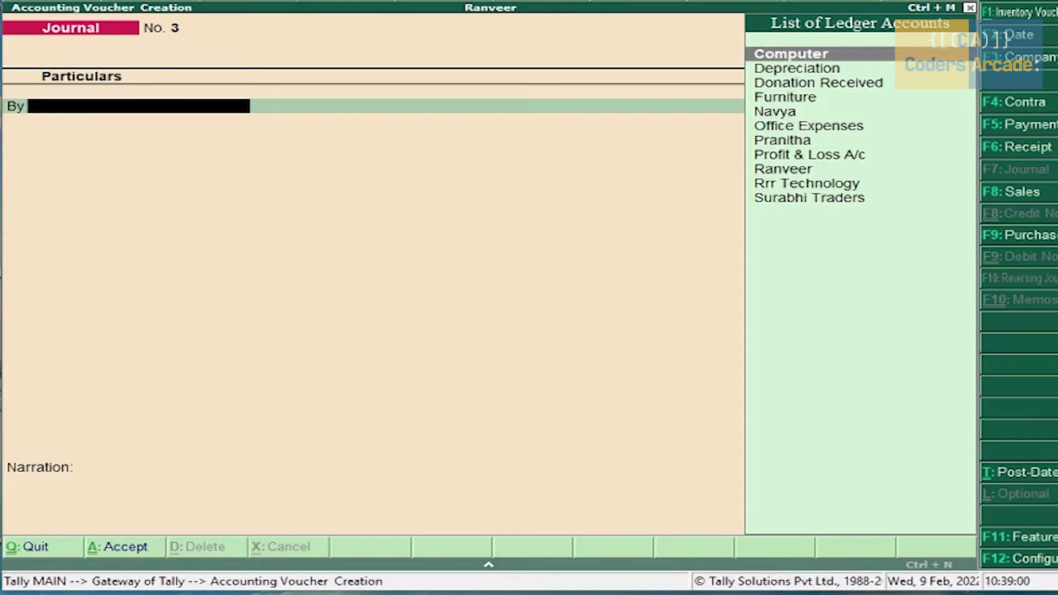
# Step: Start a Payment voucher from the Cash account with Rrr Technology as the particular for 27,000
pyautogui.press('F5')
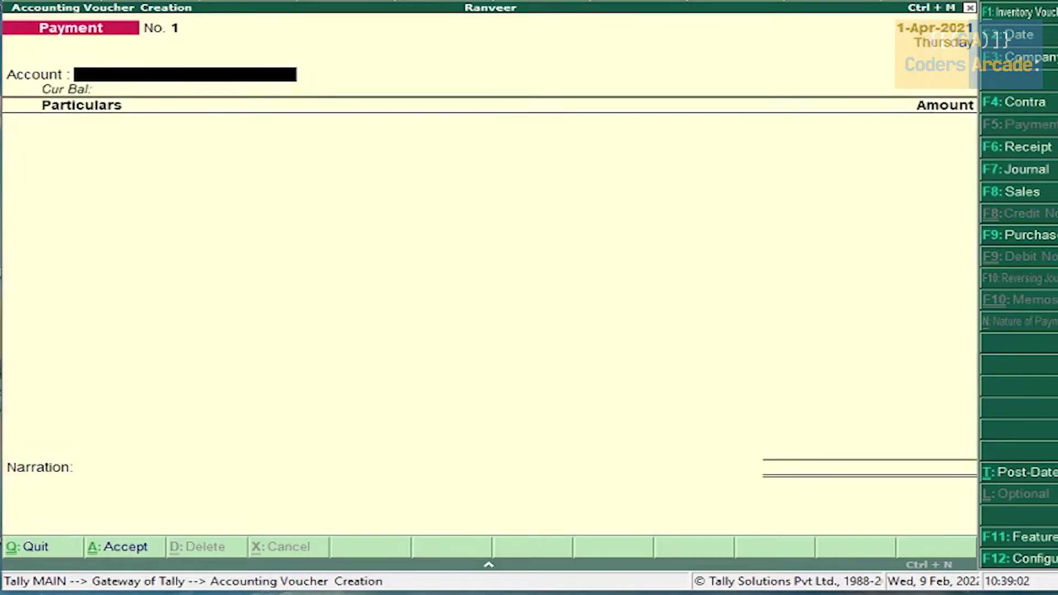
pyautogui.write('Cash')
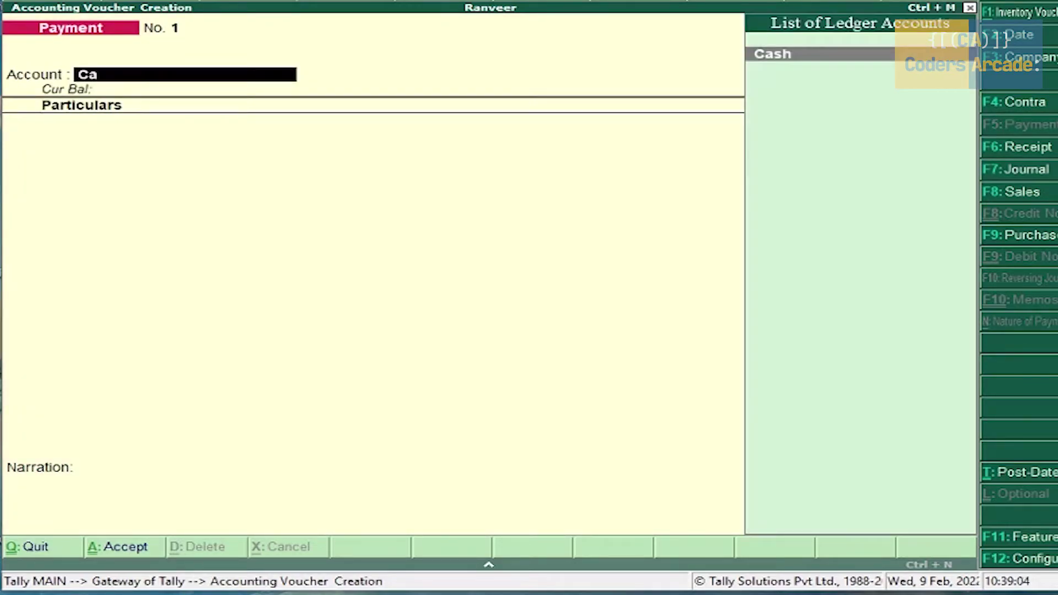
pyautogui.press('Return')
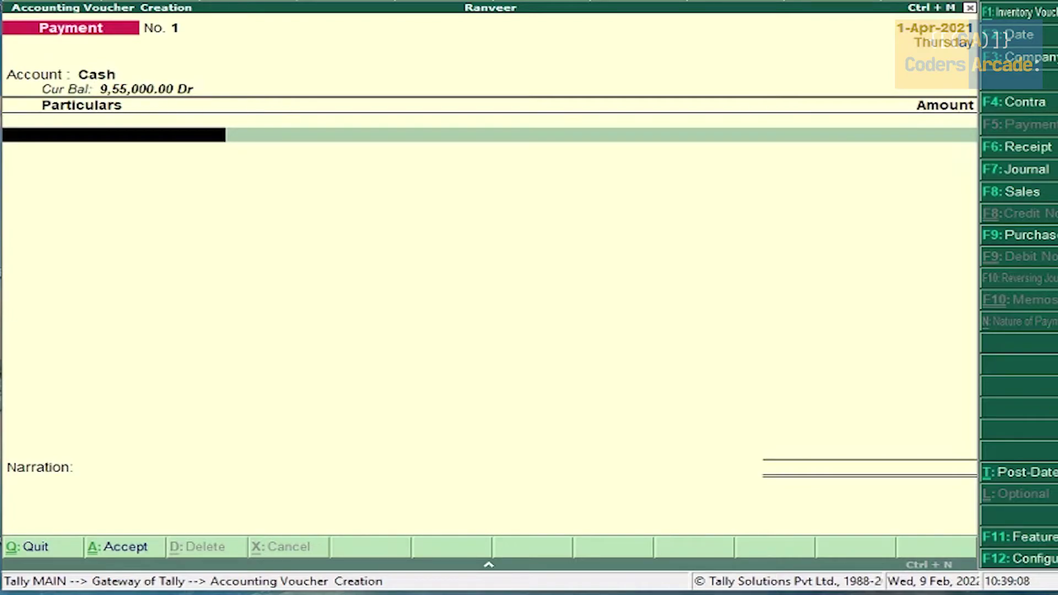
pyautogui.write('Rr')
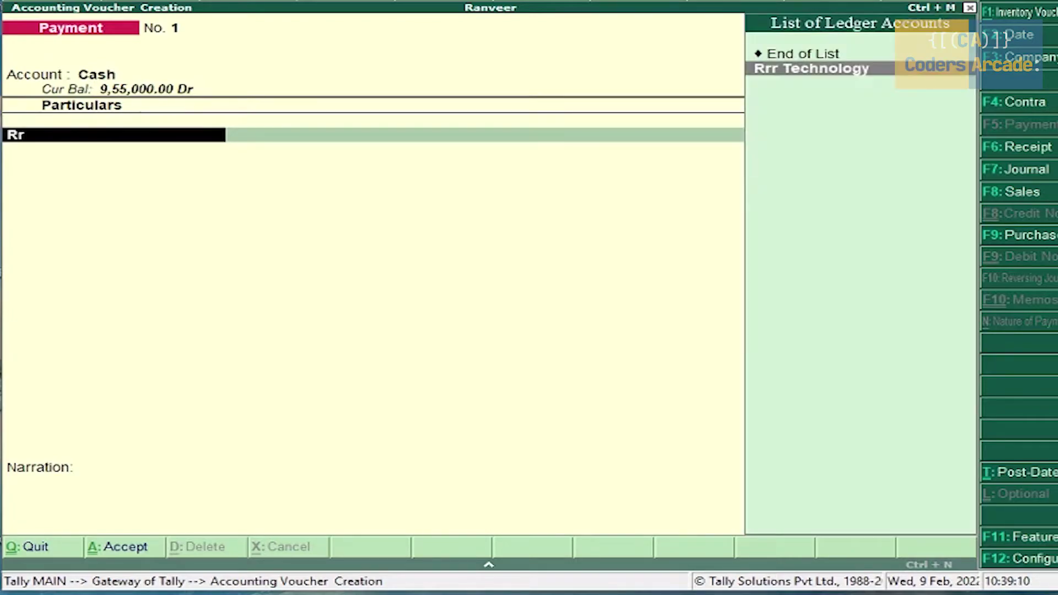
pyautogui.press('Return')
pyautogui.write('27000')
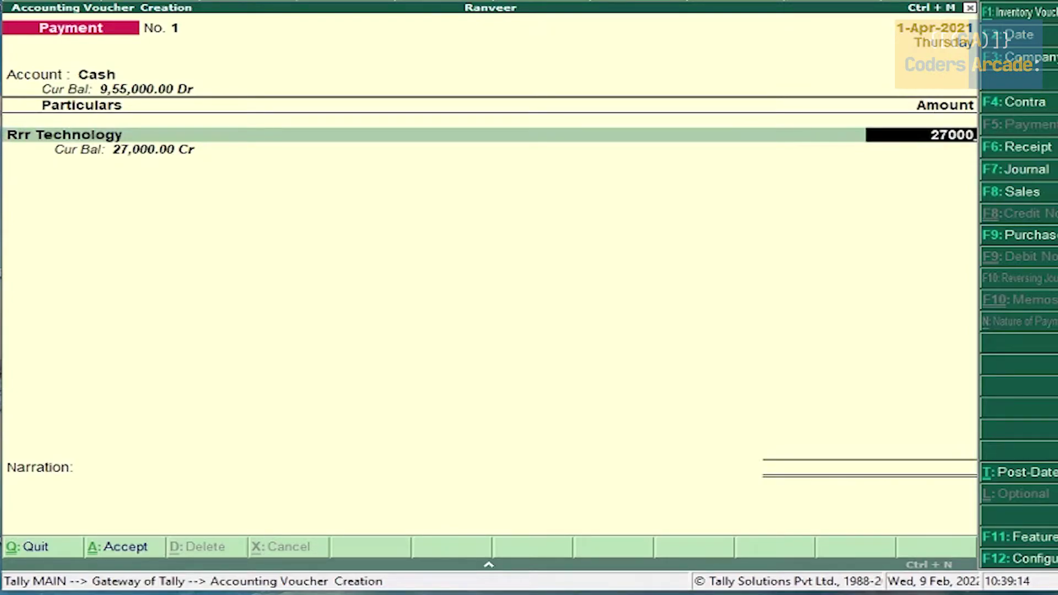
# Step: Keep the Rrr Technology bill reference as On Account and save the Payment voucher without a narration
pyautogui.press('Return')
pyautogui.press('Return')
pyautogui.press('Return')
pyautogui.press('Return')
pyautogui.press('Return')
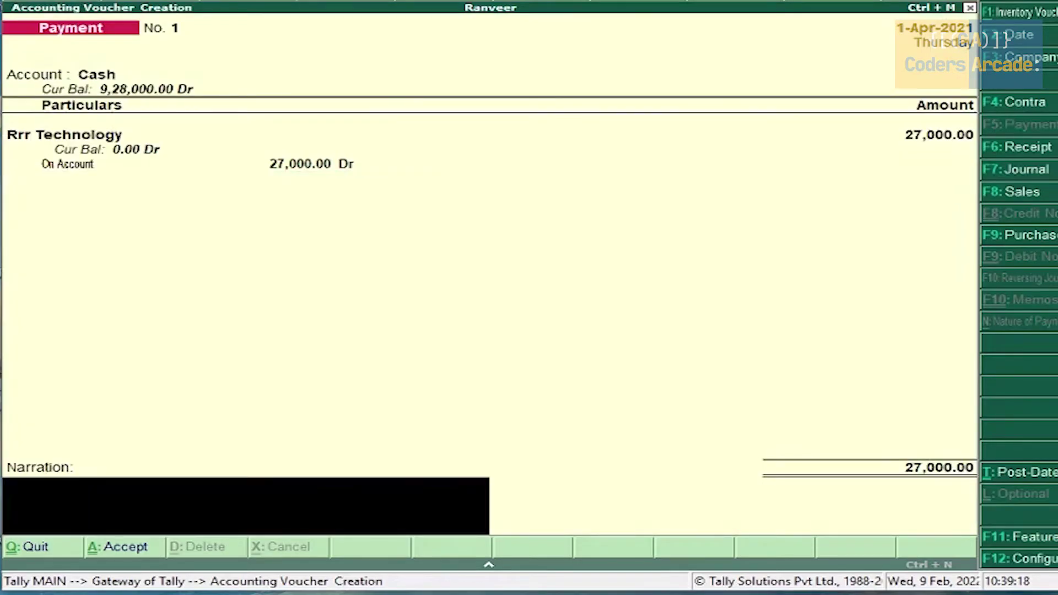
pyautogui.press('Return')
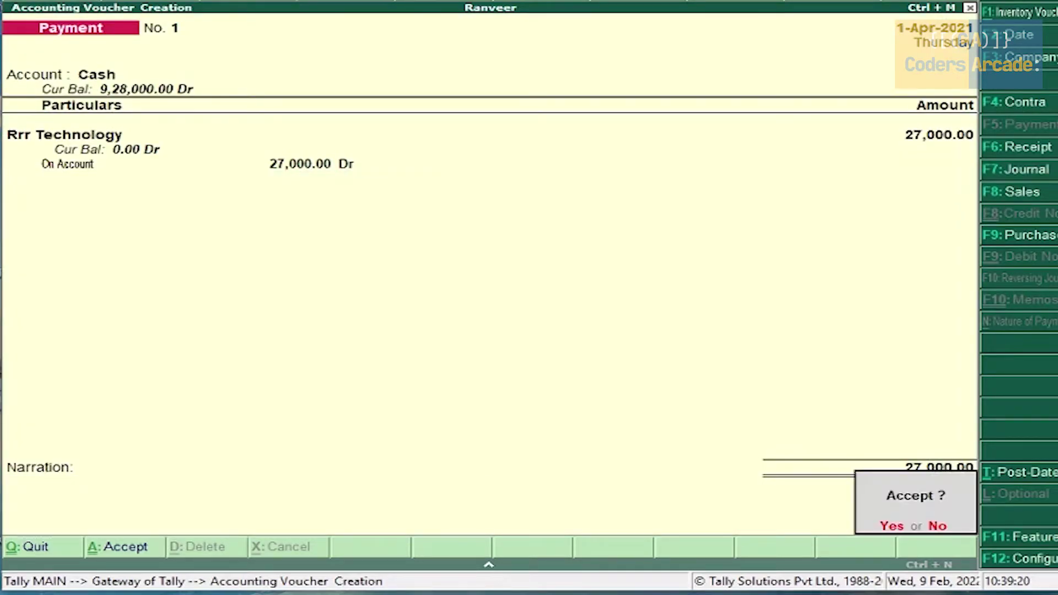
pyautogui.press('Return')
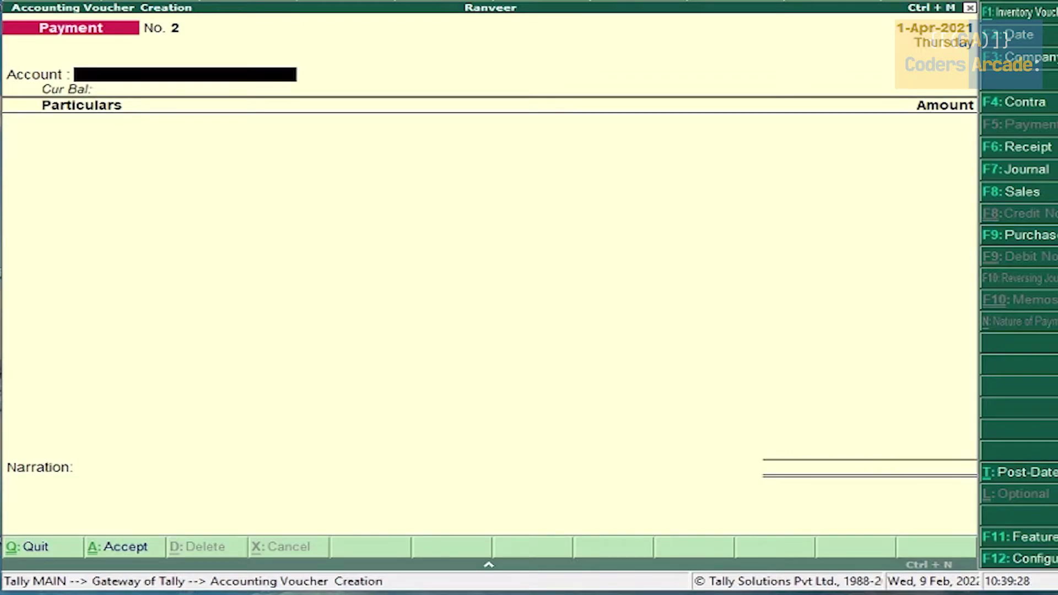
# Step: Record a payment of 20,000 from Cash to Surabhi Traders as On Account and save it without a narration
pyautogui.write('Cas')
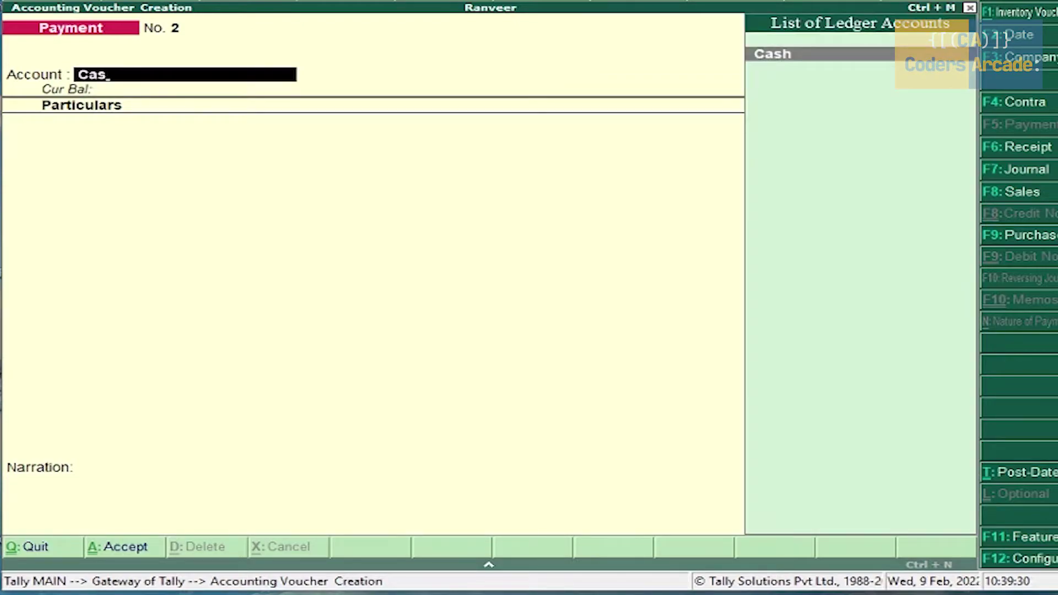
pyautogui.press('Return')
pyautogui.write('Sur')
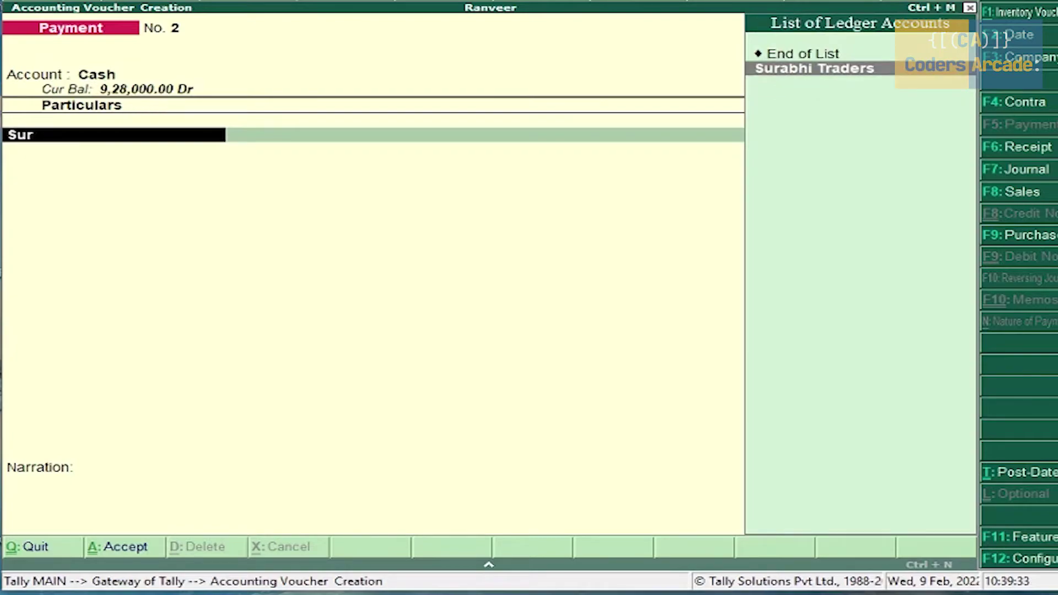
pyautogui.press('Return')
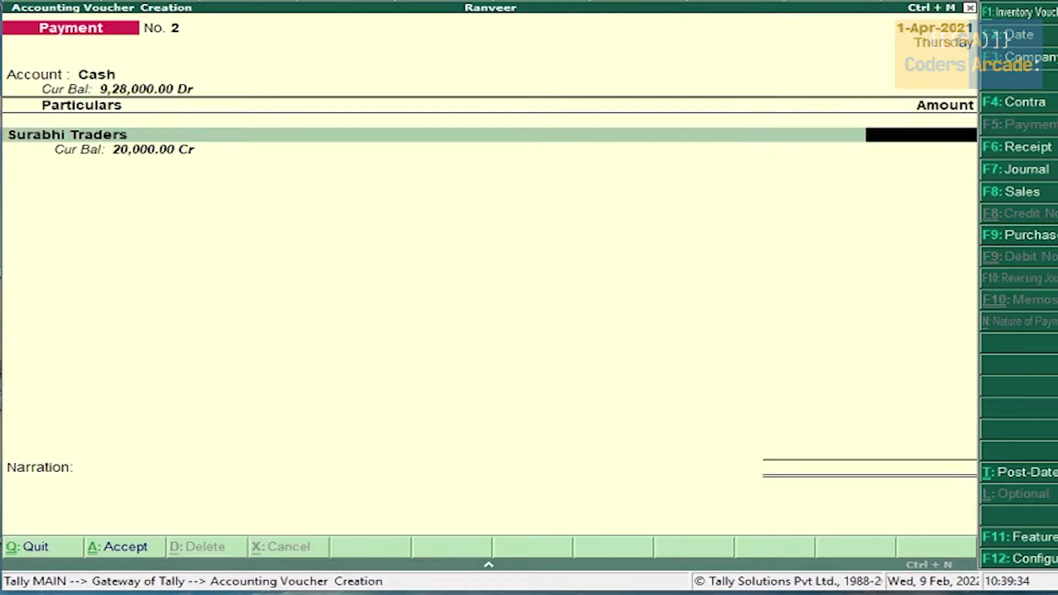
pyautogui.write('20000')
pyautogui.press('Return')
pyautogui.press('Return')
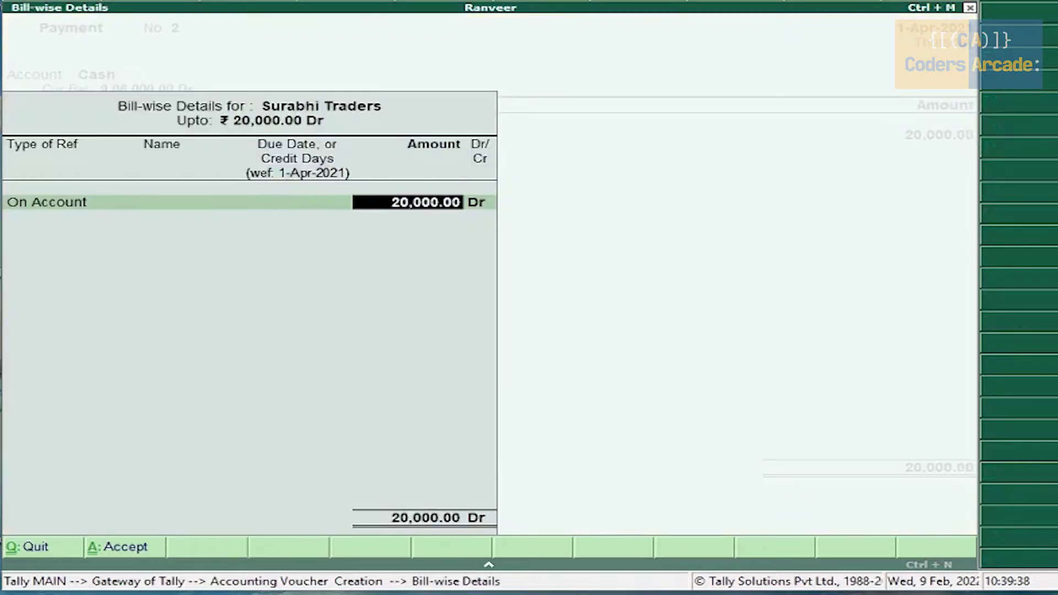
pyautogui.press('Return')
pyautogui.press('Return')
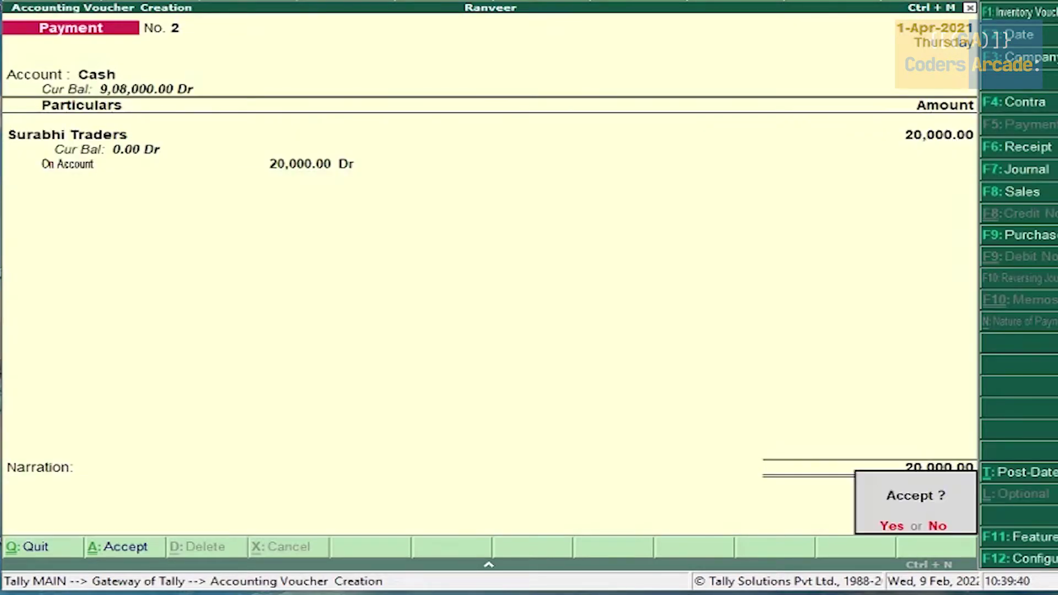
pyautogui.press('Return')
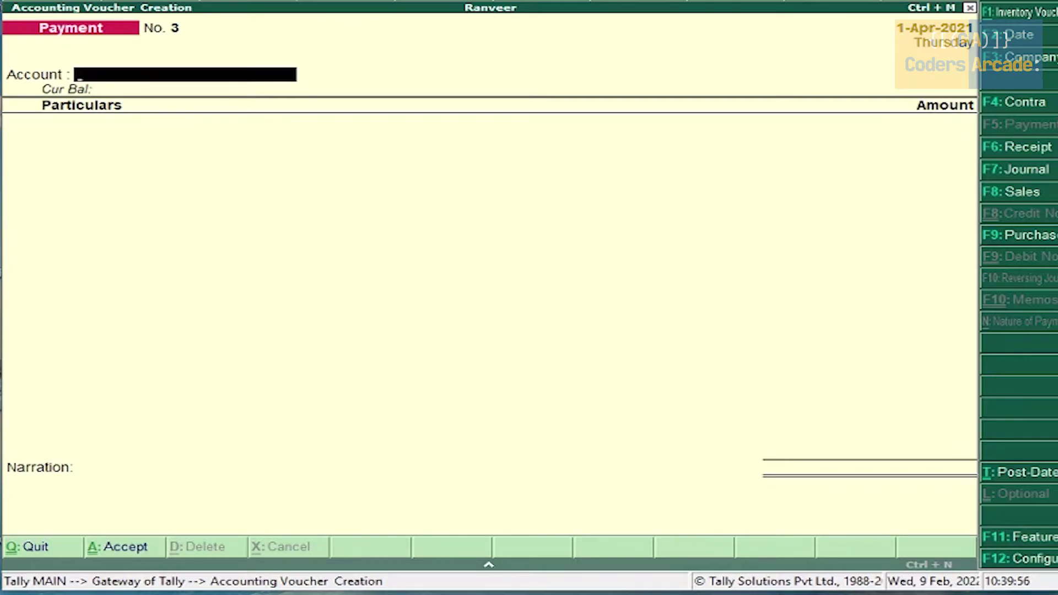
# Step: Start a Receipt voucher in the SBI account with Donation Received as the particular for 23,000
pyautogui.press('F6')
pyautogui.write('sb')
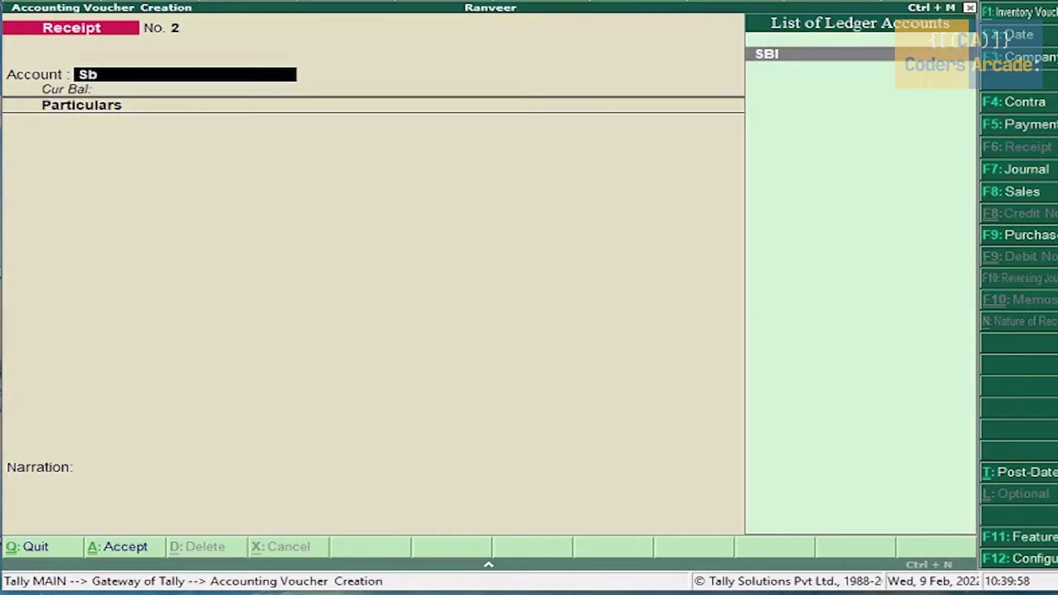
pyautogui.press('Return')
pyautogui.write('Donat')
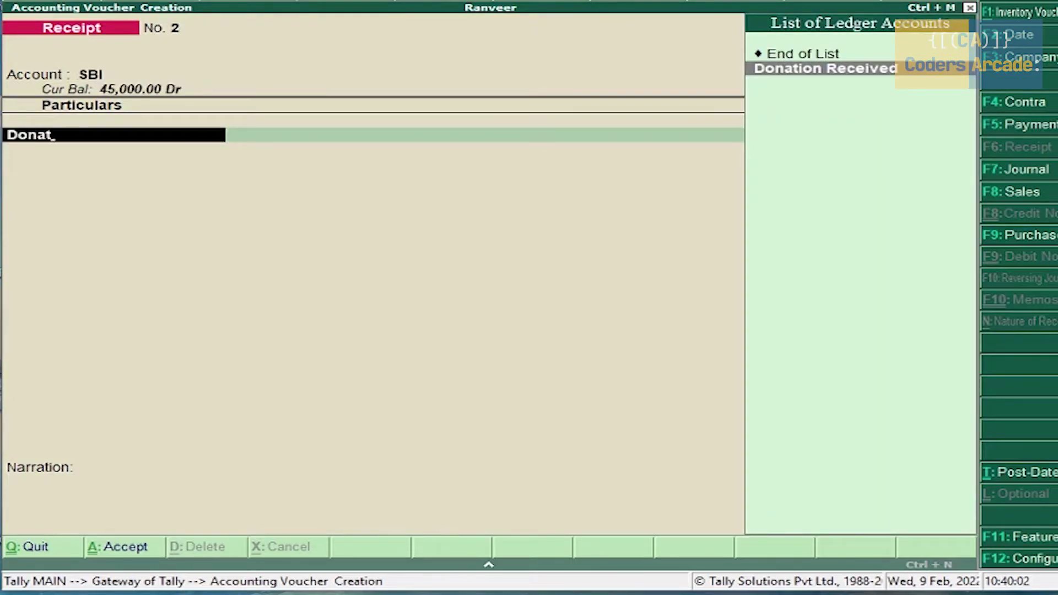
pyautogui.press('Return')
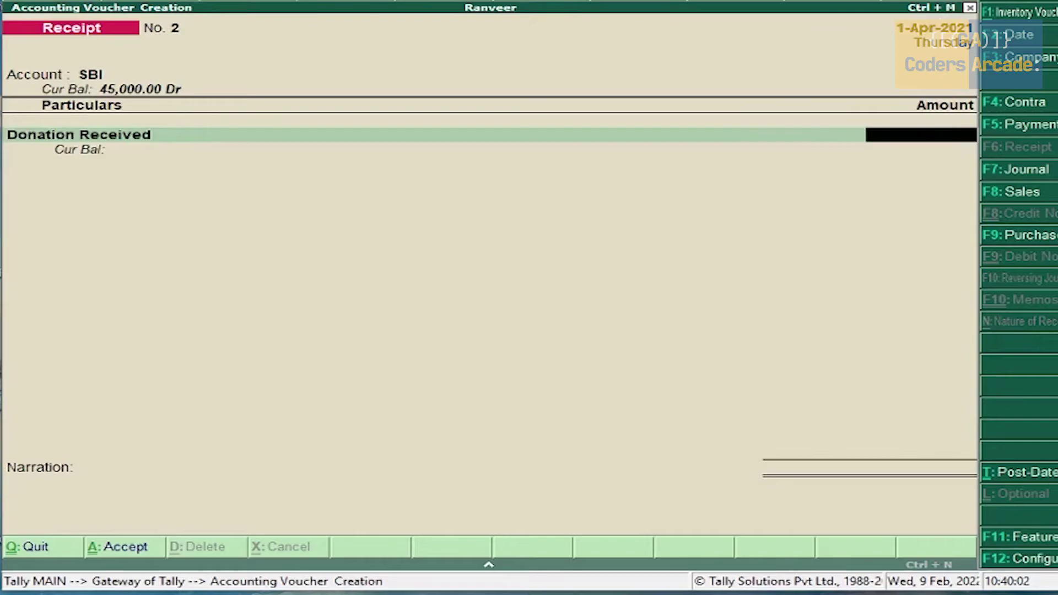
pyautogui.write('23000')
pyautogui.press('Return')
# Step: Keep the default Cheque/DD bank allocation for SBI and save the Receipt voucher without a narration
pyautogui.press('Return')
pyautogui.press('Return')
pyautogui.press('Return')
pyautogui.press('Return')
pyautogui.press('Return')
pyautogui.press('Return')
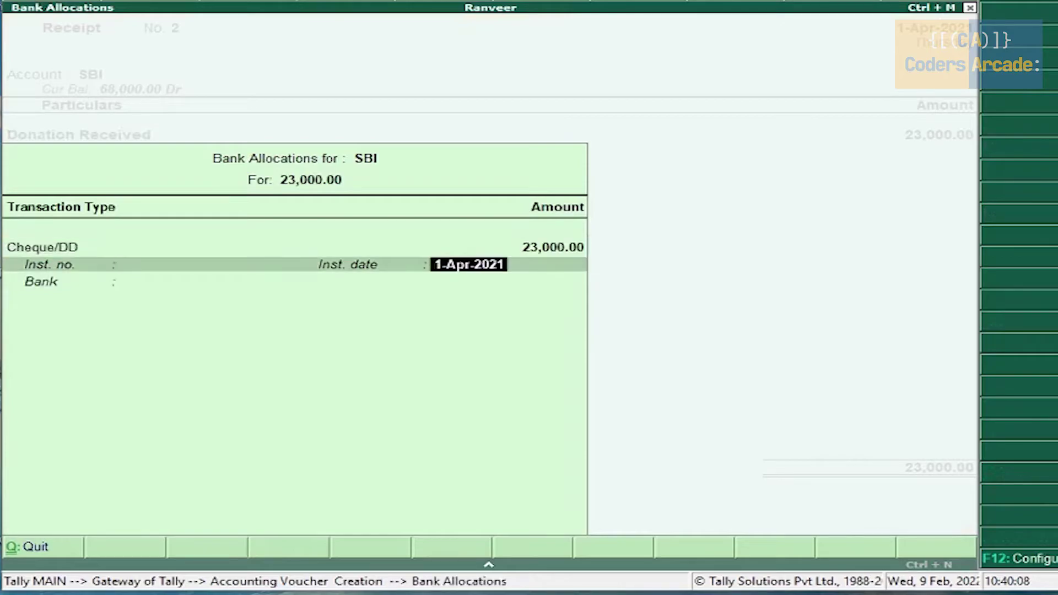
pyautogui.press('Return')
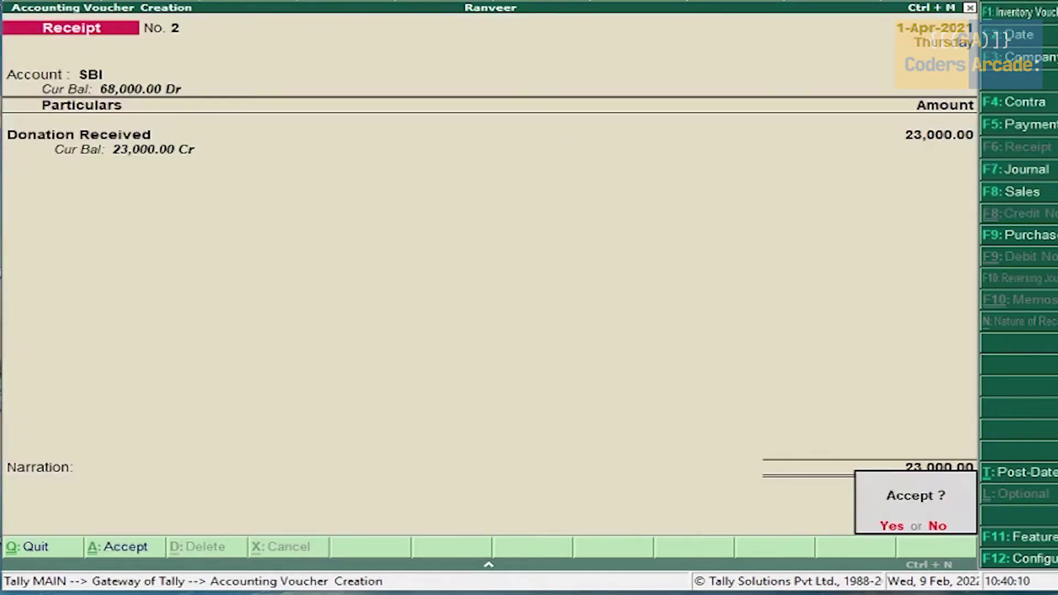
pyautogui.press('Return')
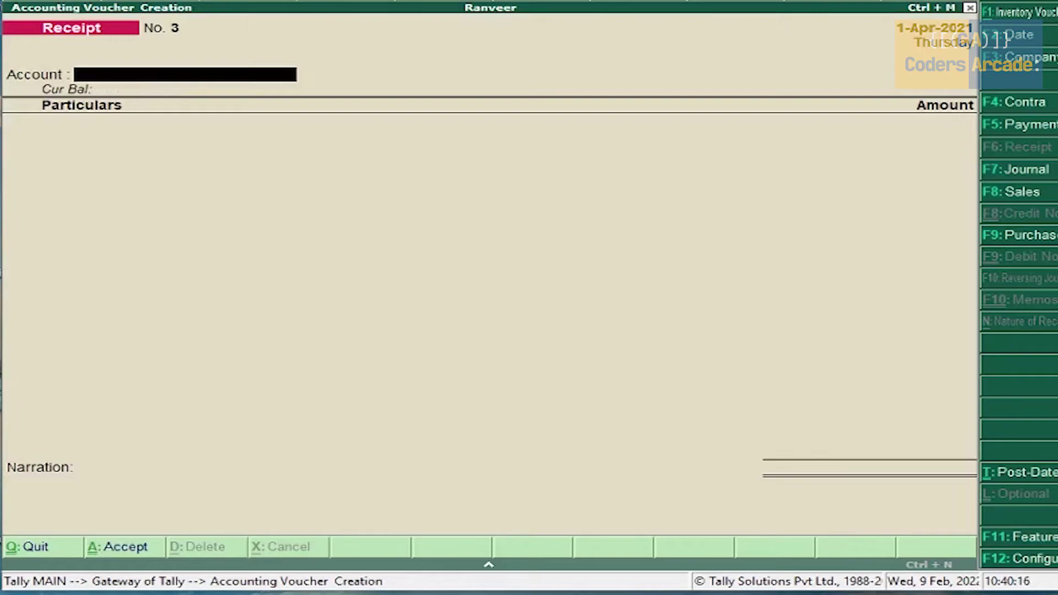
# Step: Start a Journal voucher that debits Depreciation with 3,500
pyautogui.press('F7')
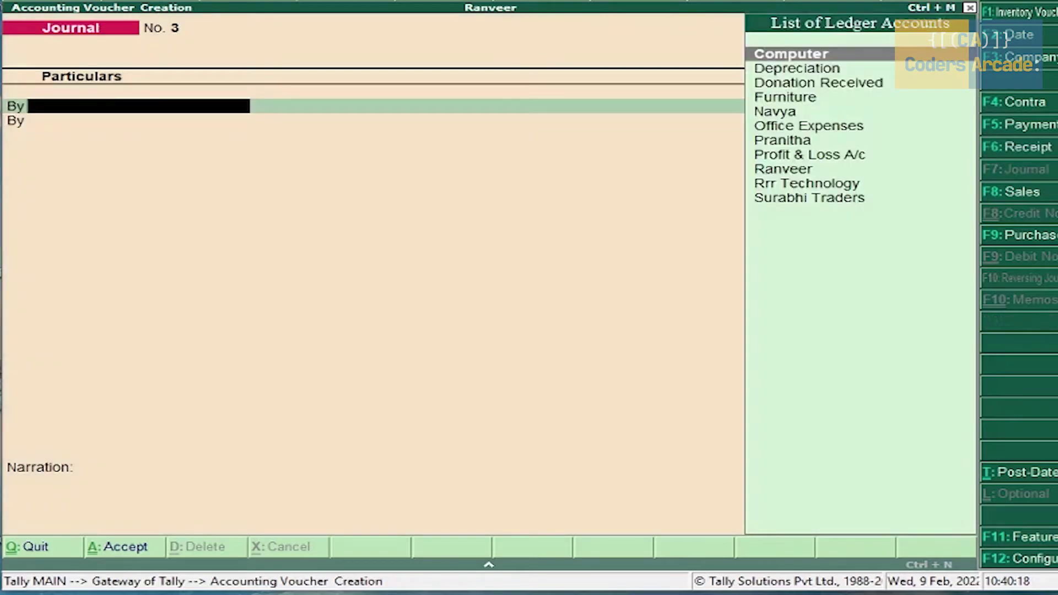
pyautogui.write('De')
pyautogui.press('Return')
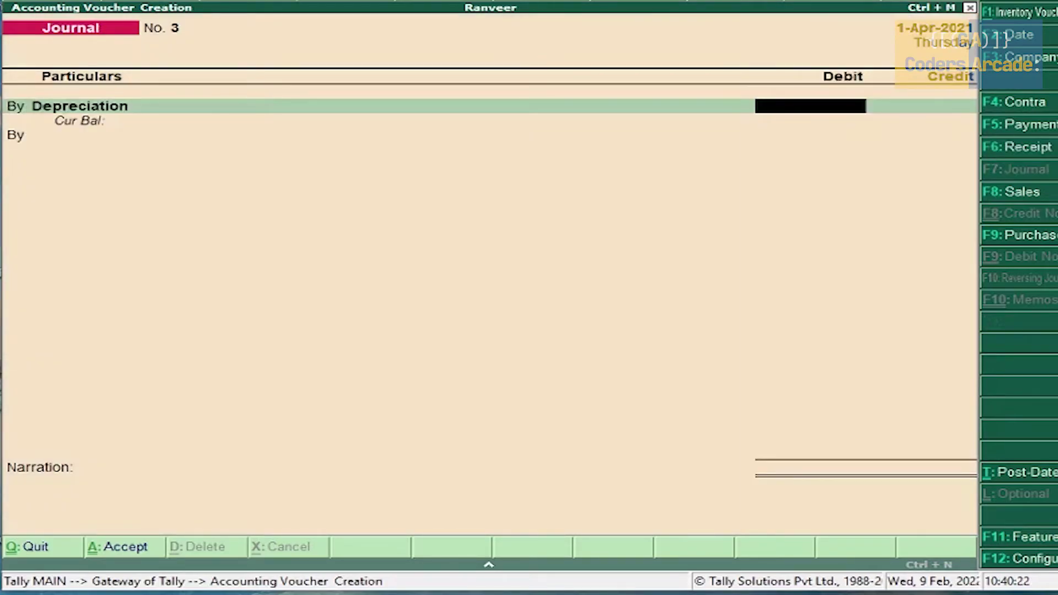
pyautogui.write('3500')
pyautogui.press('Return')
# Step: Credit Computer with 3,500 and save the Journal voucher without a narration
pyautogui.write('to')
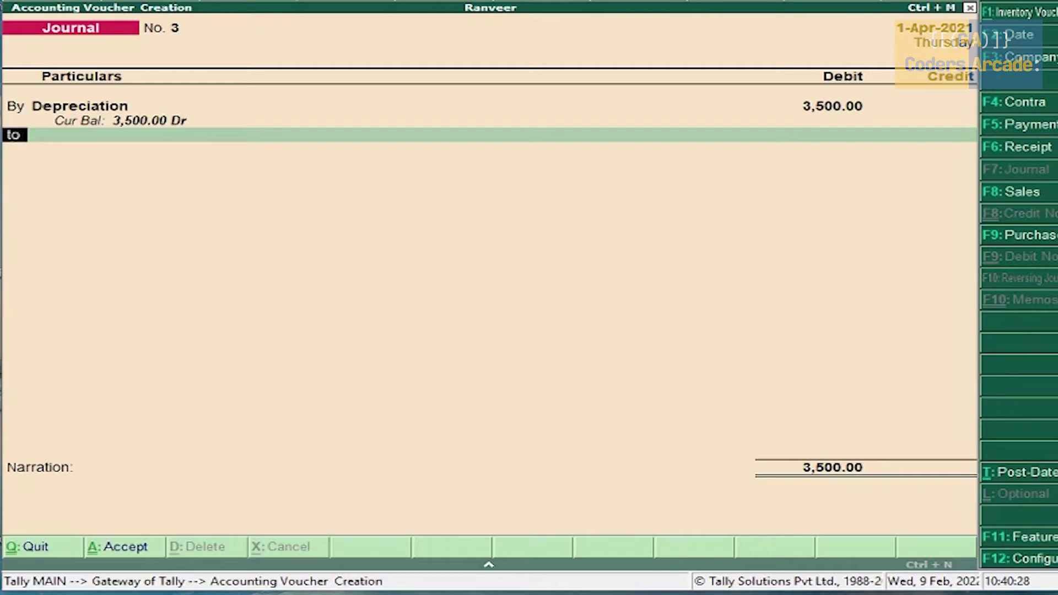
pyautogui.press('Return')
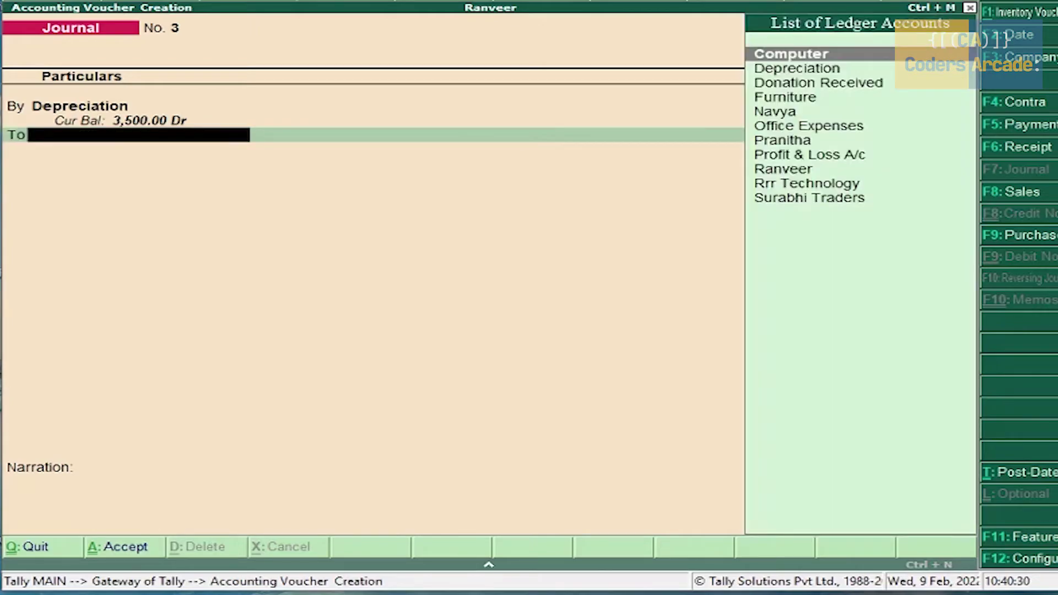
pyautogui.write('Com')
pyautogui.press('Return')
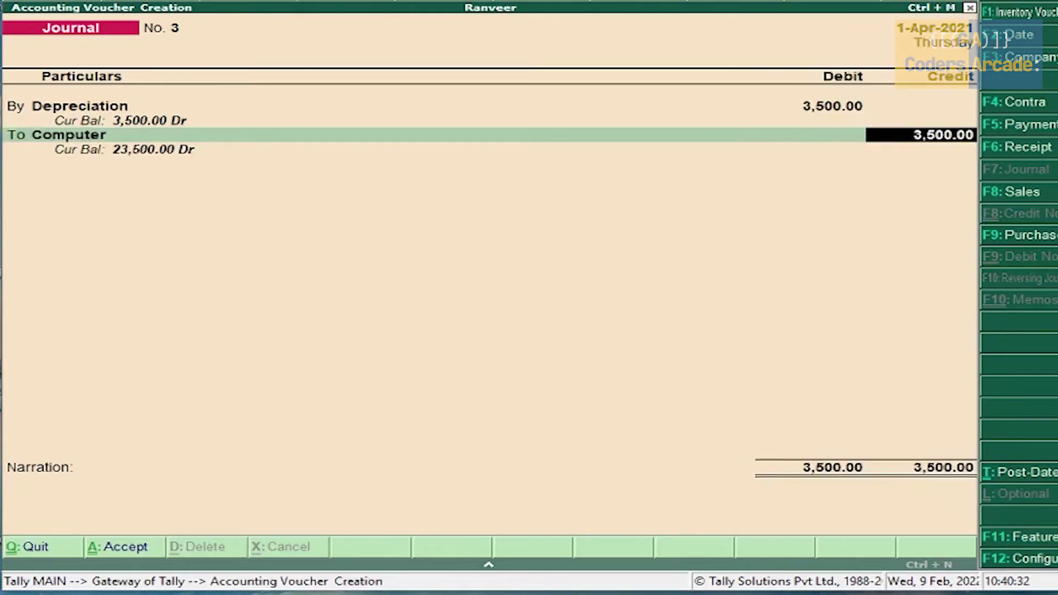
pyautogui.press('Return')
pyautogui.press('Return')
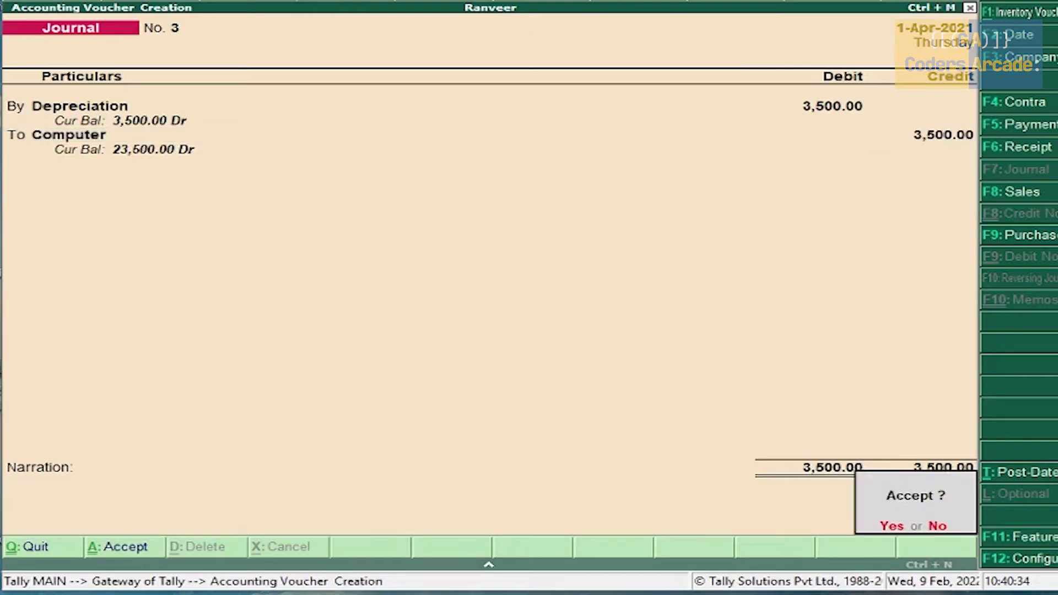
pyautogui.press('Return')
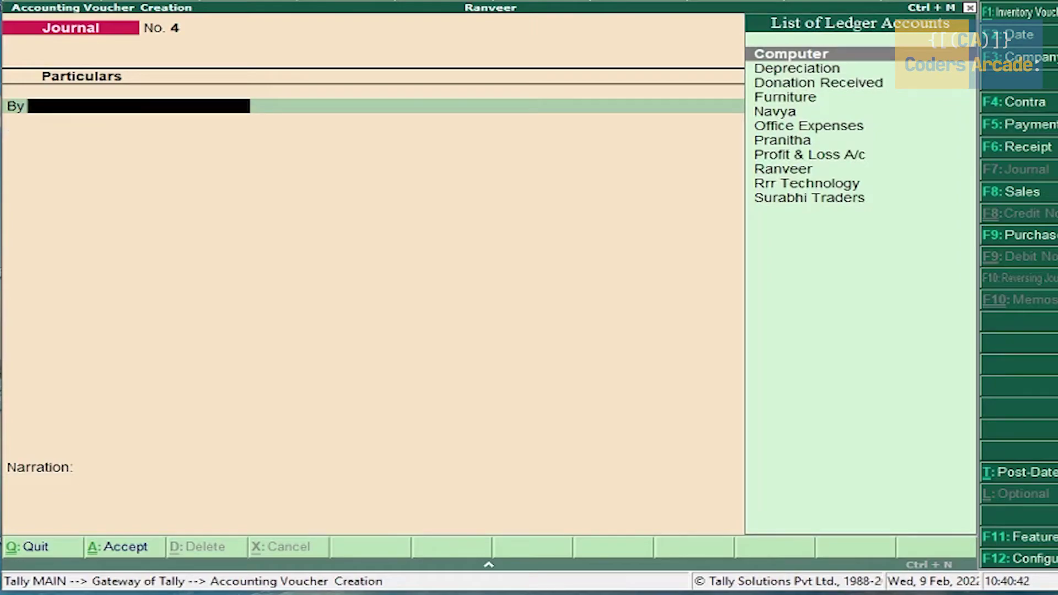
# Step: Start a Contra voucher in the Cash account with SBI as the particular for 30,000
pyautogui.press('F4')
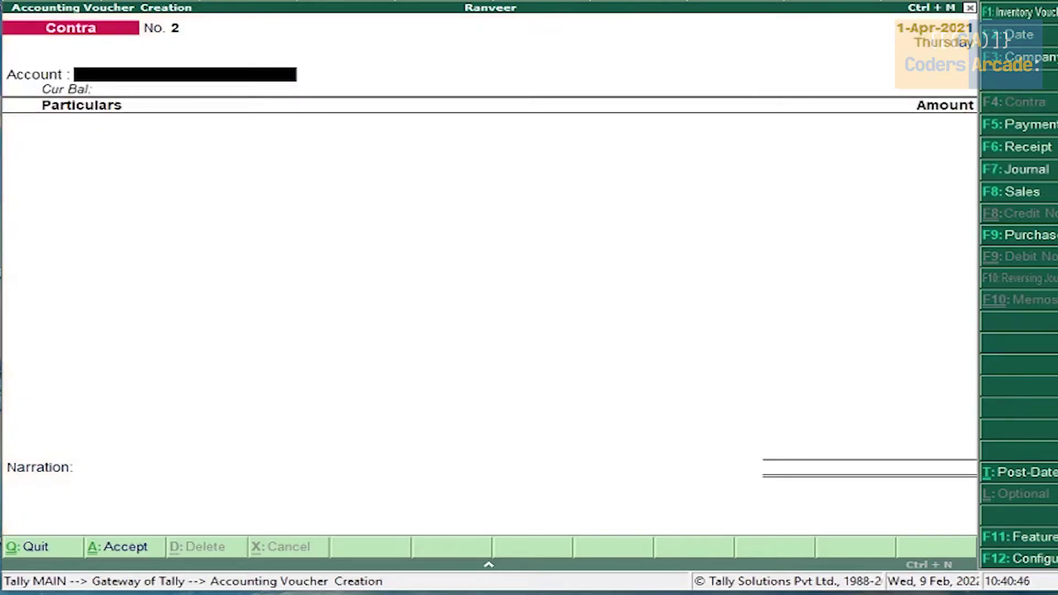
pyautogui.write('Cas')
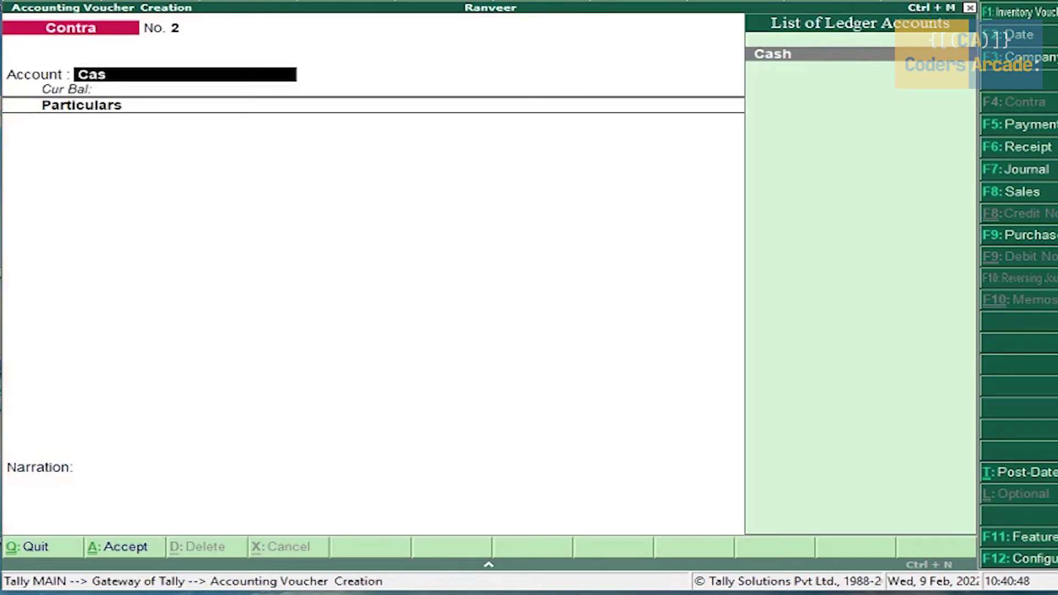
pyautogui.press('Return')
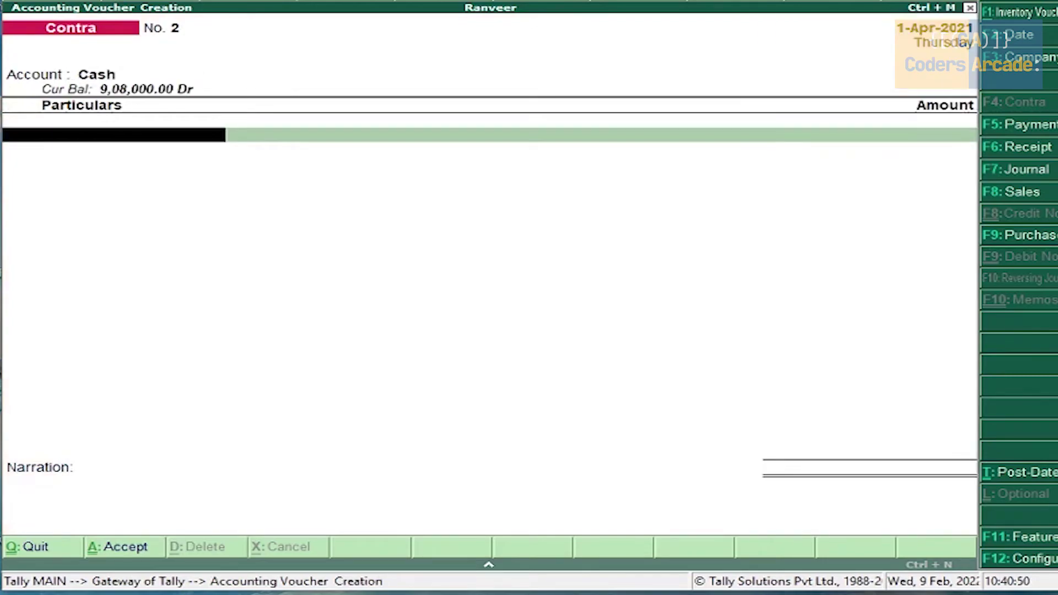
pyautogui.write('Sbi')
pyautogui.press('Return')
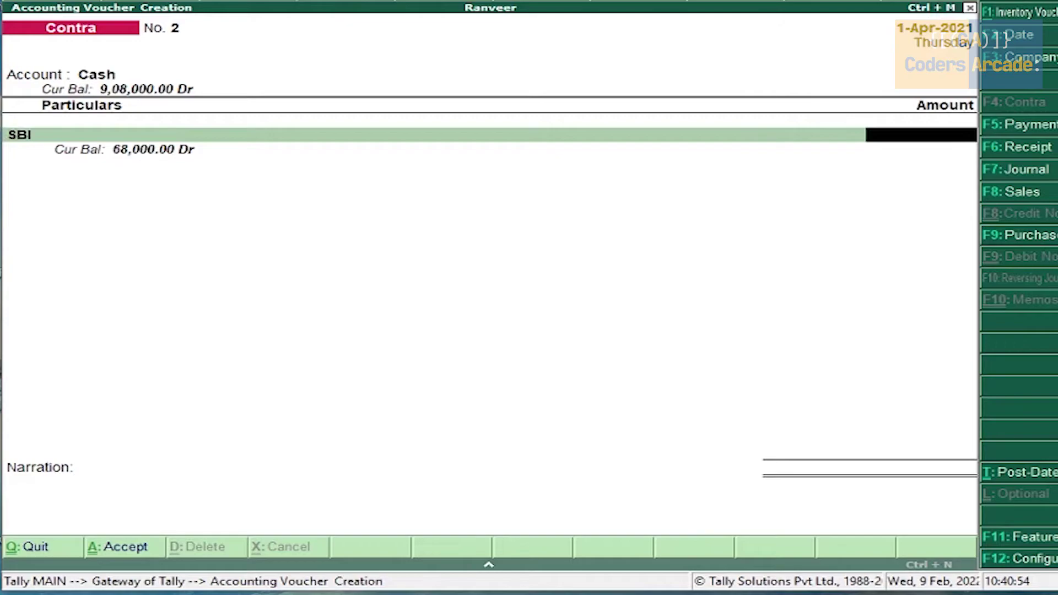
pyautogui.write('30,000')
pyautogui.press('Return')
# Step: Keep the default Cheque bank allocation for SBI and save the Contra voucher without a narration
pyautogui.press('Return')
pyautogui.press('Return')
pyautogui.press('Return')
pyautogui.press('Return')
pyautogui.press('Return')
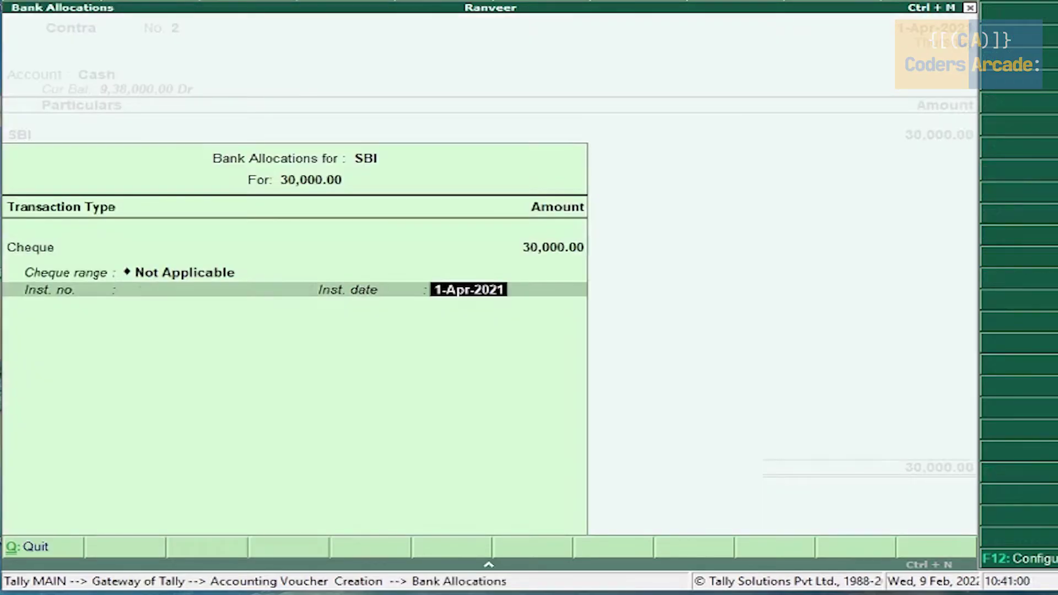
pyautogui.press('Return')
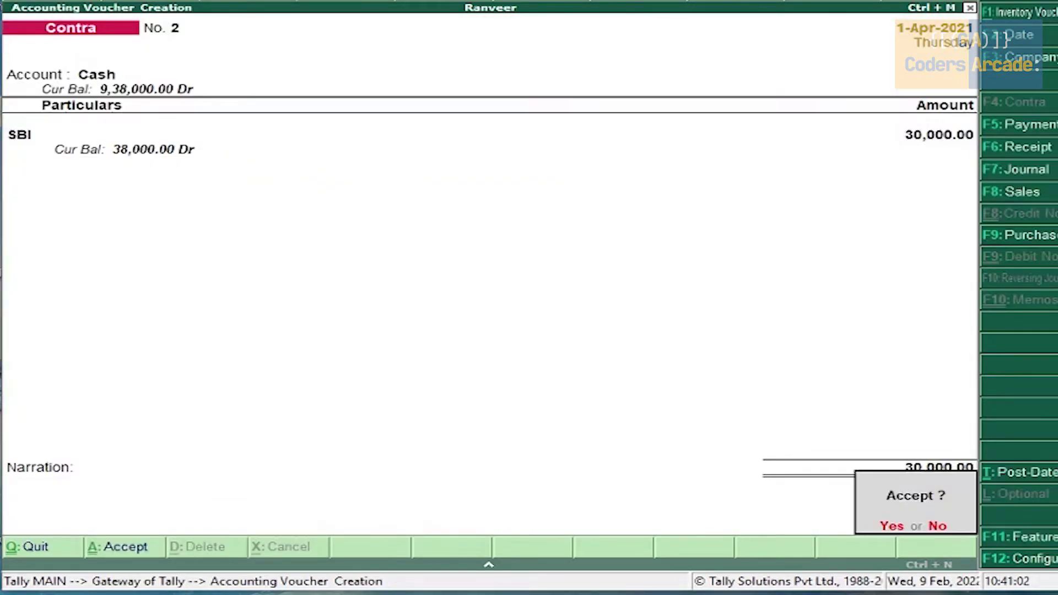
pyautogui.press('Return')
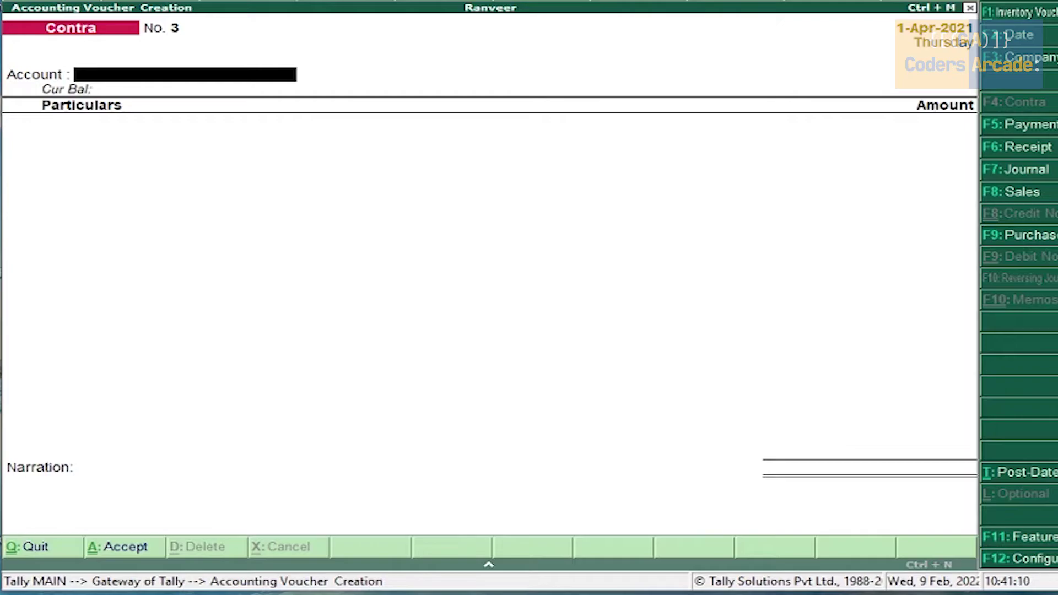
# Step: Start a Payment voucher from Cash for 35,000 to the person's ledger listed between Furniture and Office Expenses
pyautogui.press('F5')
pyautogui.write('Cas')
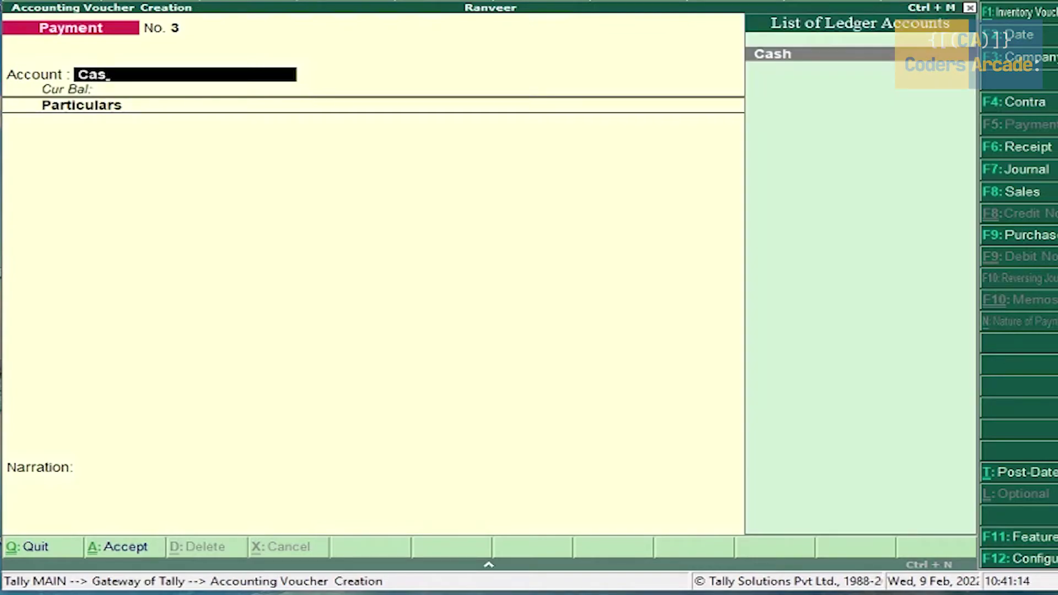
pyautogui.press('Return')
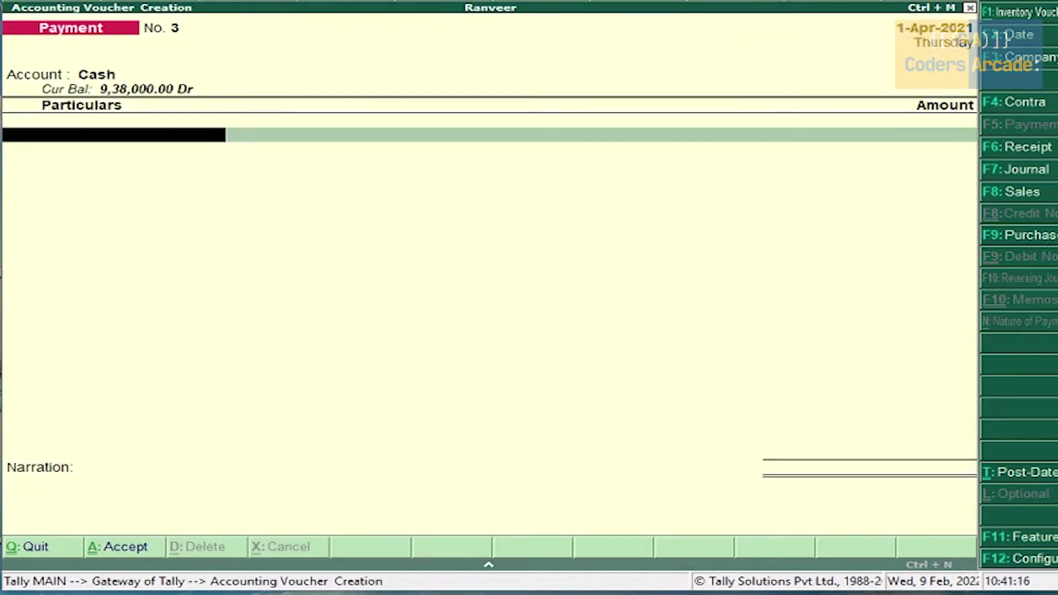
pyautogui.write('Nav')
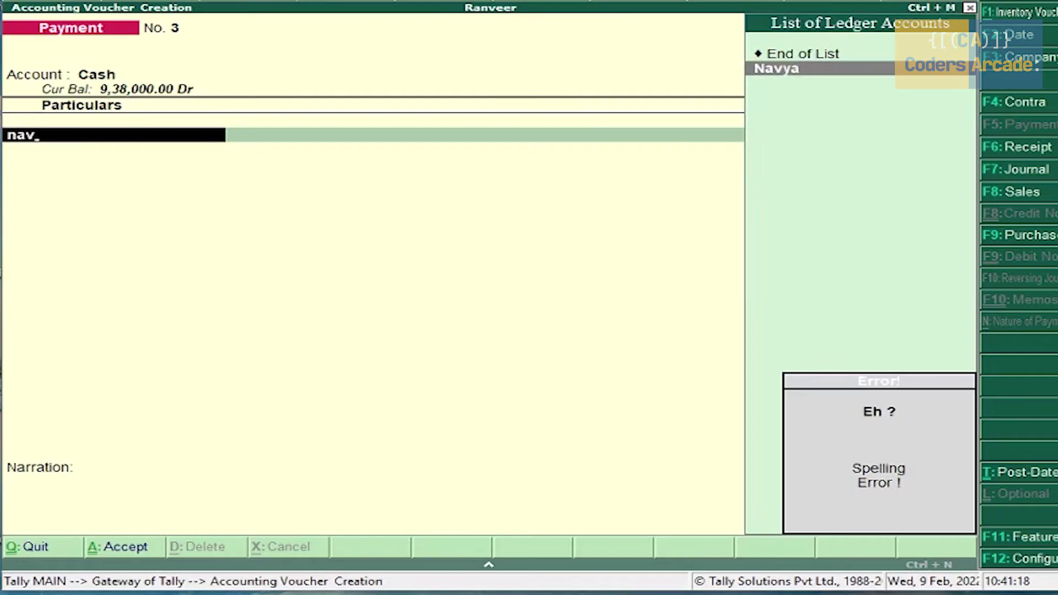
pyautogui.press('Return')
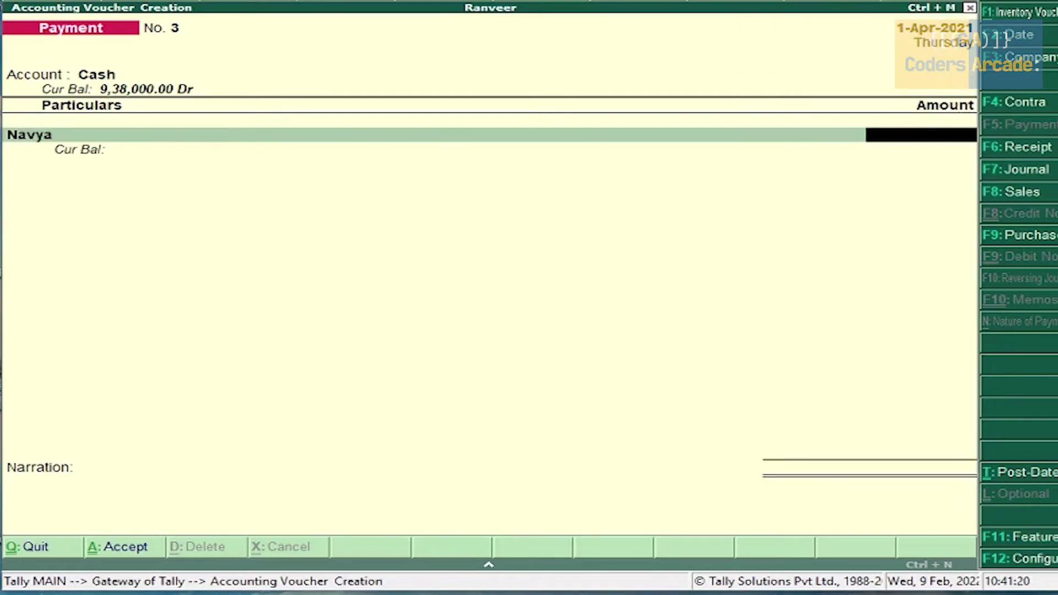
pyautogui.write('35000')
pyautogui.press('Return')
# Step: Keep the person's bill reference as On Account and save the 35,000 Payment voucher without a narration
pyautogui.press('Return')
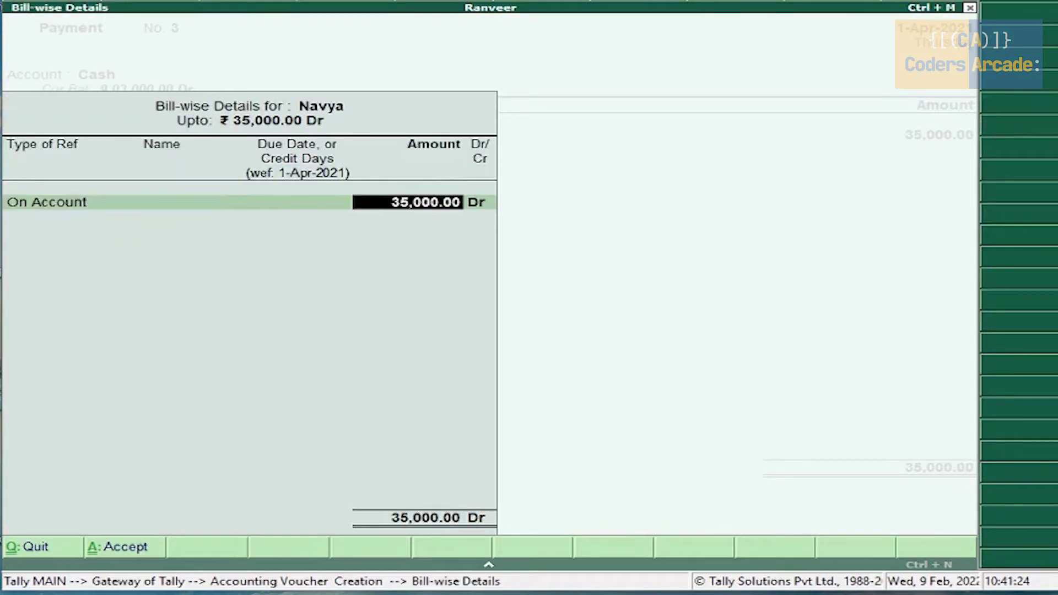
pyautogui.press('Return')
pyautogui.press('Return')
pyautogui.press('Return')
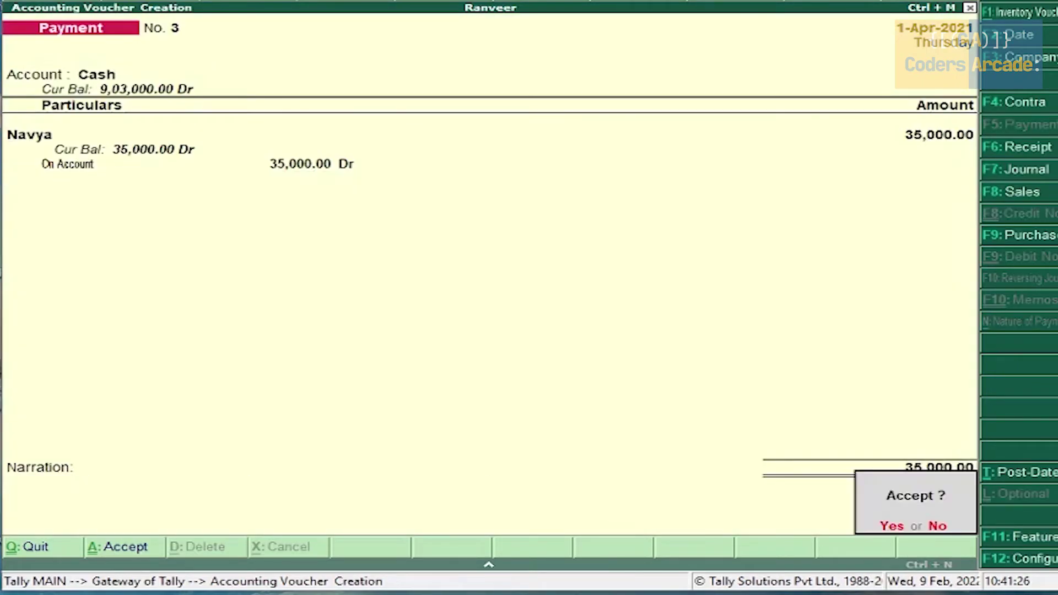
pyautogui.press('y')
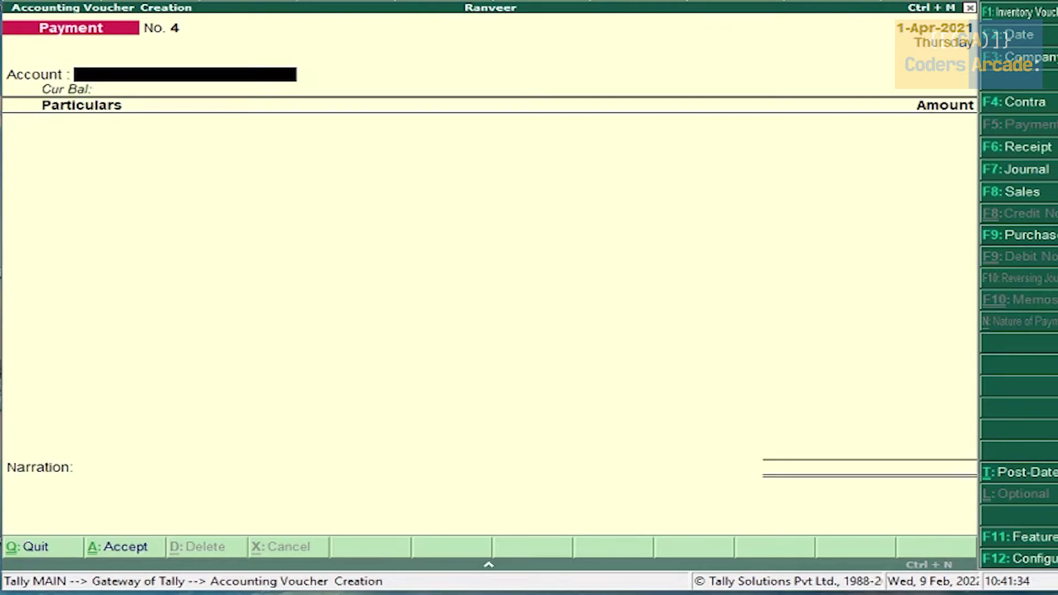
# Step: Start a Receipt voucher in the Cash account with the same person's ledger as the particular
pyautogui.press('F6')
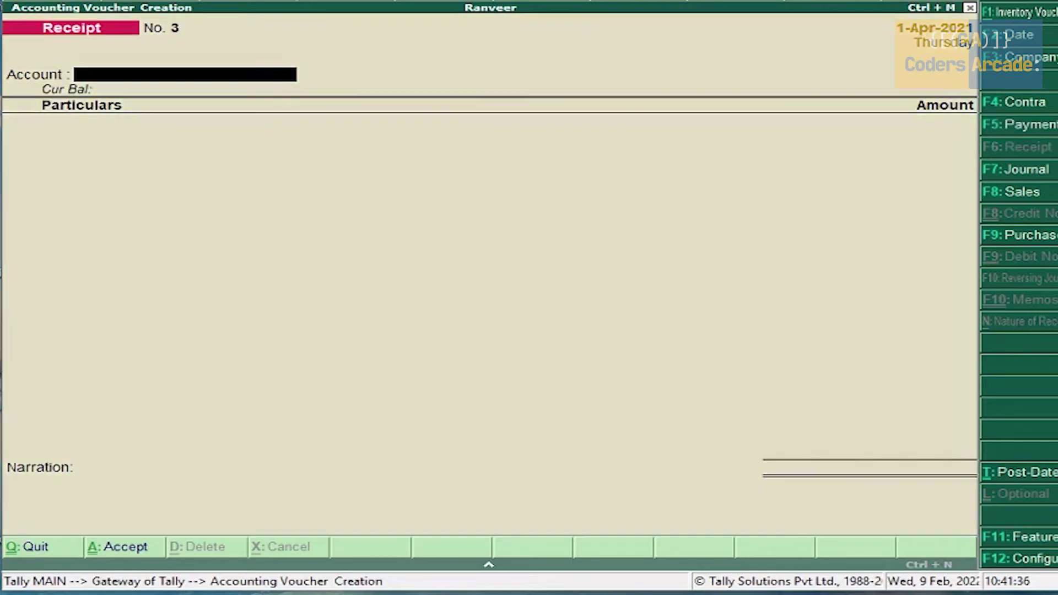
pyautogui.write('Cas')
pyautogui.press('Return')
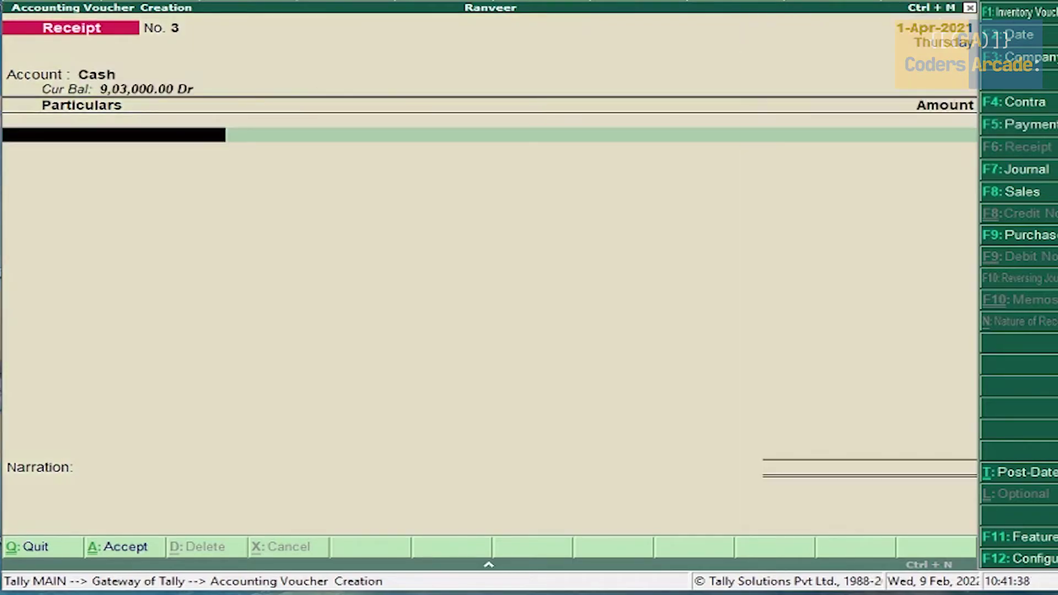
pyautogui.write('Navya')
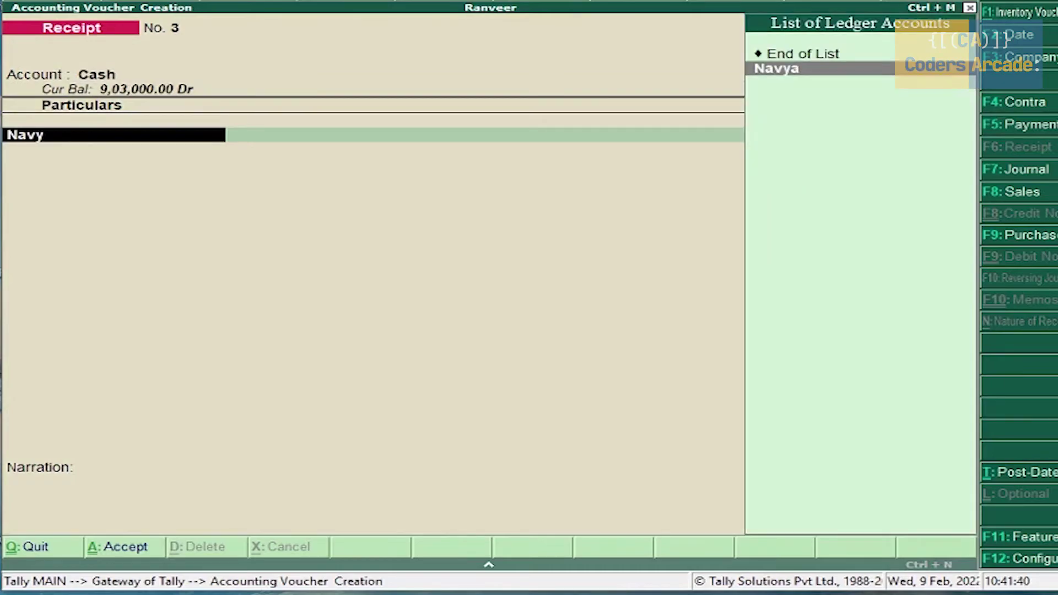
pyautogui.press('Return')
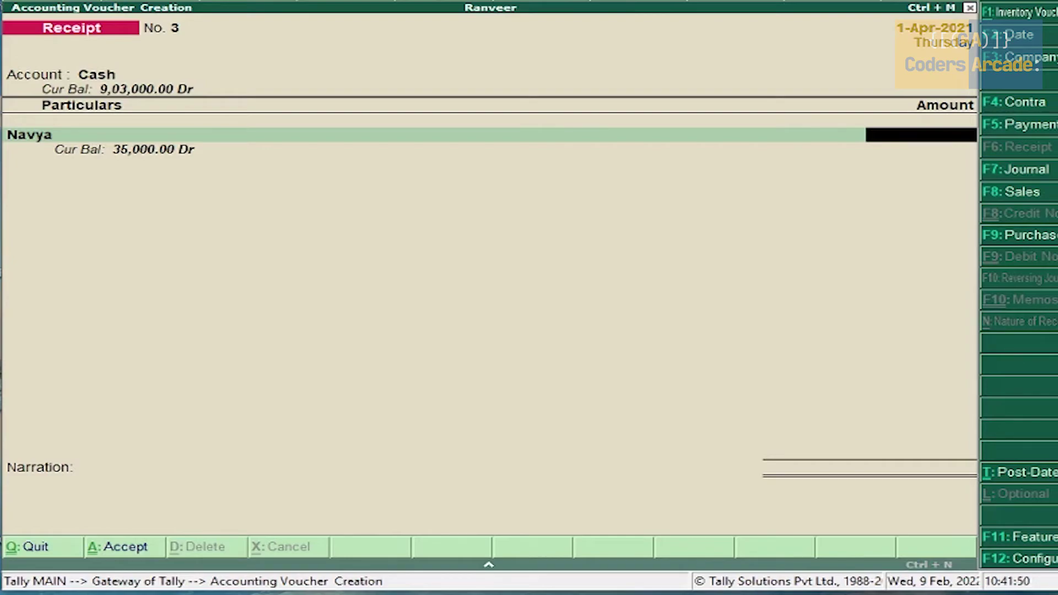
# Step: Calculate 50% of 35,000 in the built-in calculator
pyautogui.hotkey('ctrl', 'n')
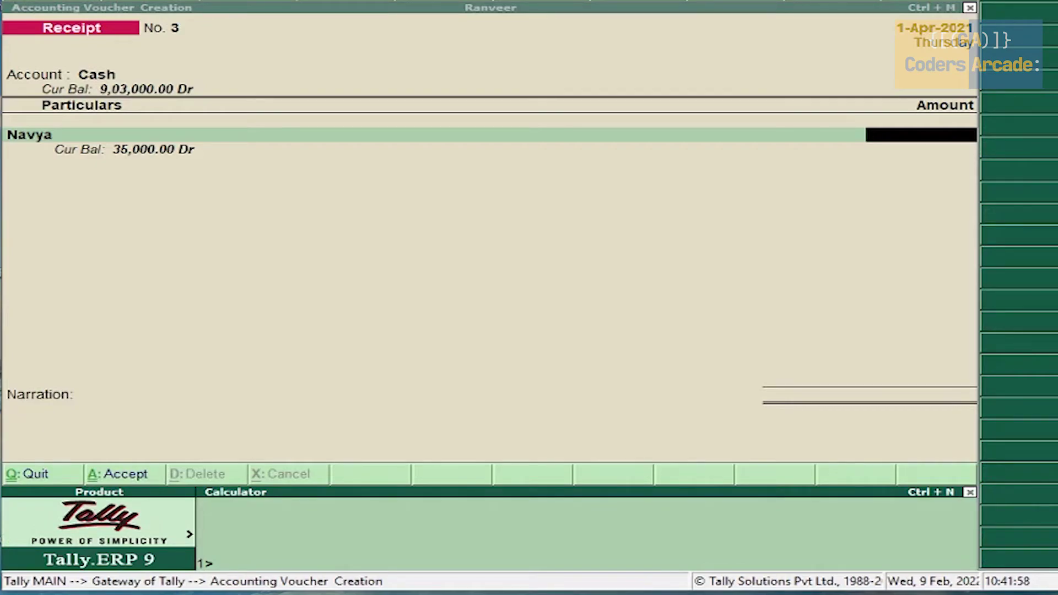
pyautogui.write('35000')
pyautogui.write('50%')
pyautogui.press('Return')
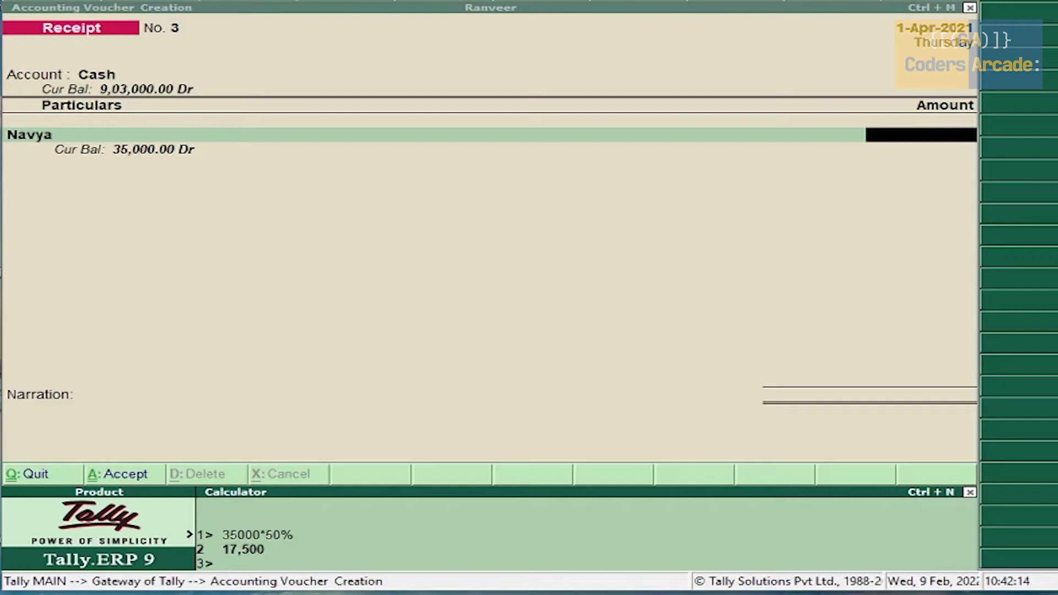
# Step: Return from the calculator to the Receipt voucher and set the person's received amount to 17,500
pyautogui.hotkey('ctrl', 'm')
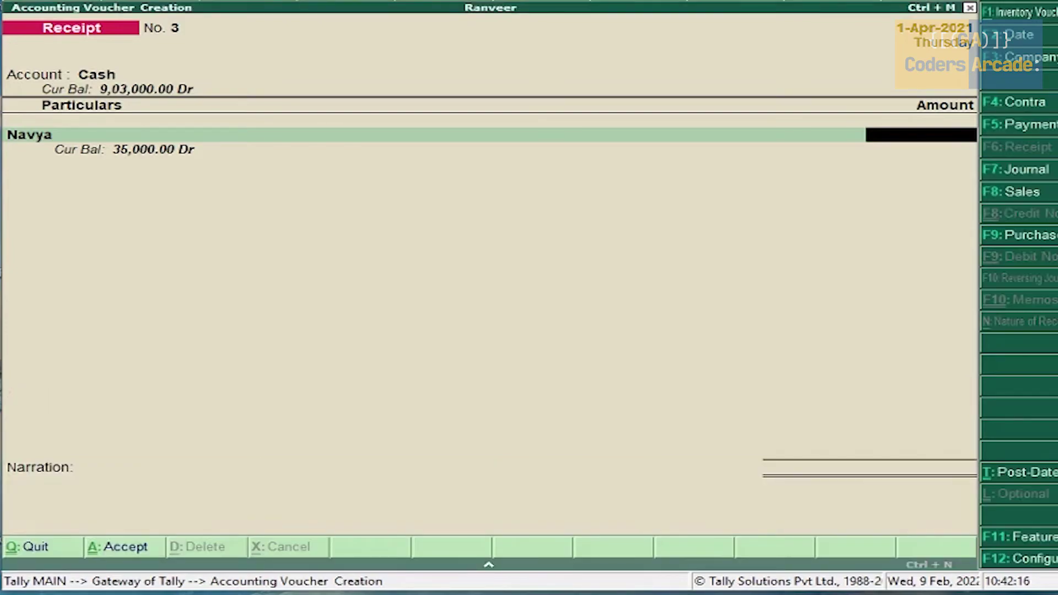
pyautogui.write('17500')
pyautogui.press('Return')
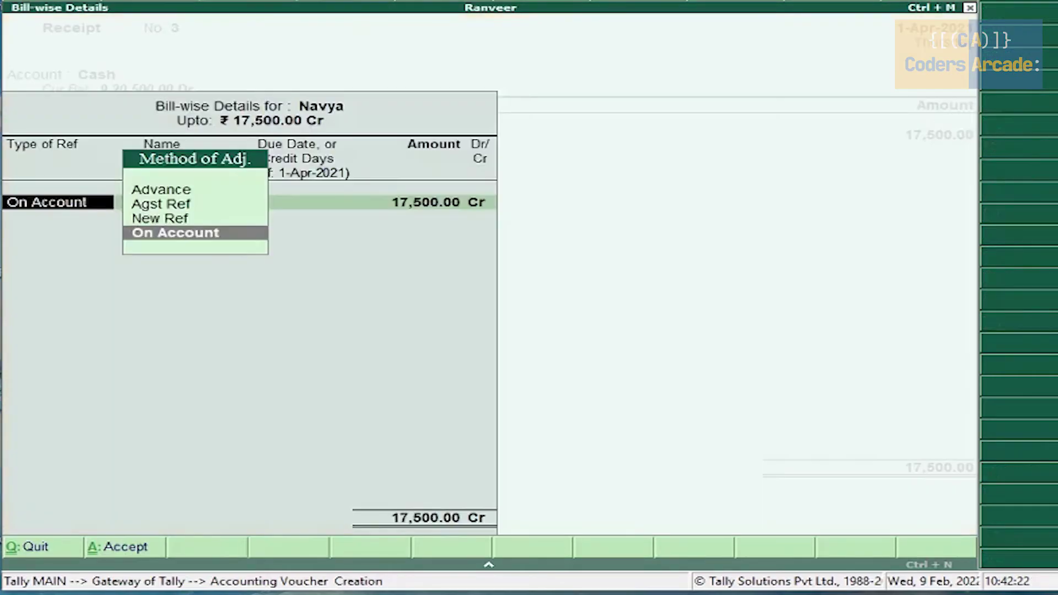
# Step: Keep the person's bill reference as On Account for the full 17,500 in the Receipt voucher
pyautogui.press('Return')
pyautogui.press('Return')
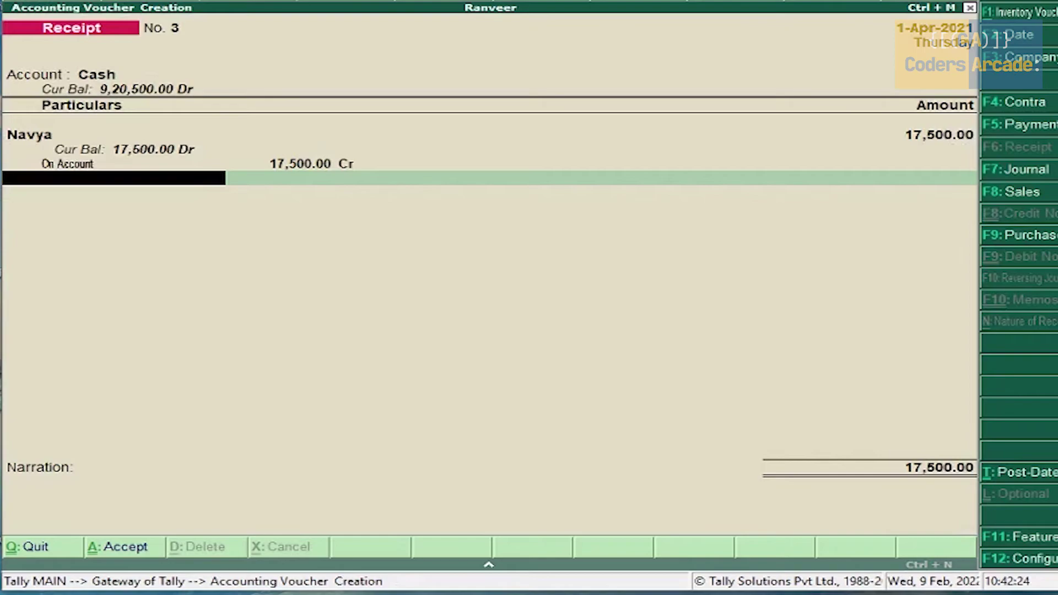
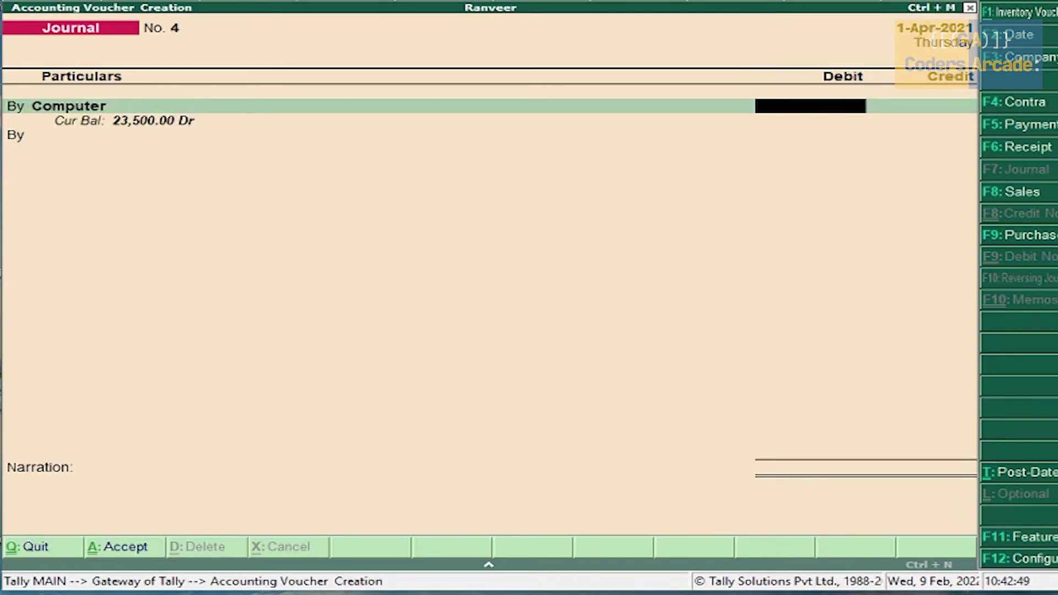
# Step: Calculate 27000-3500 in the built-in calculator from the Computer line of the Journal voucher
pyautogui.hotkey('ctrl', 'n')
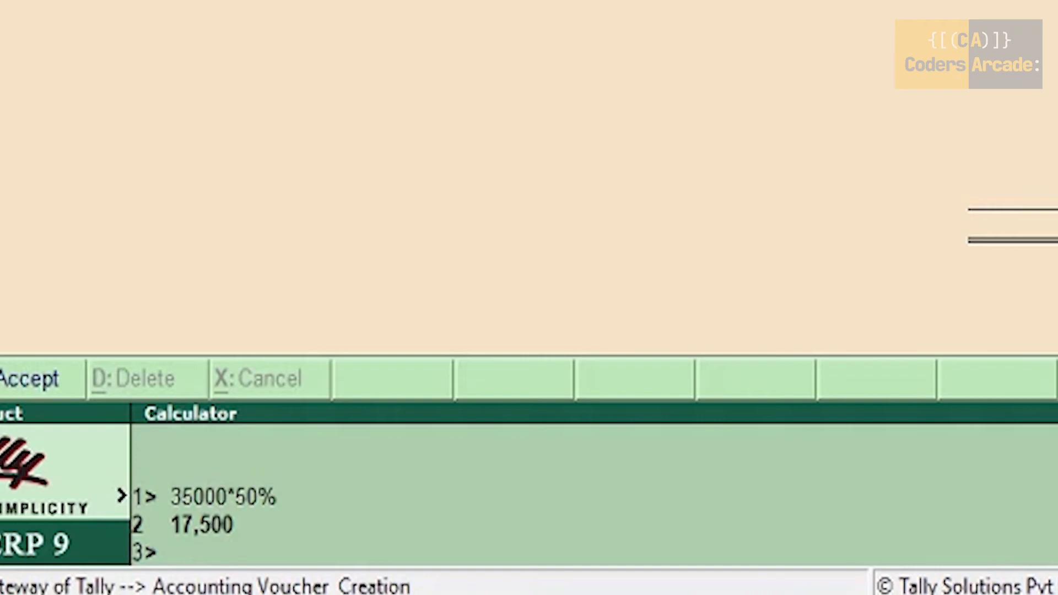
pyautogui.write('27000')
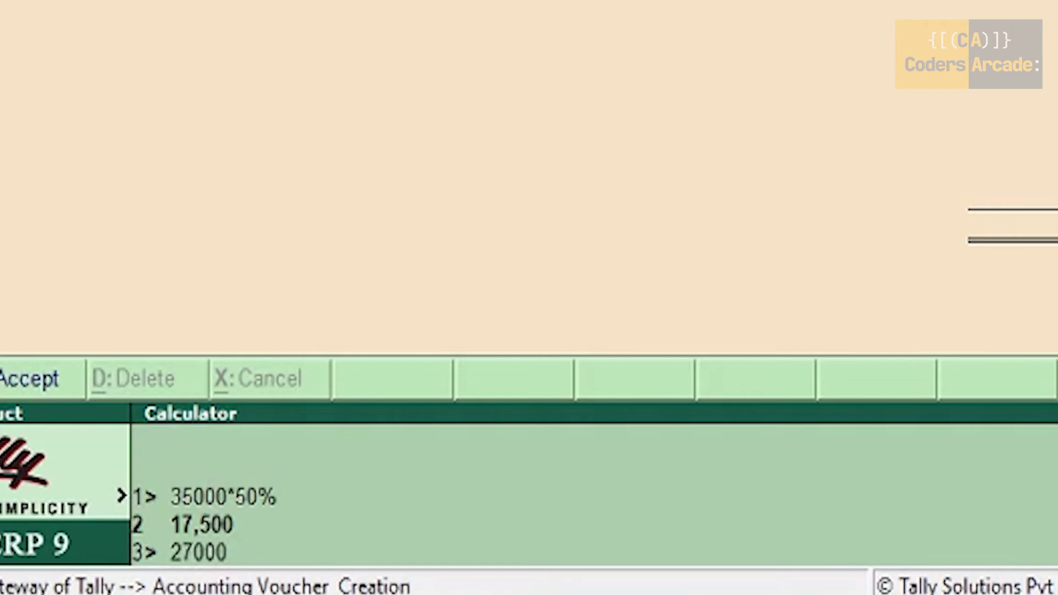
pyautogui.write('-3500')
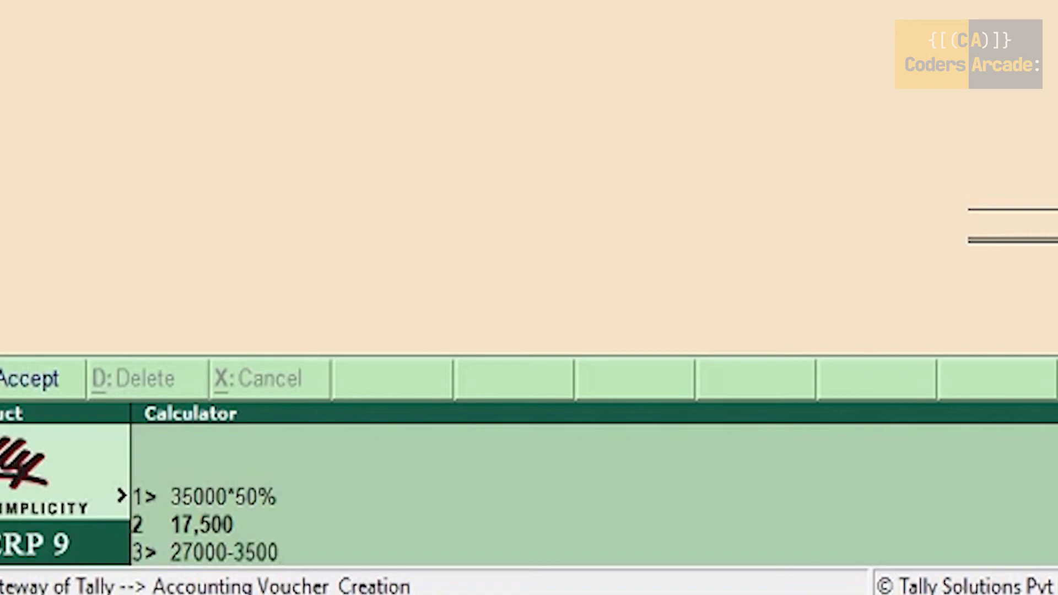
pyautogui.press('Return')
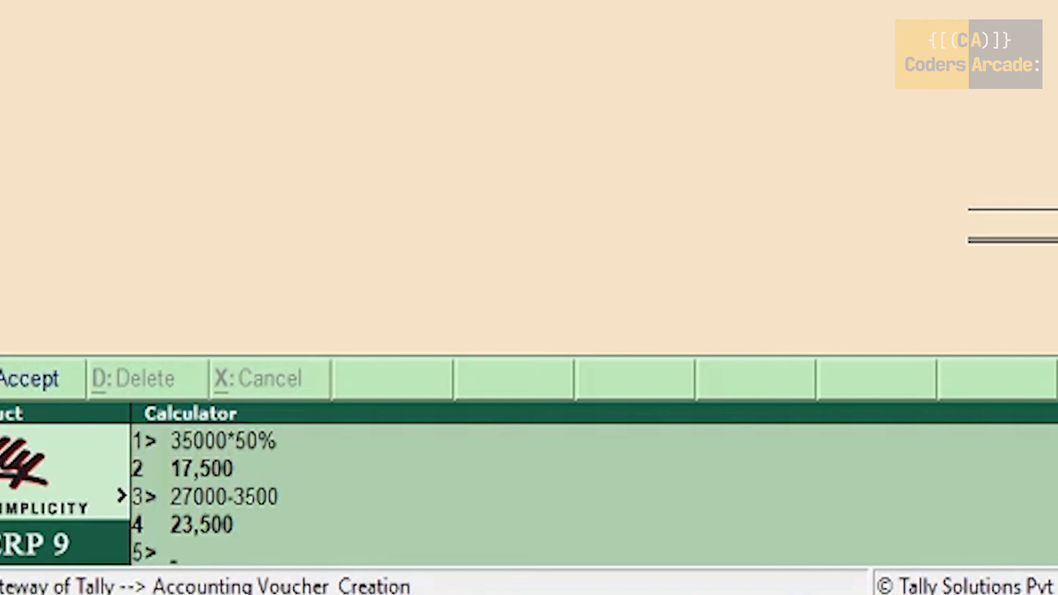
# Step: Calculate 85% of 23,500 in the calculator and add the resulting 19,975 to 23,500
pyautogui.write('23500')
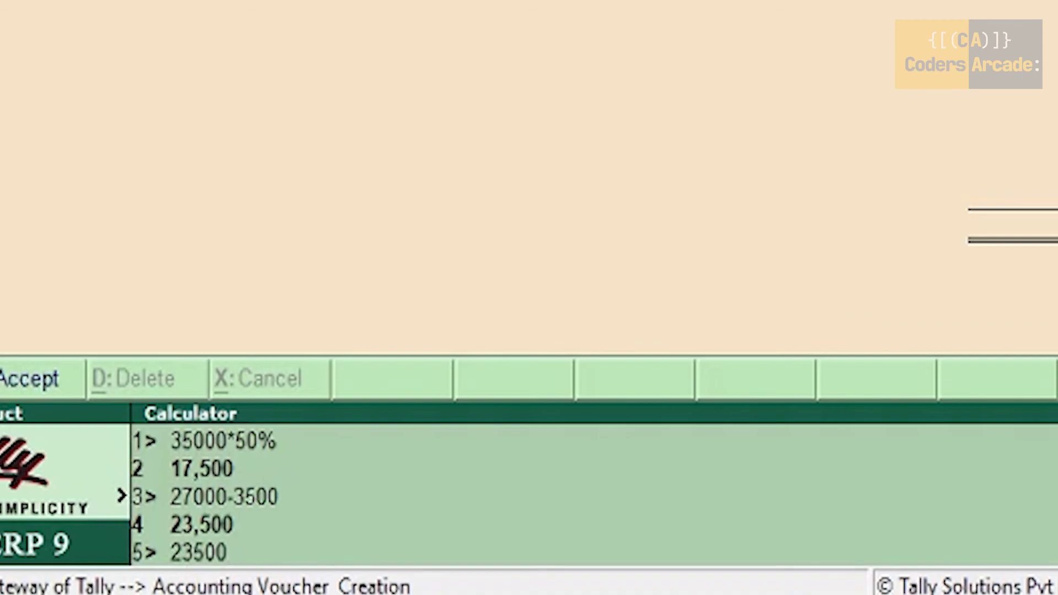
pyautogui.write('*85%')
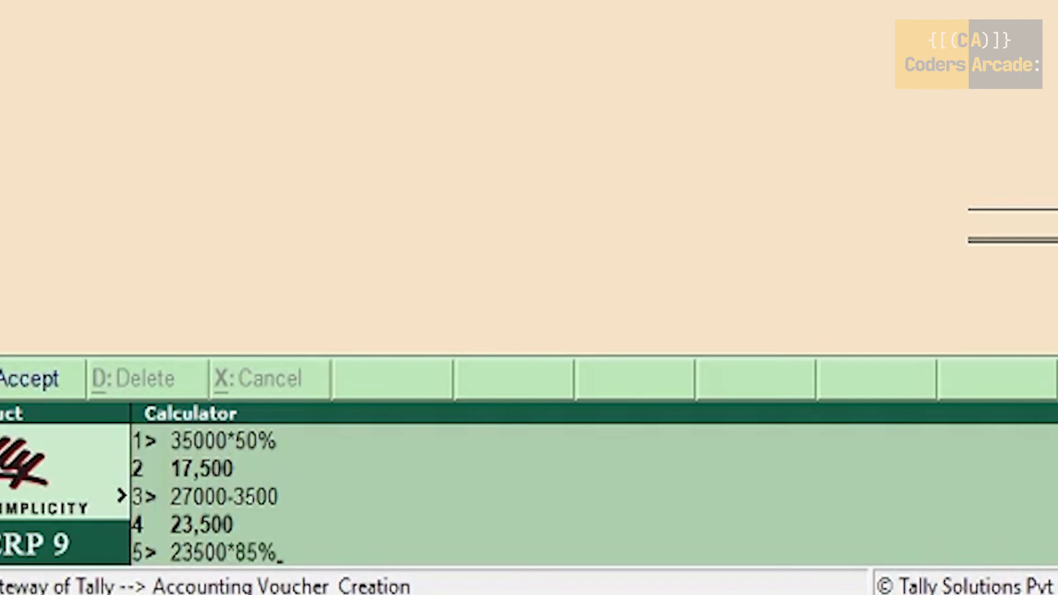
pyautogui.press('Return')
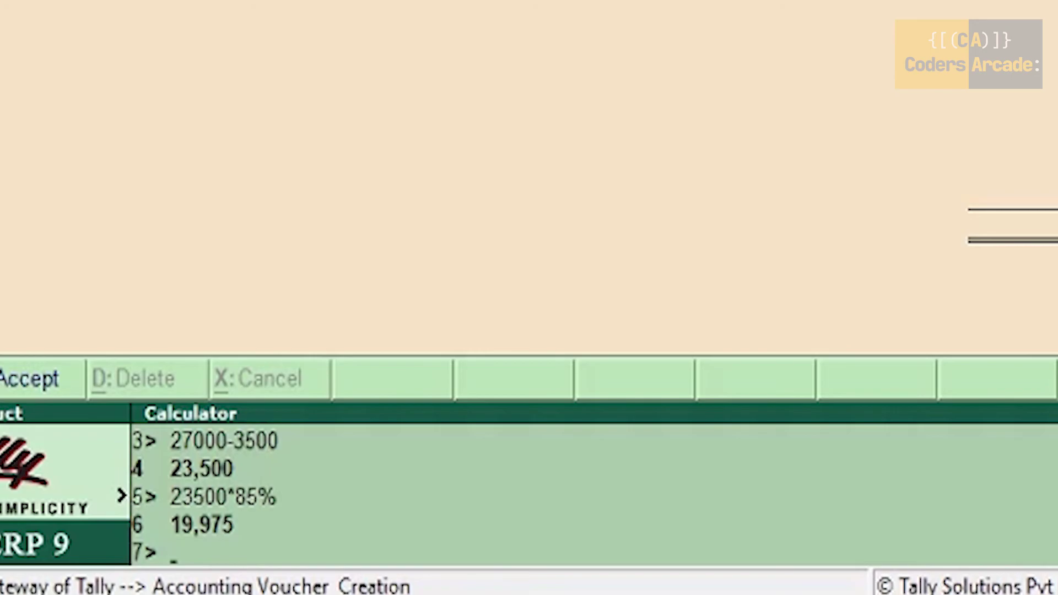
pyautogui.write('23500')
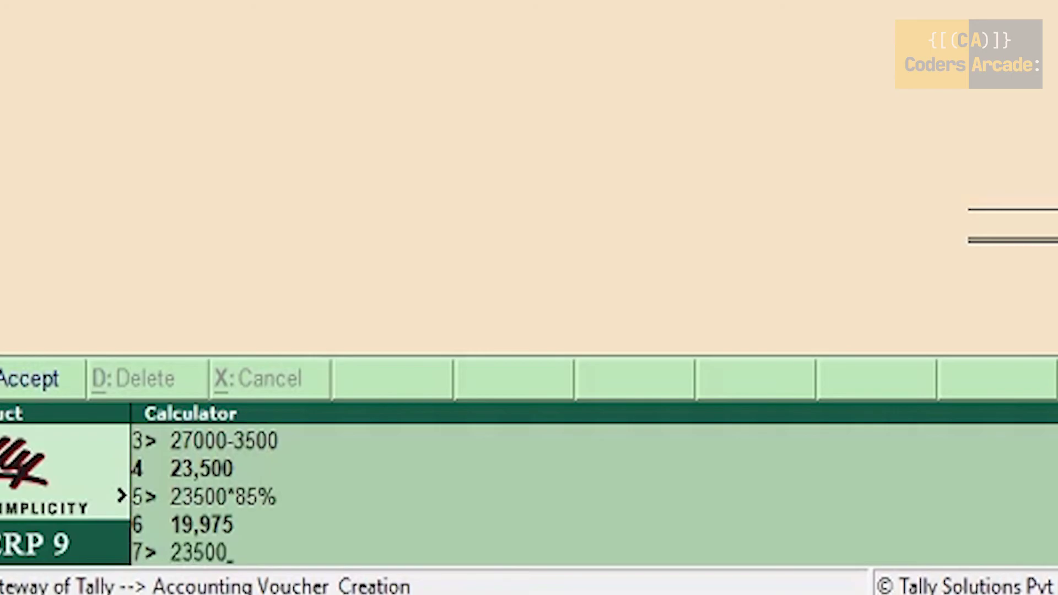
pyautogui.write('+19975')
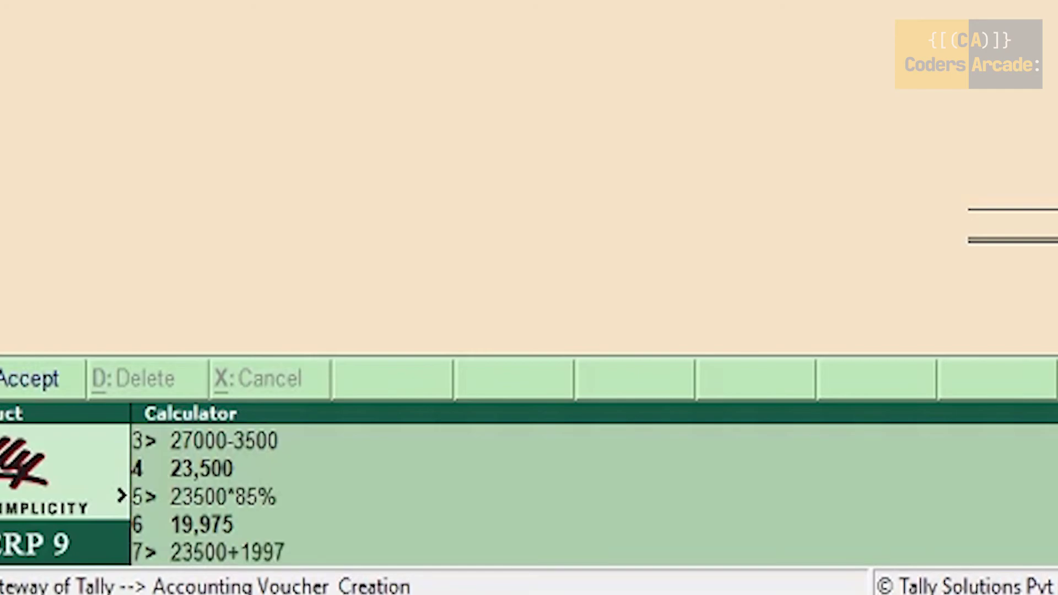
pyautogui.press('Return')
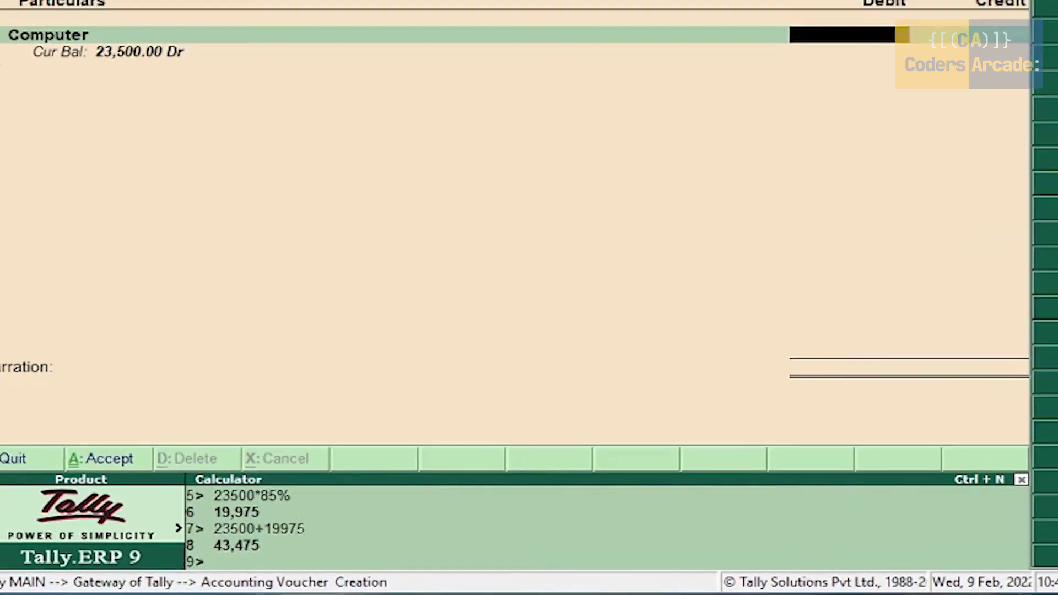
# Step: Return from the calculator to the Journal voucher and debit Computer with 43,475
pyautogui.hotkey('ctrl', 'm')
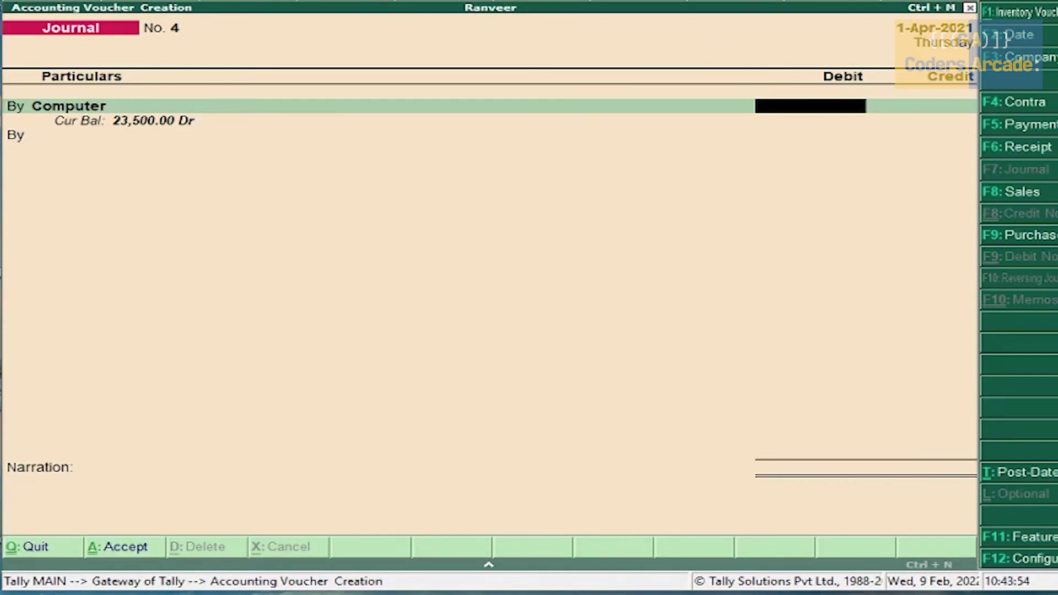
pyautogui.write('43475')
pyautogui.press('Return')
# Step: Credit 43,475 On Account to the person's ledger listed just before Profit & Loss A/c and save the Journal voucher without a narration
pyautogui.write('t')
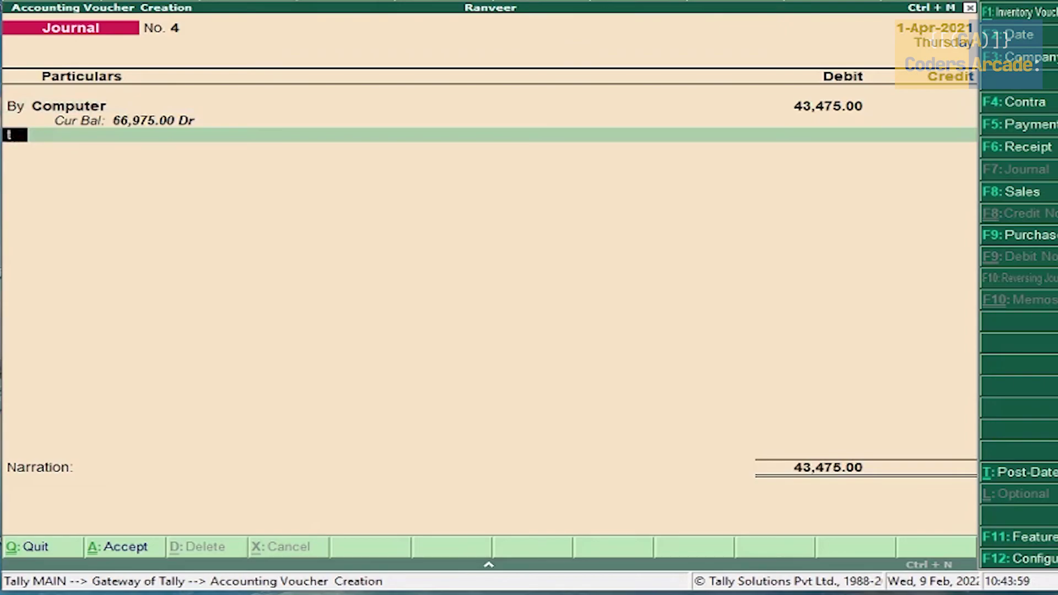
pyautogui.press('Return')
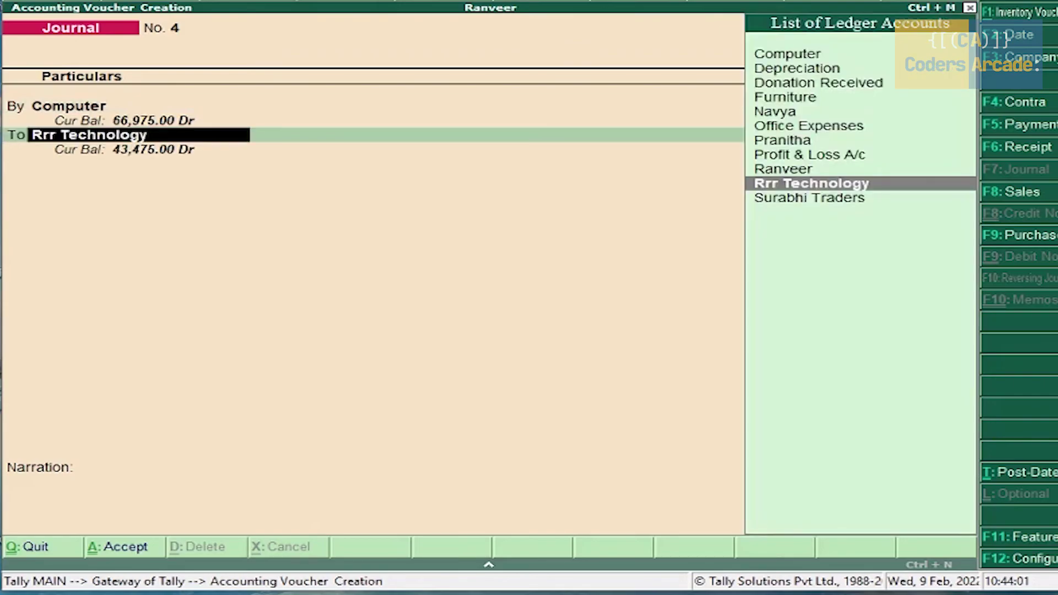
pyautogui.write('Pr')
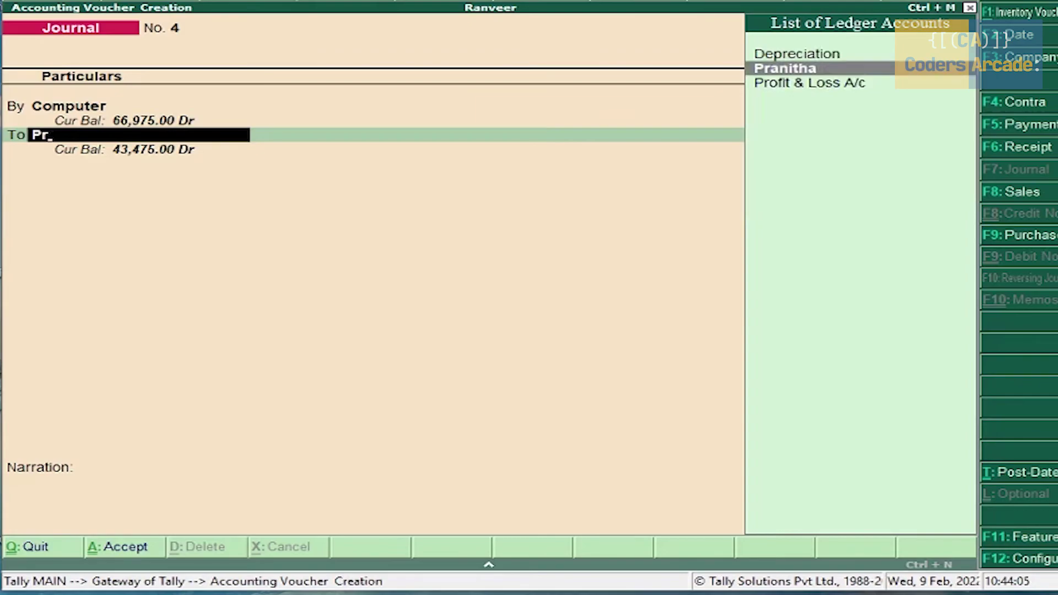
pyautogui.press('Return')
pyautogui.press('Return')
pyautogui.press('Return')
pyautogui.press('Return')
pyautogui.press('Return')
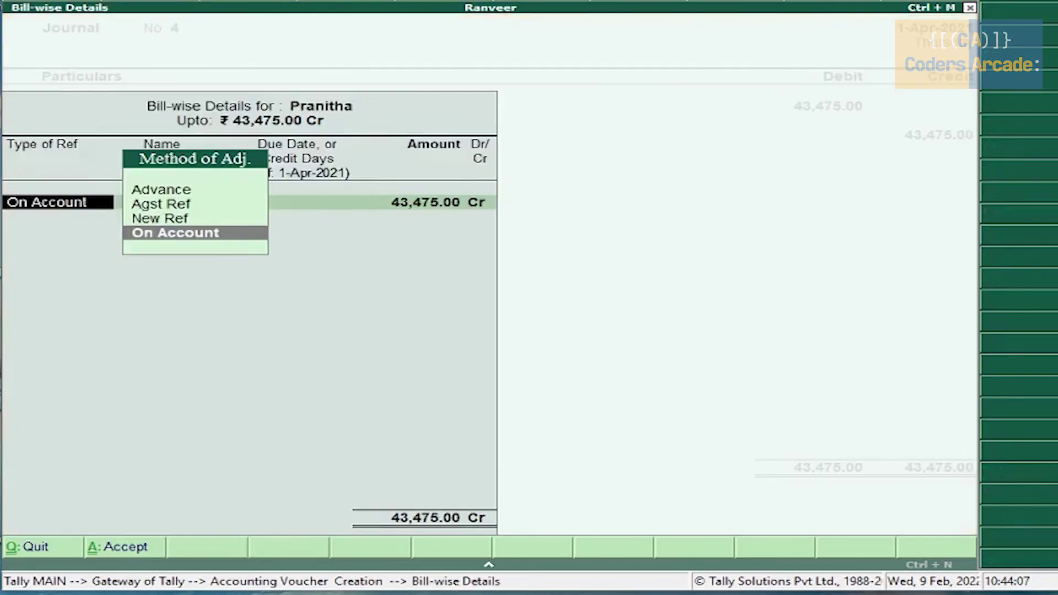
pyautogui.press('Return')
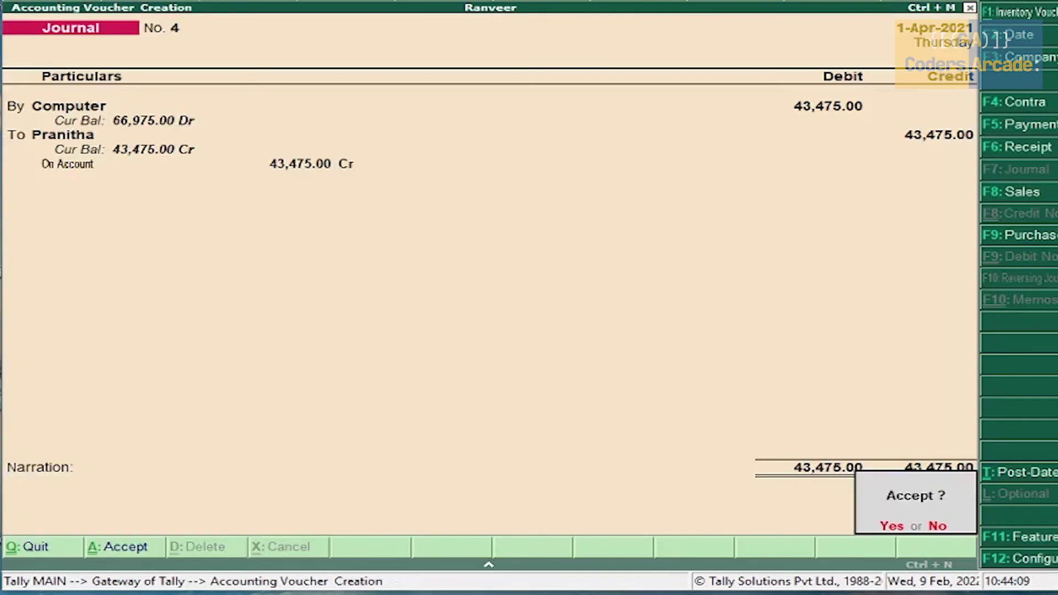
pyautogui.press('Return')
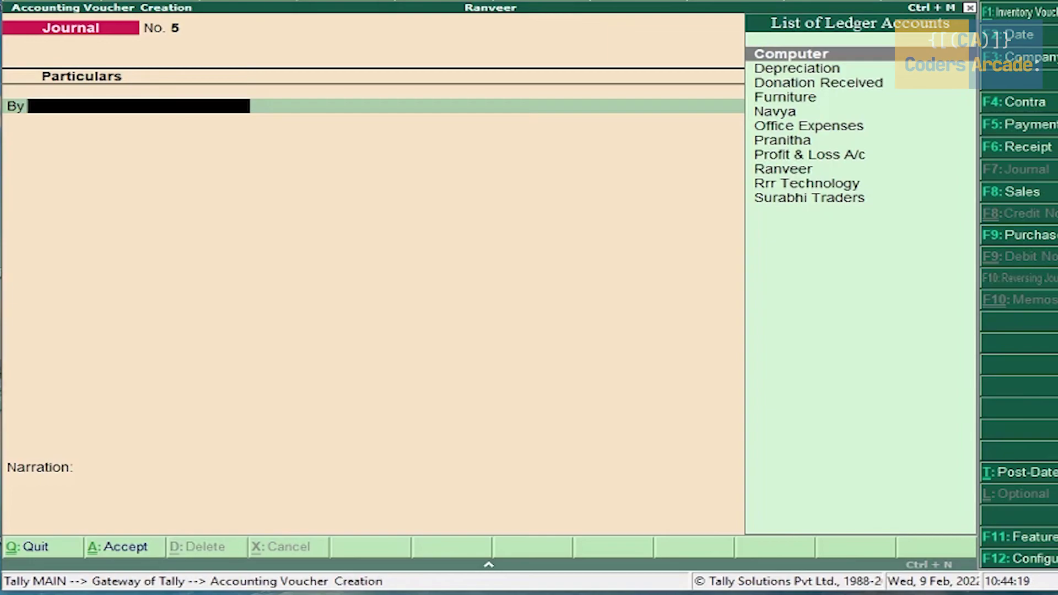
# Step: Start a Receipt voucher in the Cash account with 43,475 received from the same person's ledger
pyautogui.press('F6')
pyautogui.write('Cas')
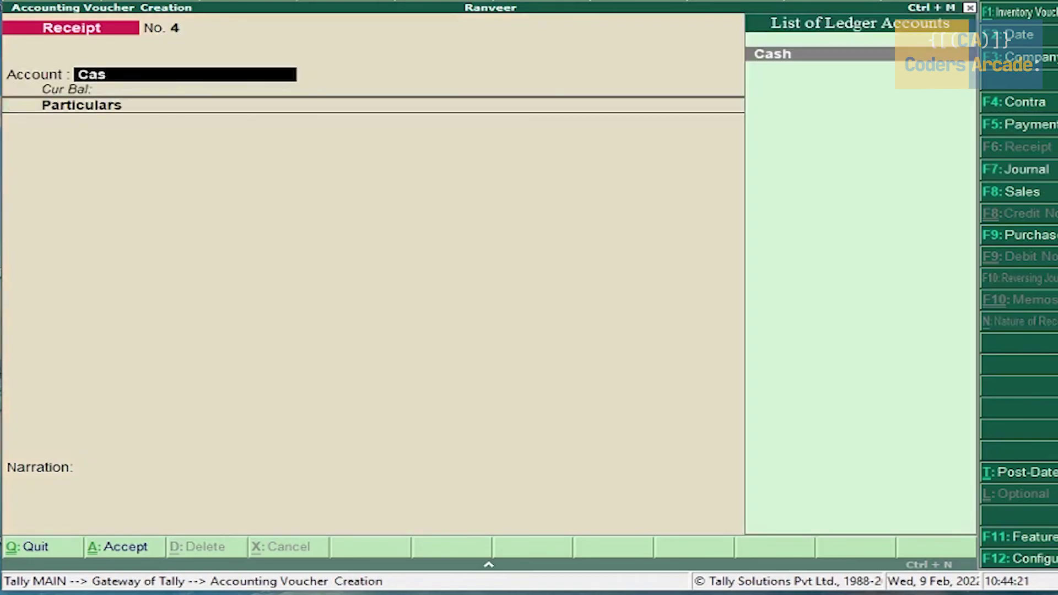
pyautogui.press('Return')
pyautogui.write('Pr')
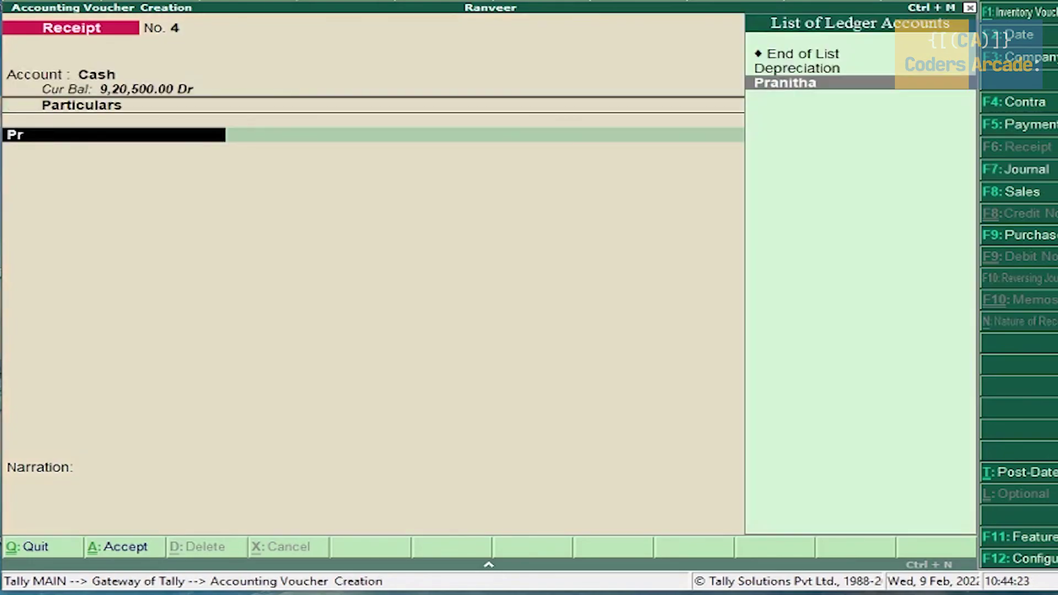
pyautogui.press('Return')
pyautogui.write('43,475')
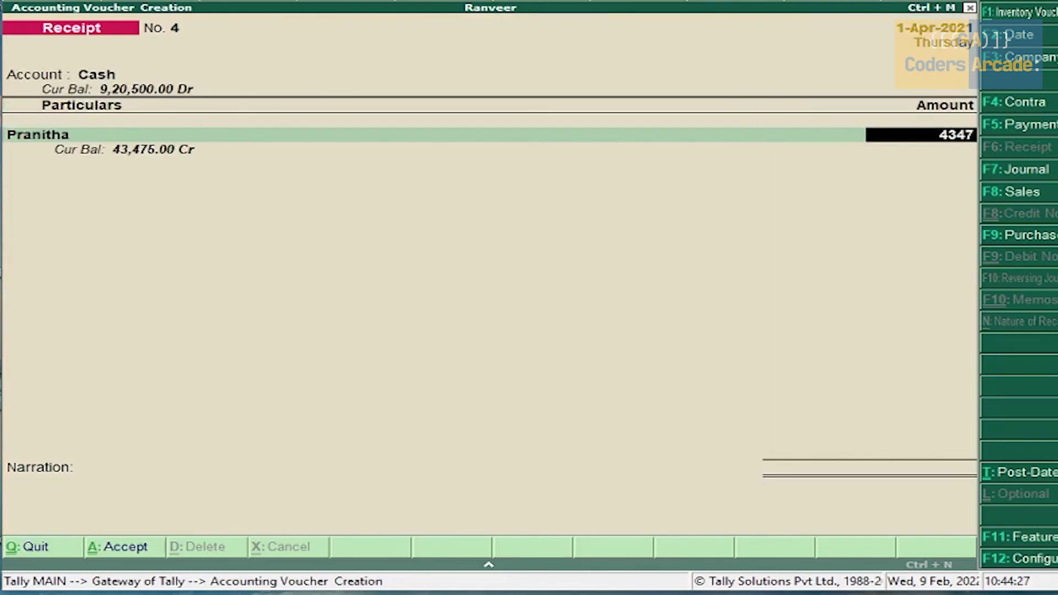
# Step: Keep the person's bill reference as On Account and save the 43,475 Receipt voucher without a narration
pyautogui.press('Return')
pyautogui.press('Return')
pyautogui.press('Return')
pyautogui.press('Return')
pyautogui.press('Return')
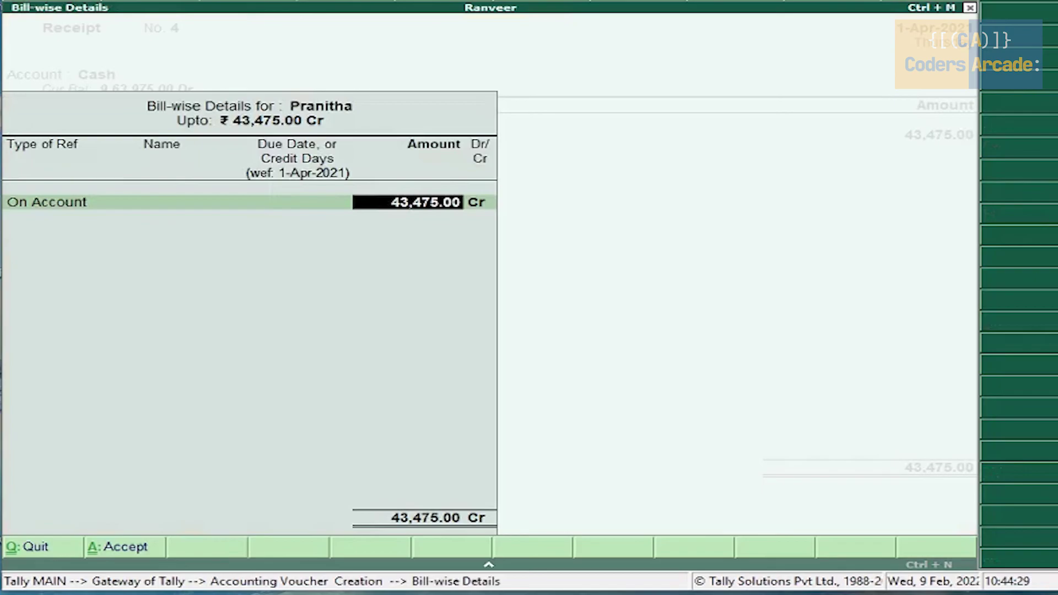
pyautogui.press('Return')
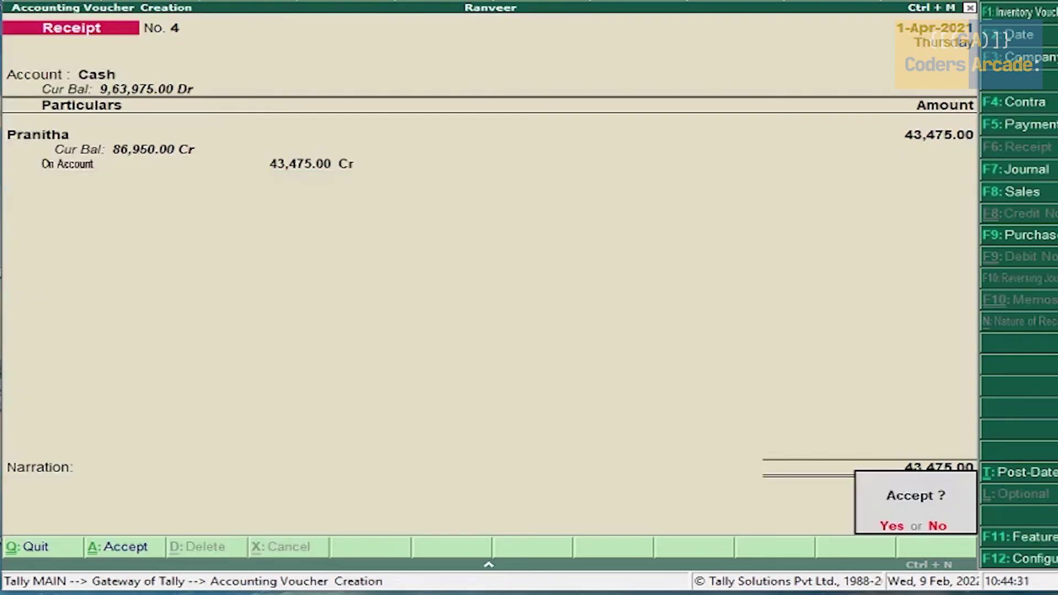
pyautogui.press('Return')
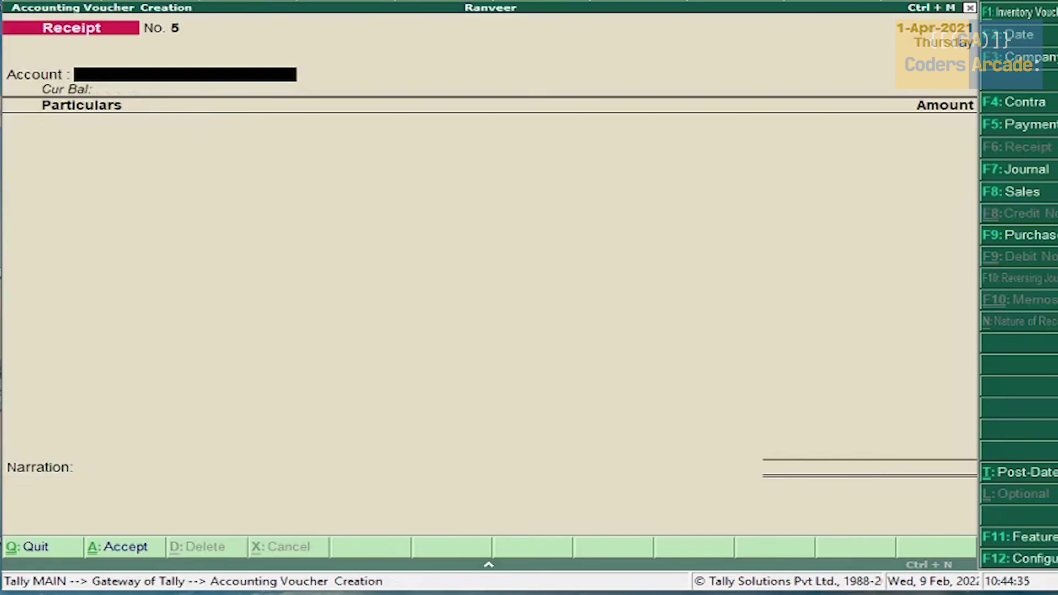
# Step: Leave voucher entry without recording another receipt and open the company's Balance Sheet
pyautogui.press('Escape')
pyautogui.press('Return')
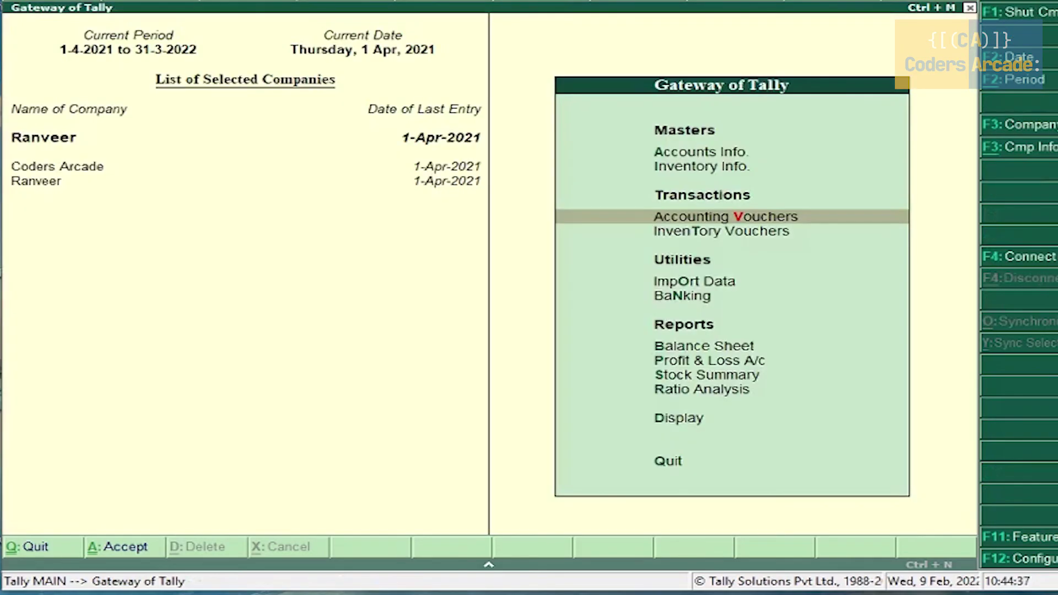
pyautogui.press('Down')
pyautogui.press('Down')
pyautogui.press('Down')
pyautogui.press('Down')
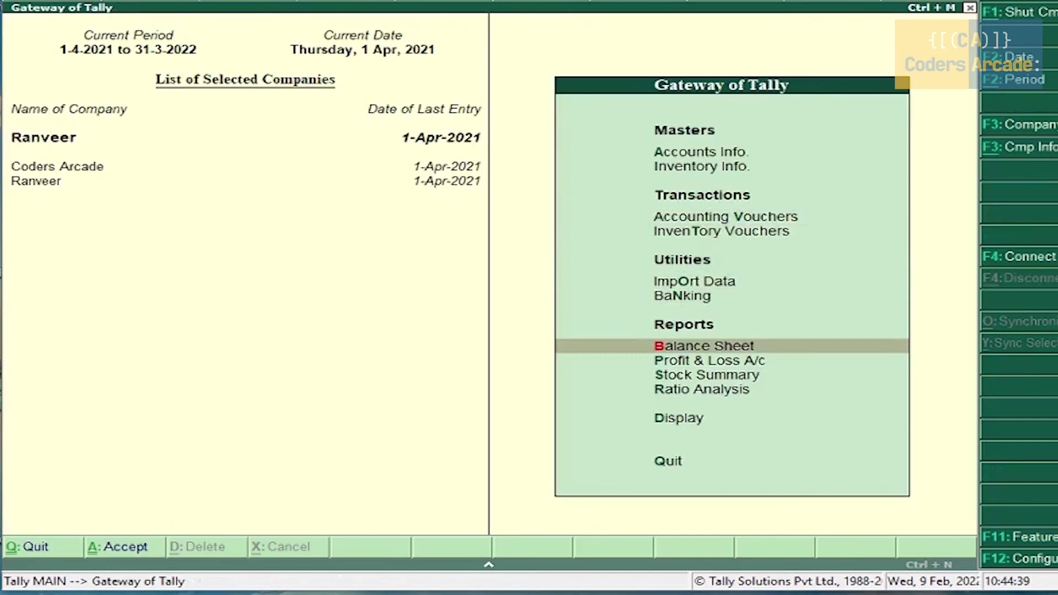
pyautogui.press('Return')
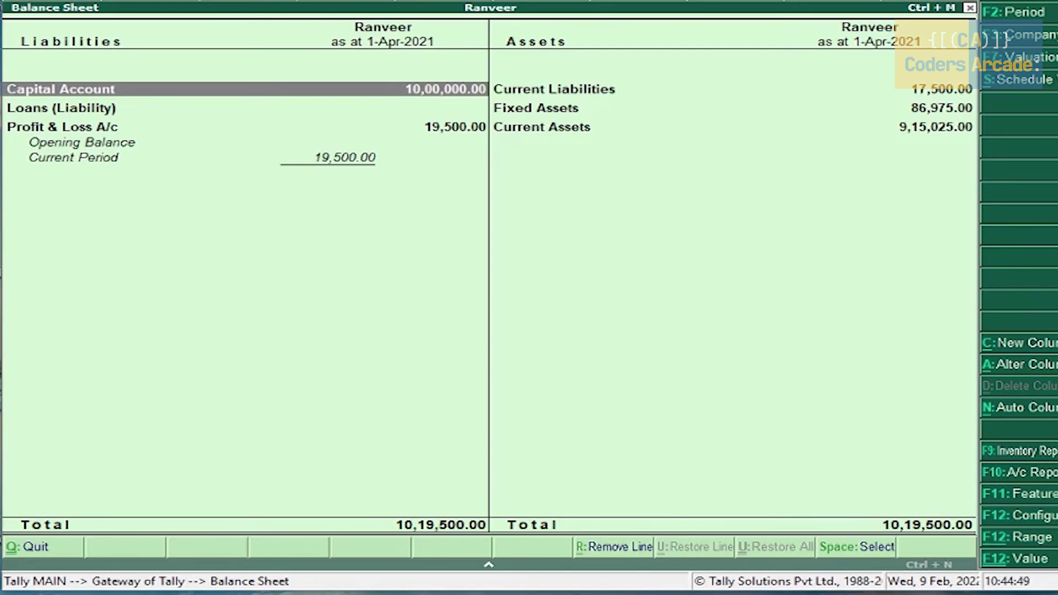
# Step: Examine the Indirect Expenses and Indirect Incomes behind the Profit & Loss A/c line, returning to the Balance Sheet
pyautogui.press('Down')
pyautogui.press('Down')
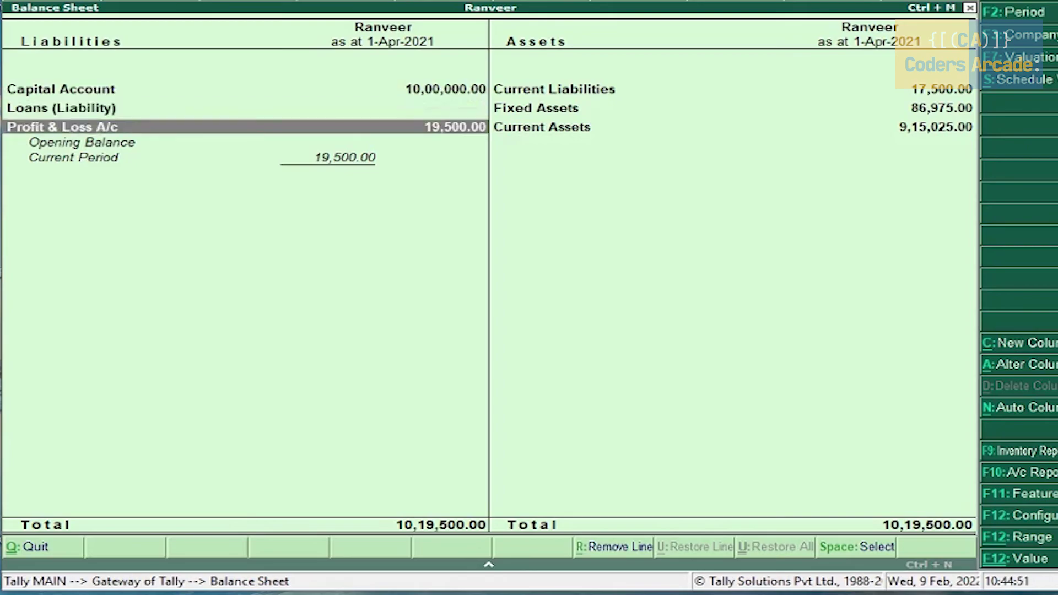
pyautogui.press('Return')
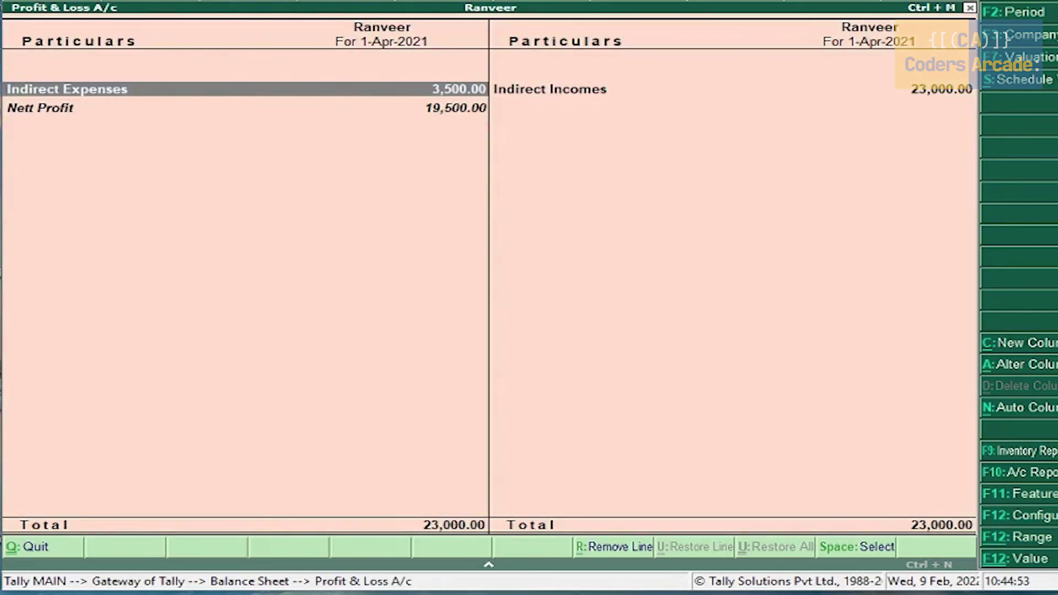
pyautogui.press('Return')
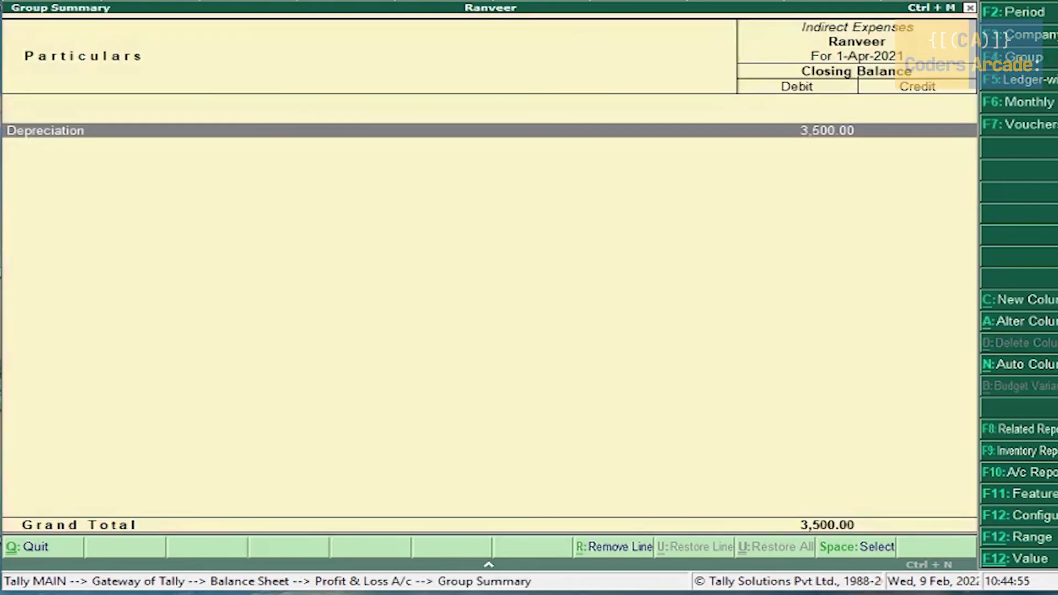
pyautogui.press('Escape')
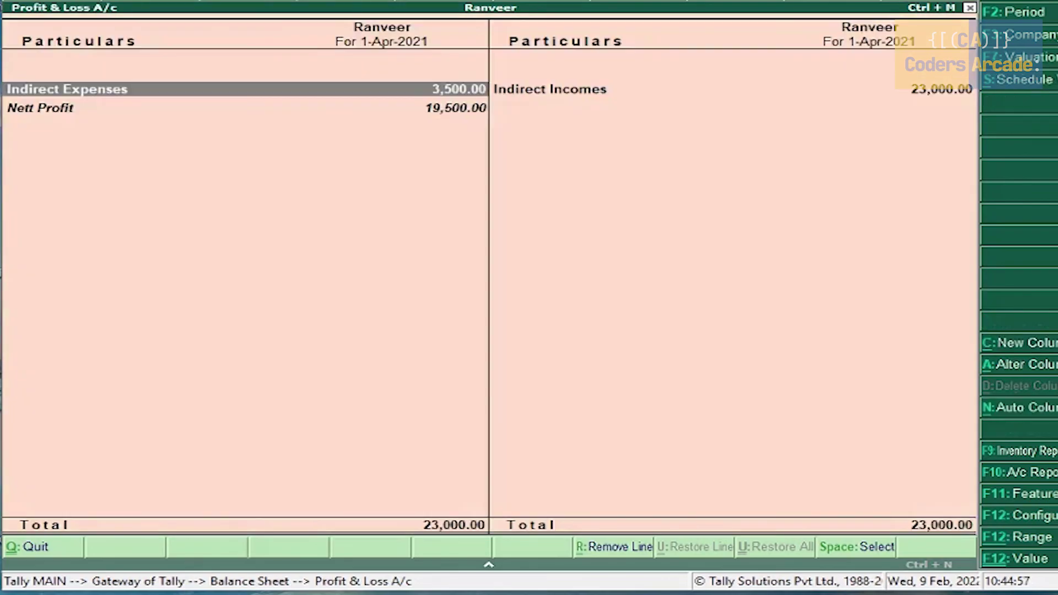
pyautogui.press('Right')
pyautogui.press('Return')
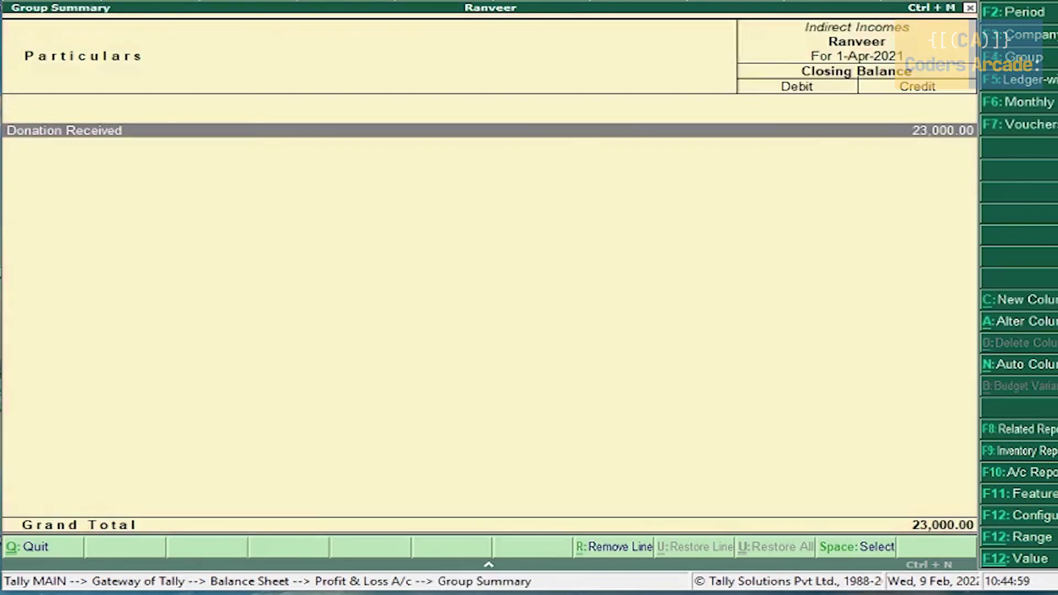
pyautogui.press('Escape')
pyautogui.press('Escape')
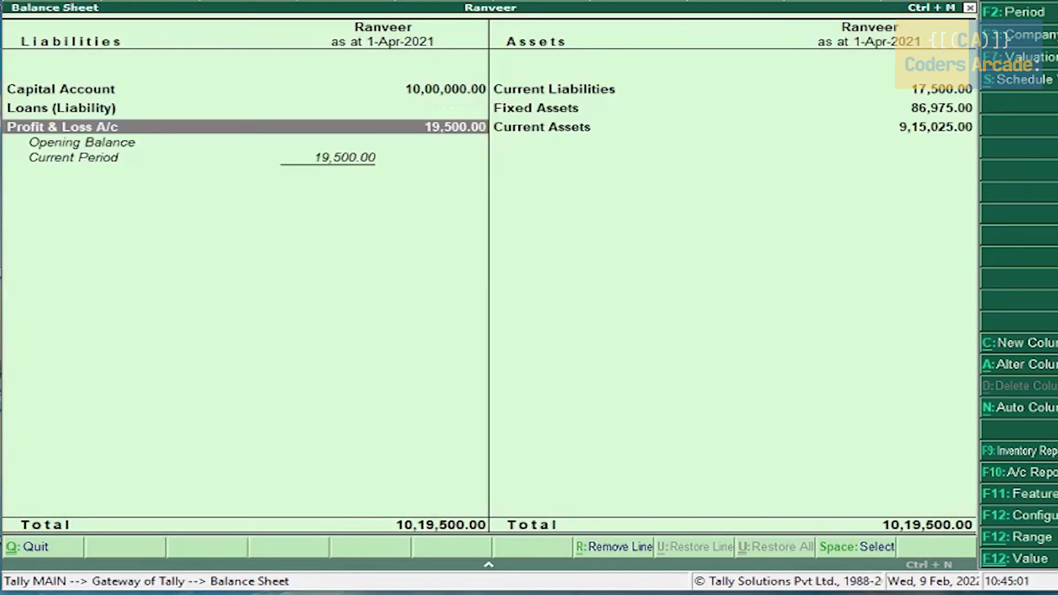
# Step: Examine the group summaries of Current Liabilities and Fixed Assets on the assets side of the Balance Sheet
pyautogui.press('Right')
pyautogui.press('Up')
pyautogui.press('Up')
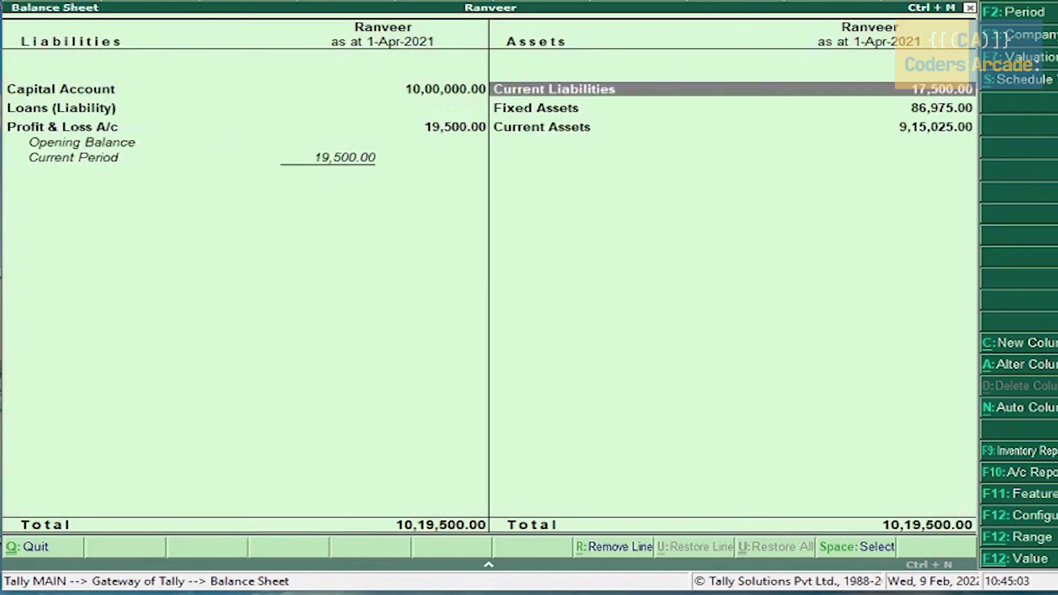
pyautogui.press('Return')
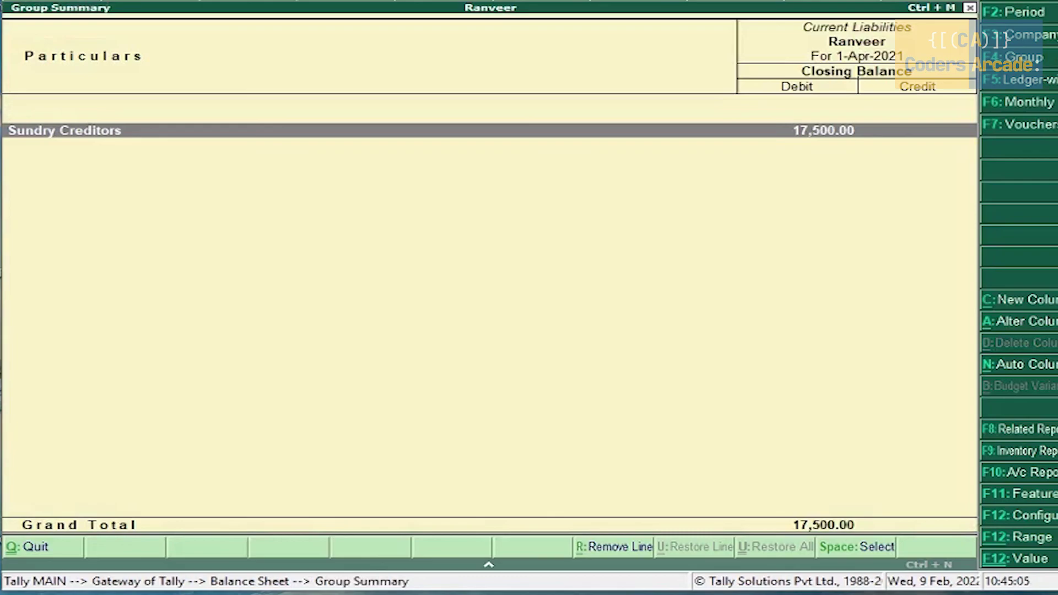
pyautogui.press('Escape')
pyautogui.press('Down')
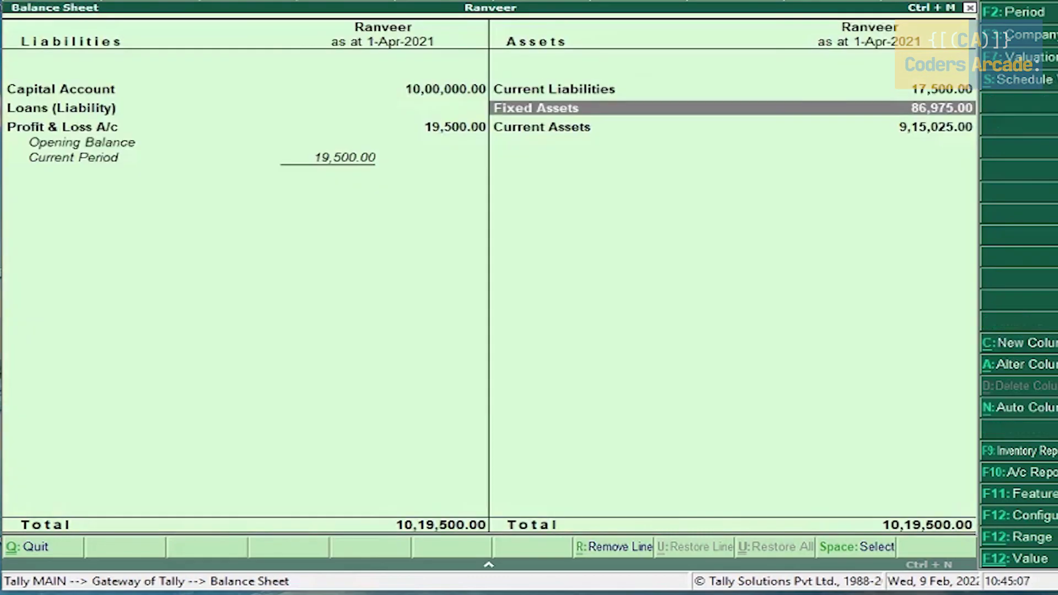
pyautogui.press('Return')
pyautogui.press('Escape')
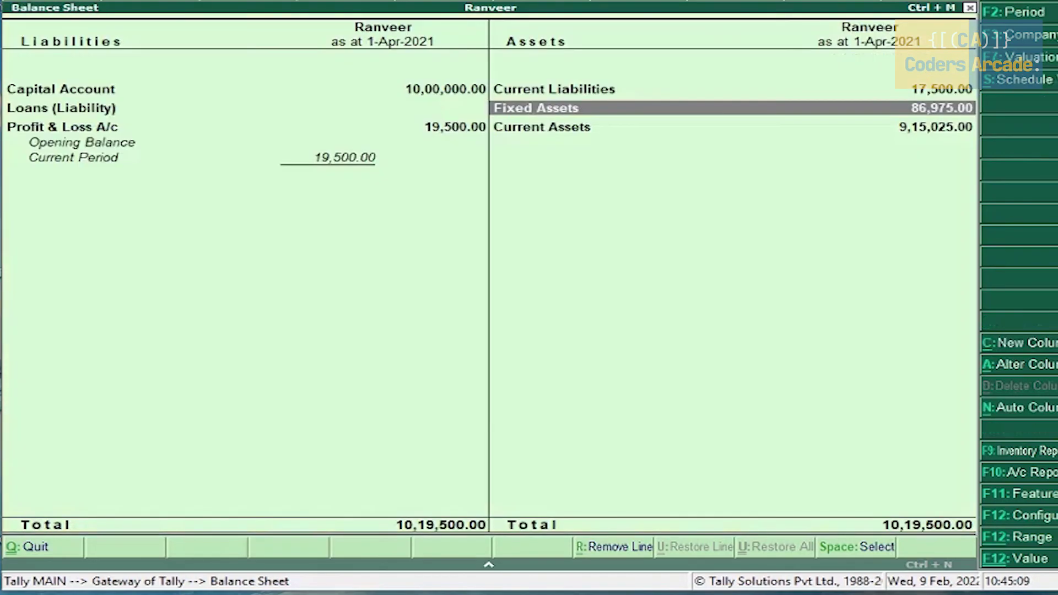